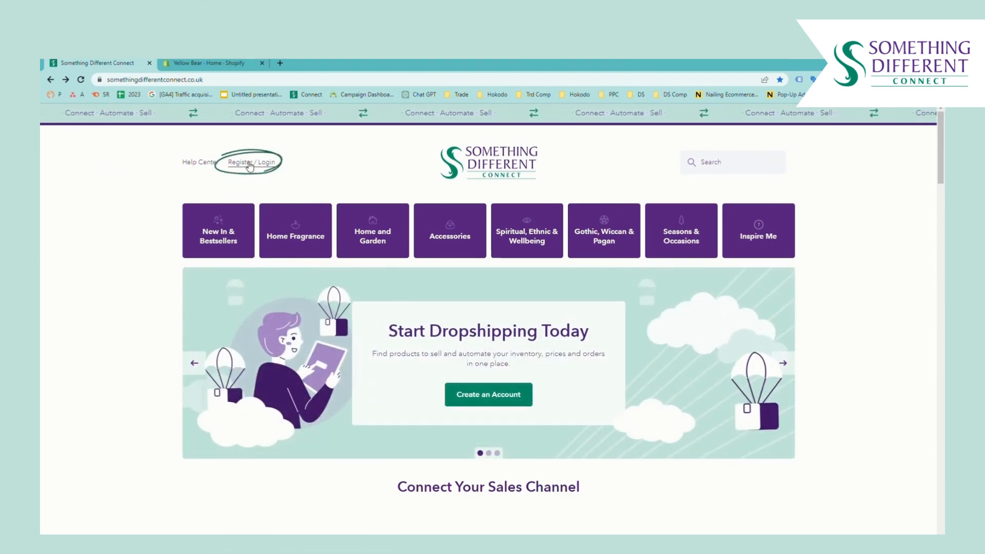
Log in to the Something Different Connect seller account with the saved credentials.
left_click(250, 163)
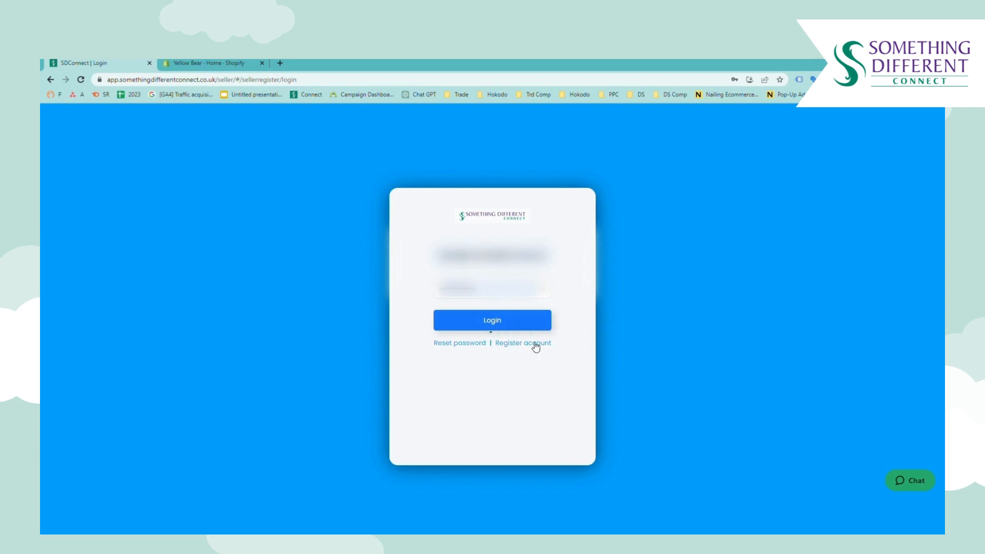
left_click(524, 323)
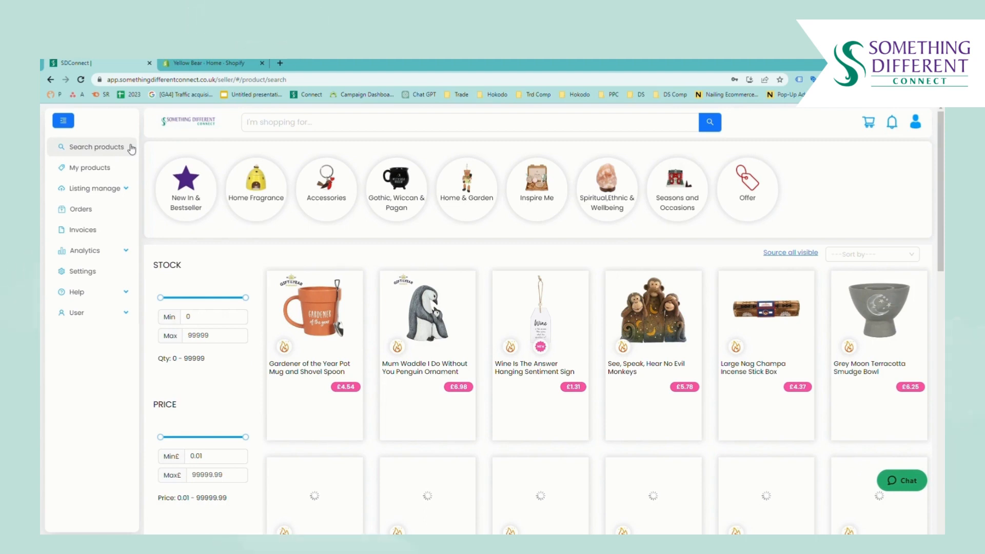
Open the account settings and review the contact, address, company, trading and registered address details.
left_click(83, 272)
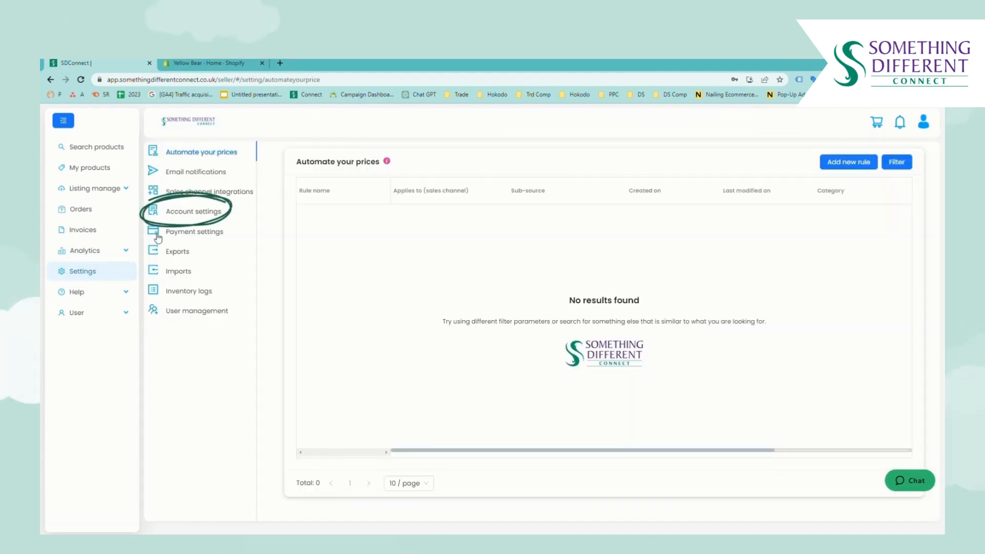
left_click(188, 213)
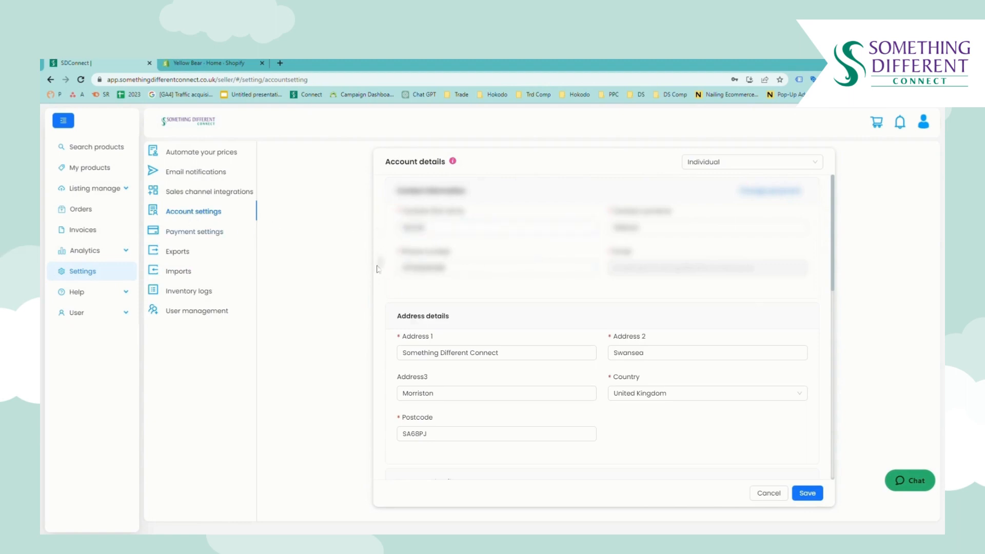
scroll(378, 274, "down", 2)
scroll(378, 275, "down", 2)
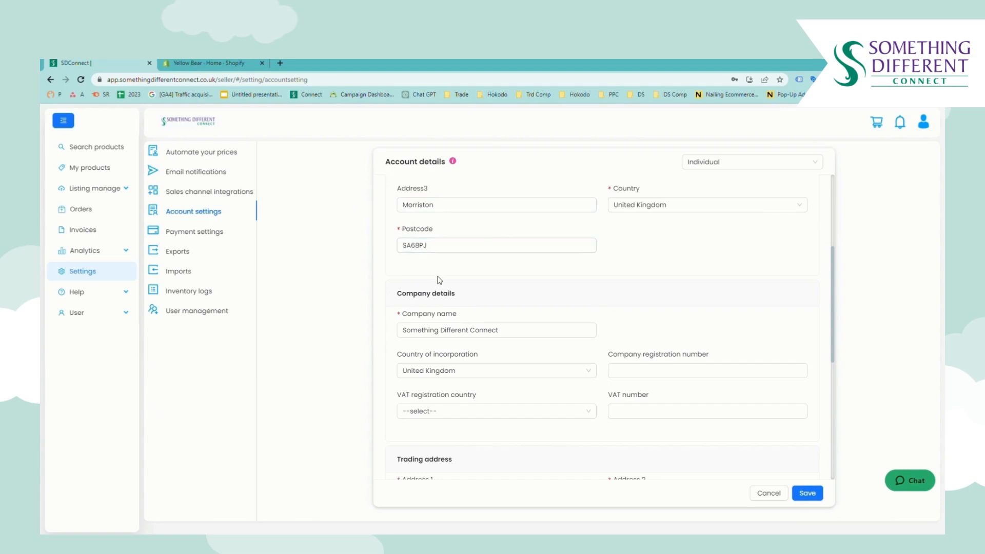
scroll(451, 268, "down", 5)
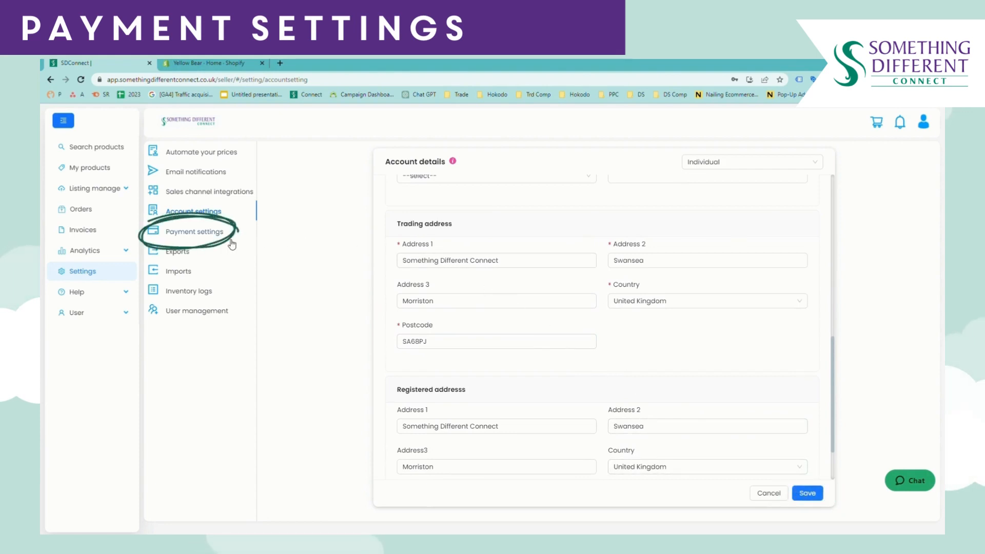
Add a Visa Debit payment method with the billing details, card number, expiry date and security code, and save the payment settings.
left_click(216, 232)
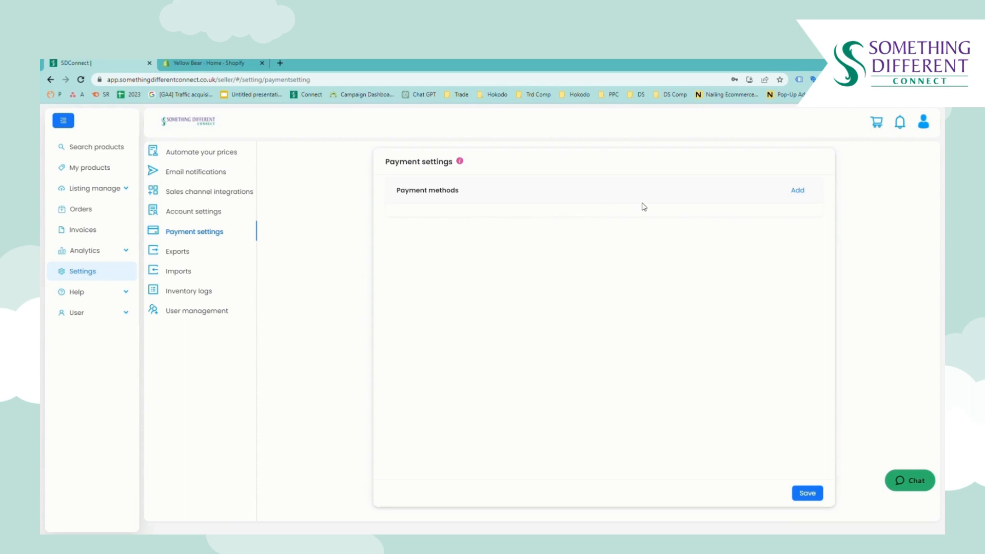
left_click(799, 193)
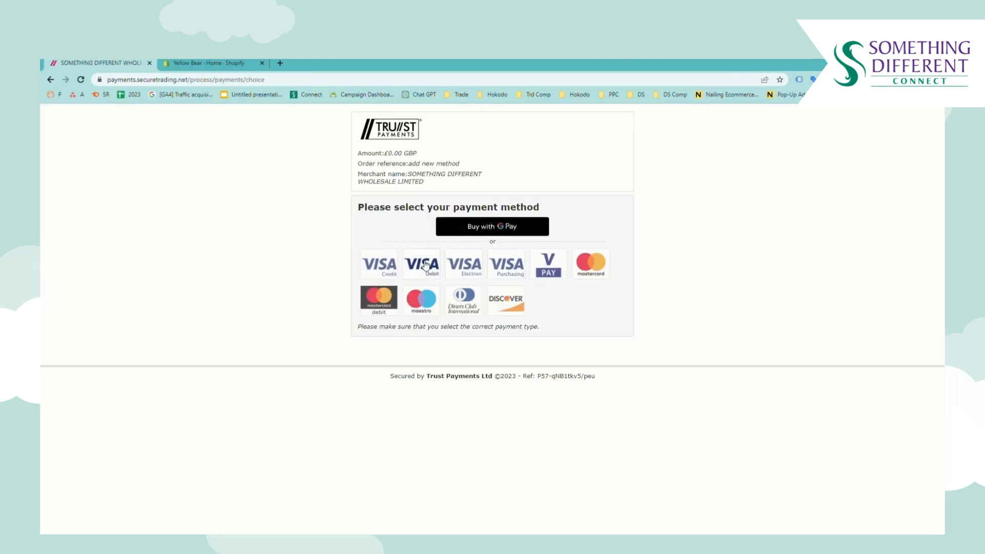
left_click(425, 265)
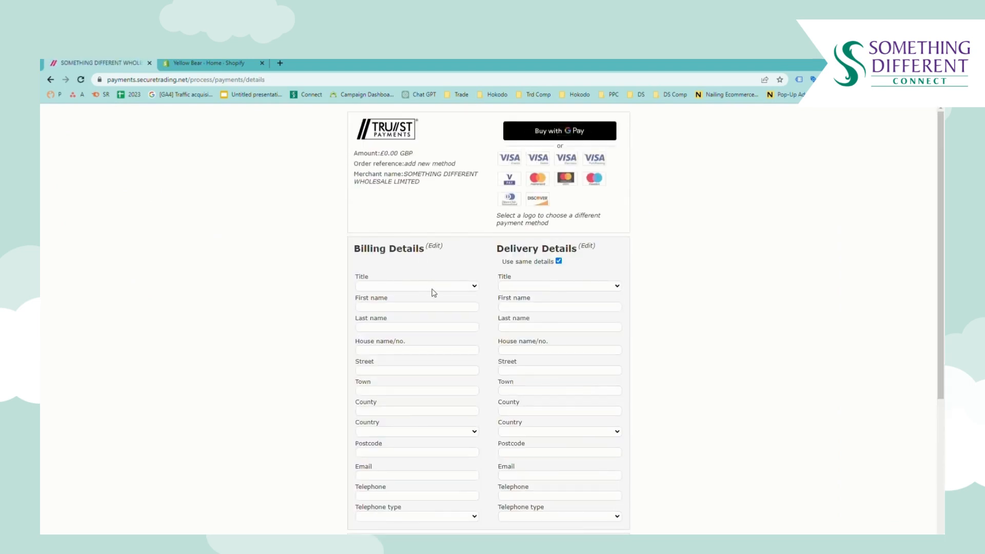
left_click(426, 315)
left_click(431, 310)
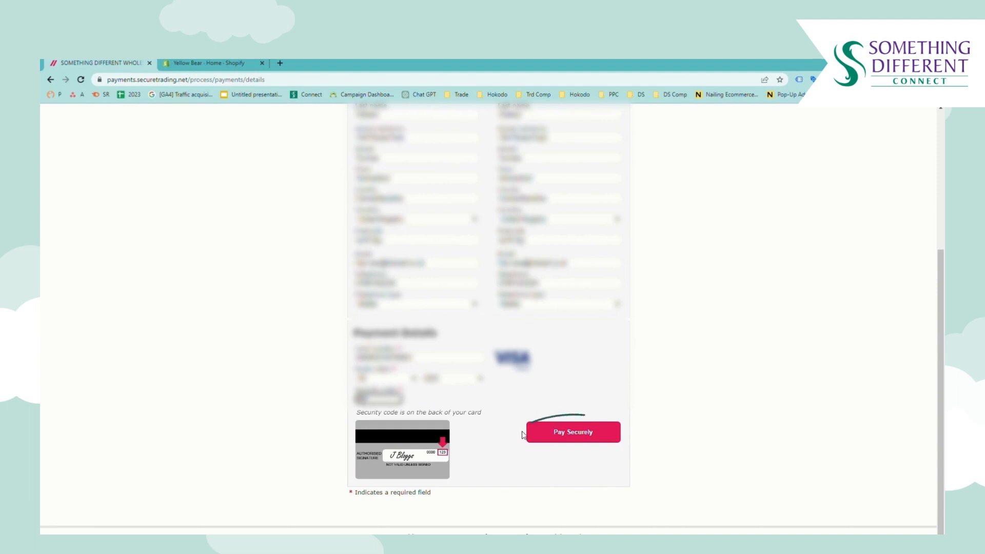
left_click(559, 437)
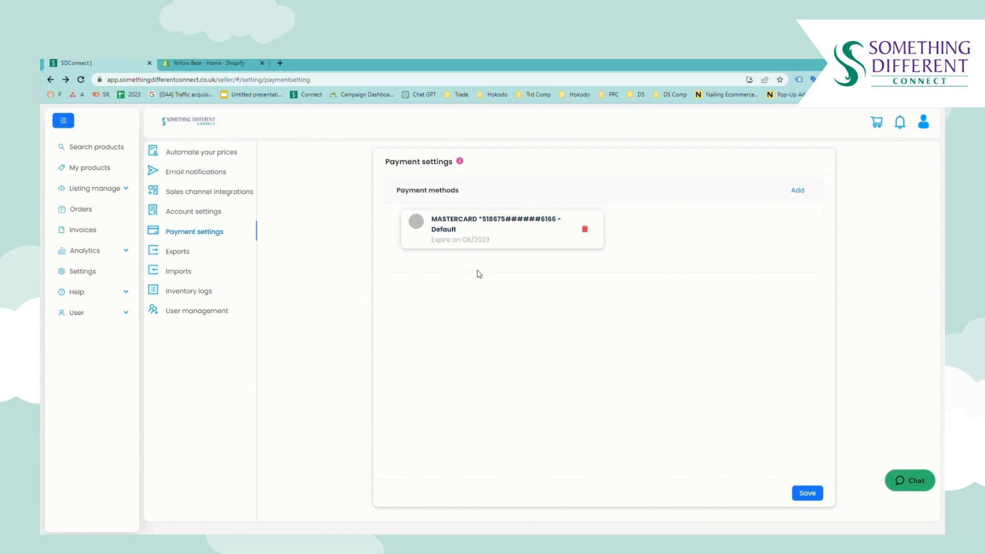
left_click(813, 495)
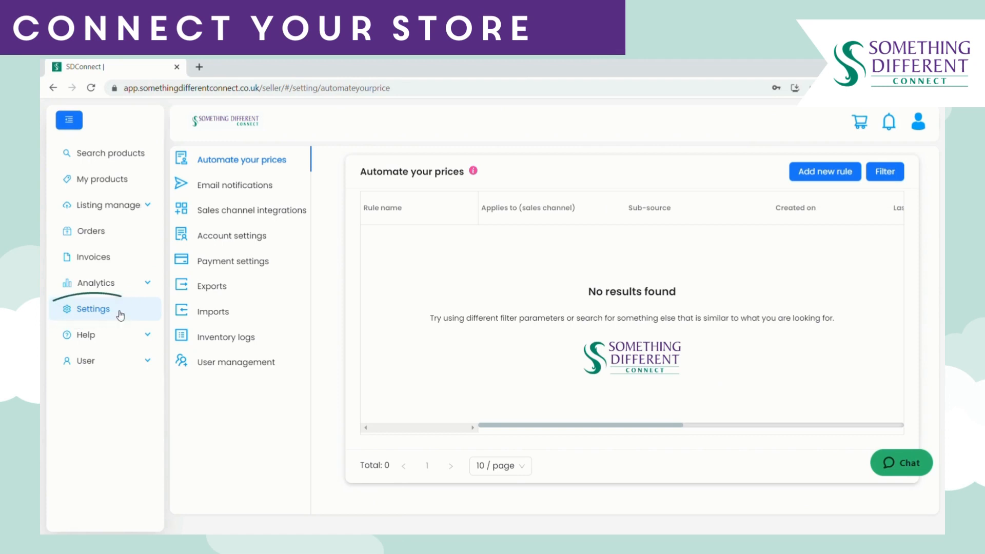
Start a new EKM sales channel integration and enter Yellow Bear as the EKM account name.
left_click(249, 213)
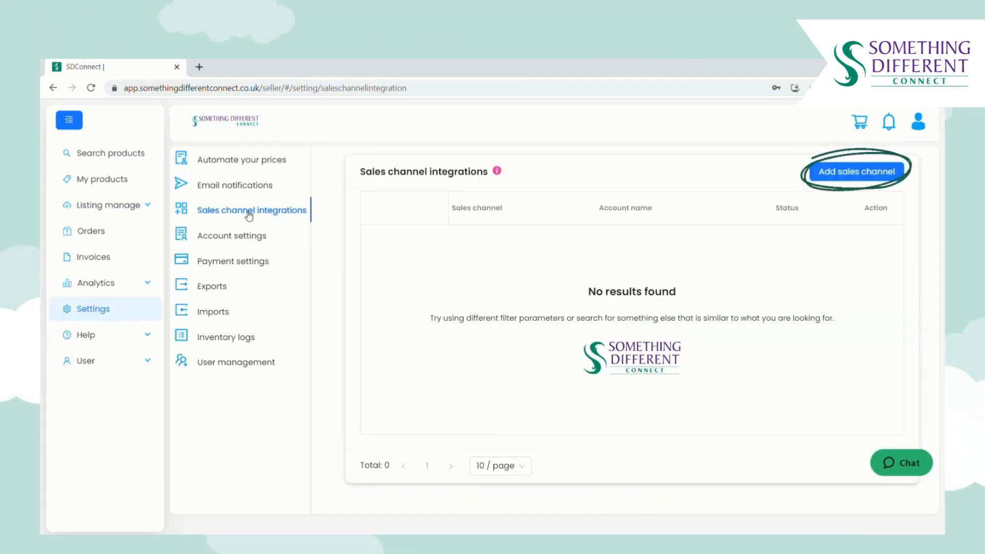
left_click(882, 172)
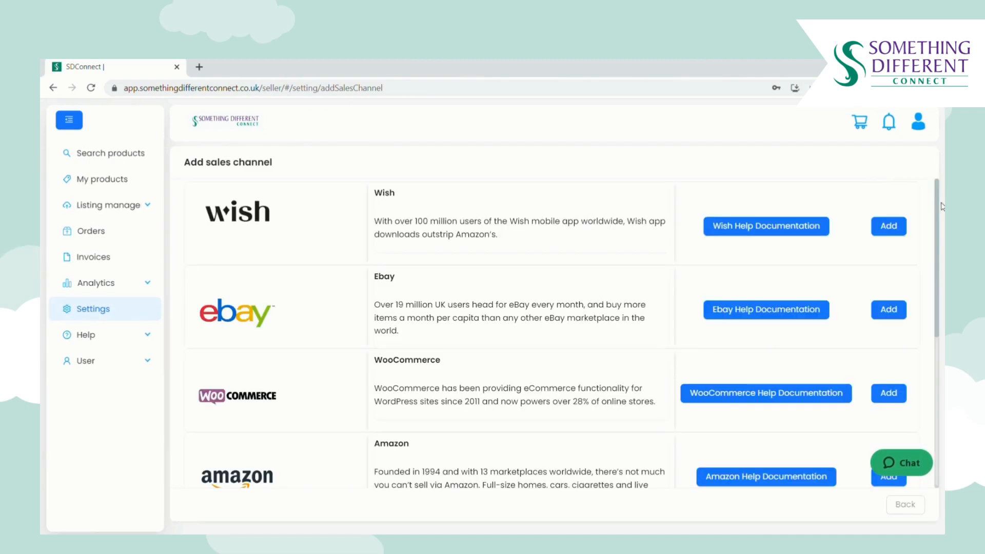
left_click_drag(941, 210, 942, 322)
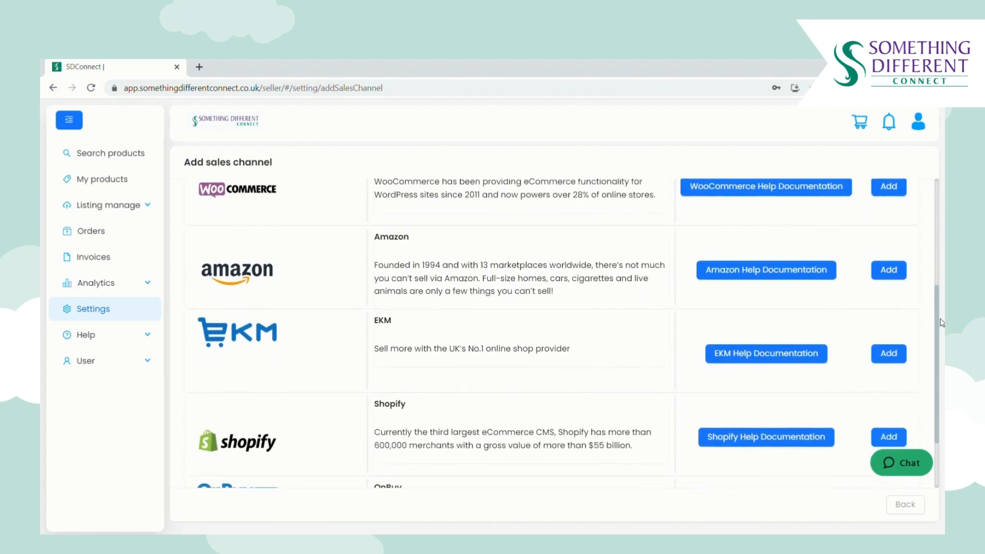
left_click(901, 354)
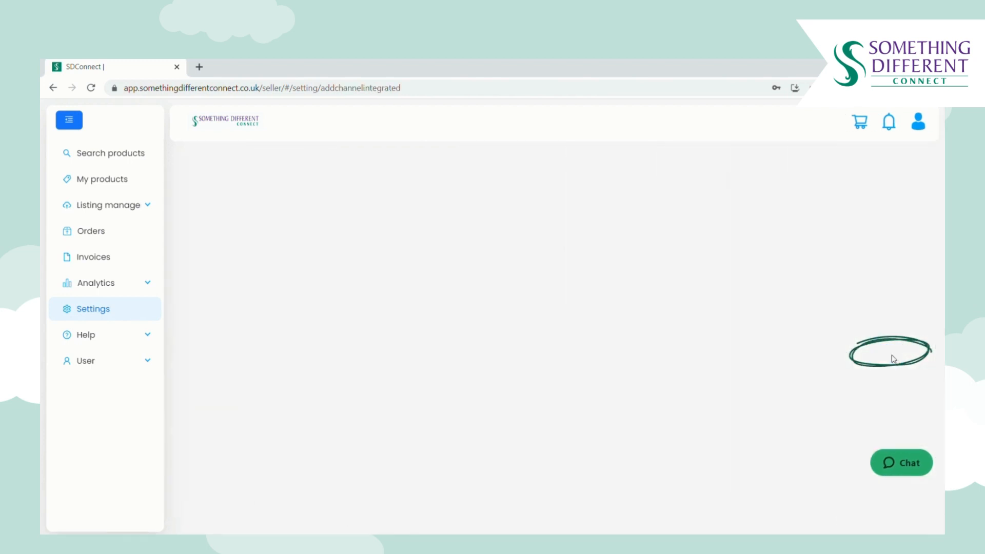
left_click(421, 225)
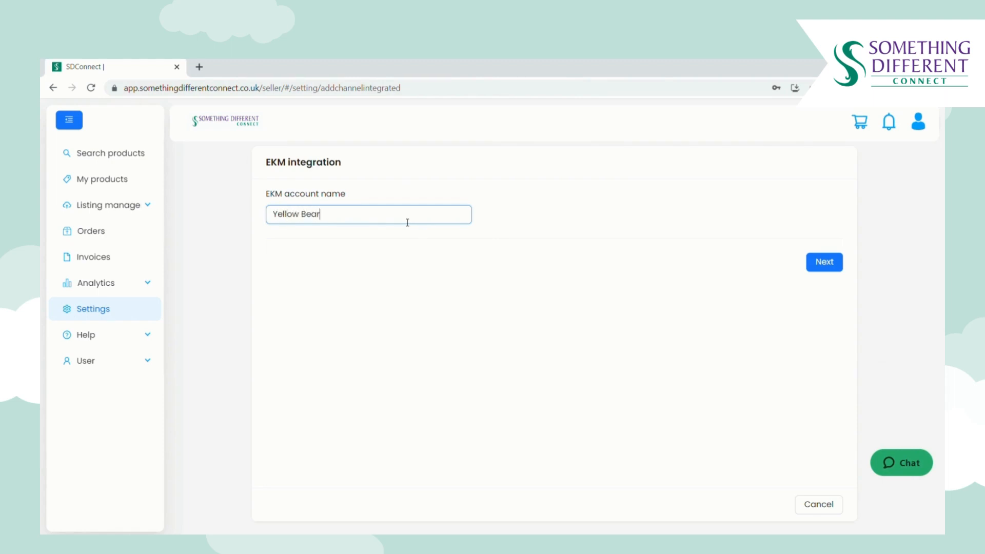
left_click(835, 269)
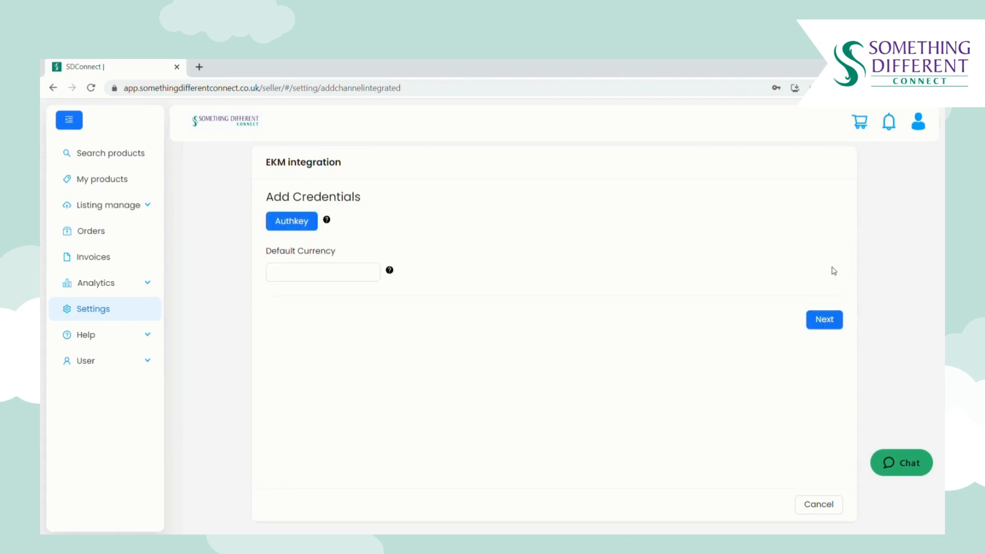
Authorise the integration's access to the EKM shop and set the default currency to GBP.
left_click(305, 223)
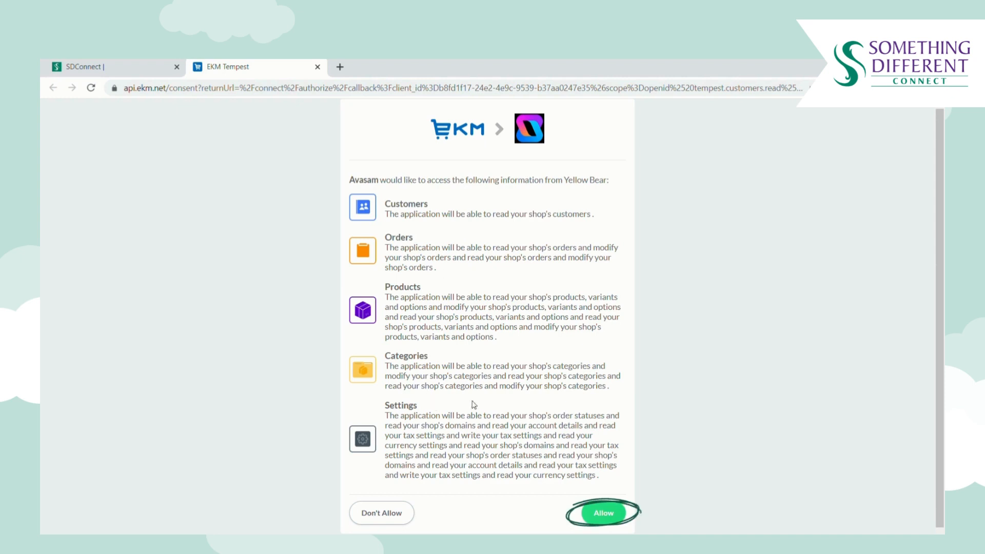
left_click(606, 514)
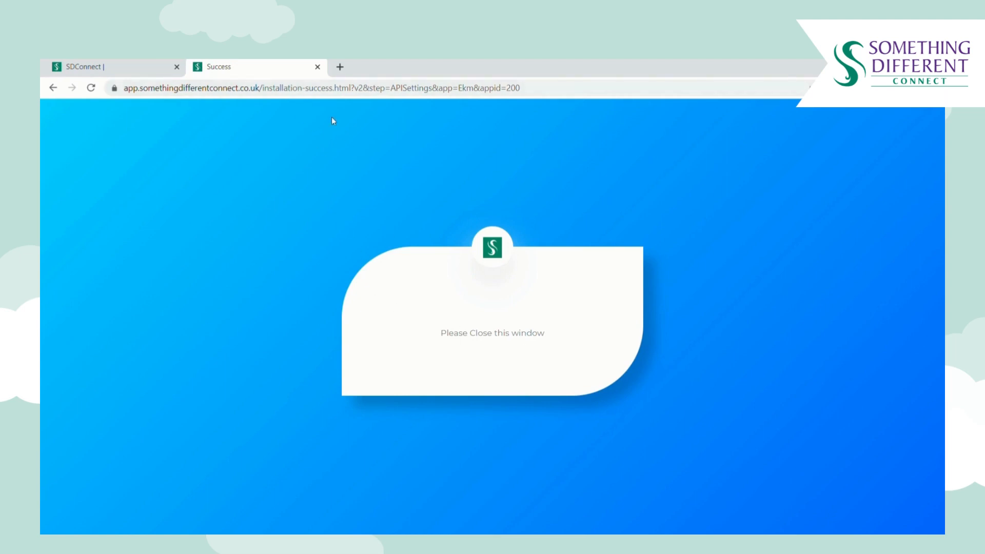
left_click(318, 67)
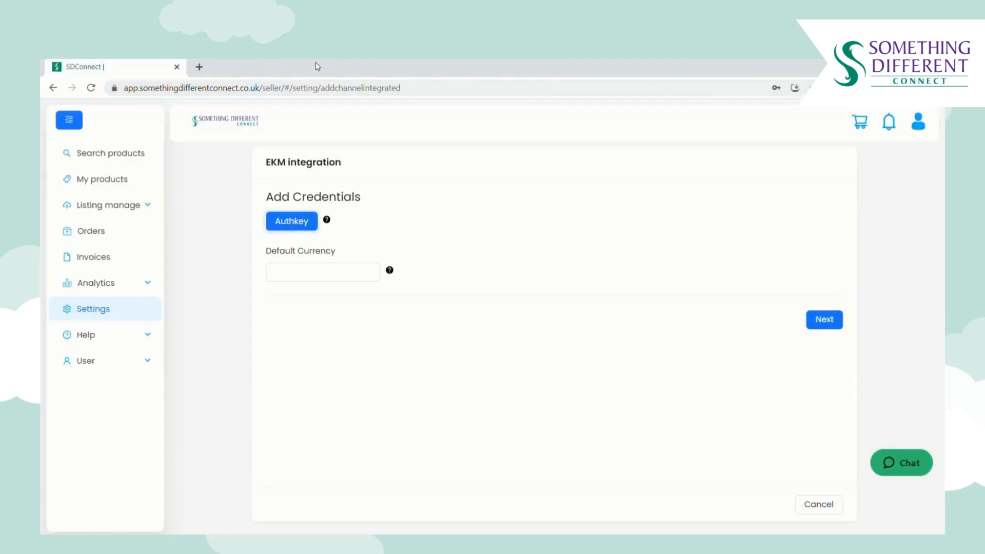
left_click(331, 279)
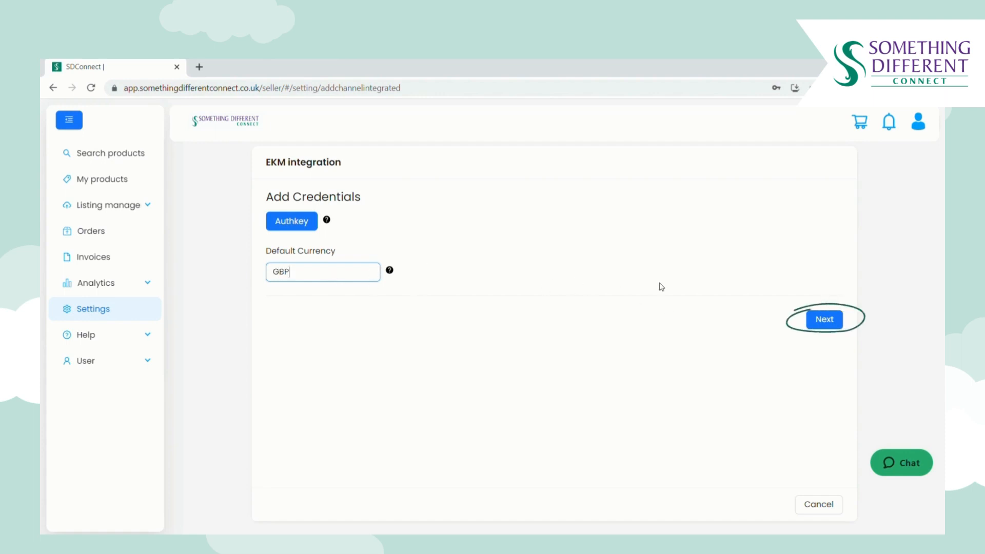
left_click(824, 320)
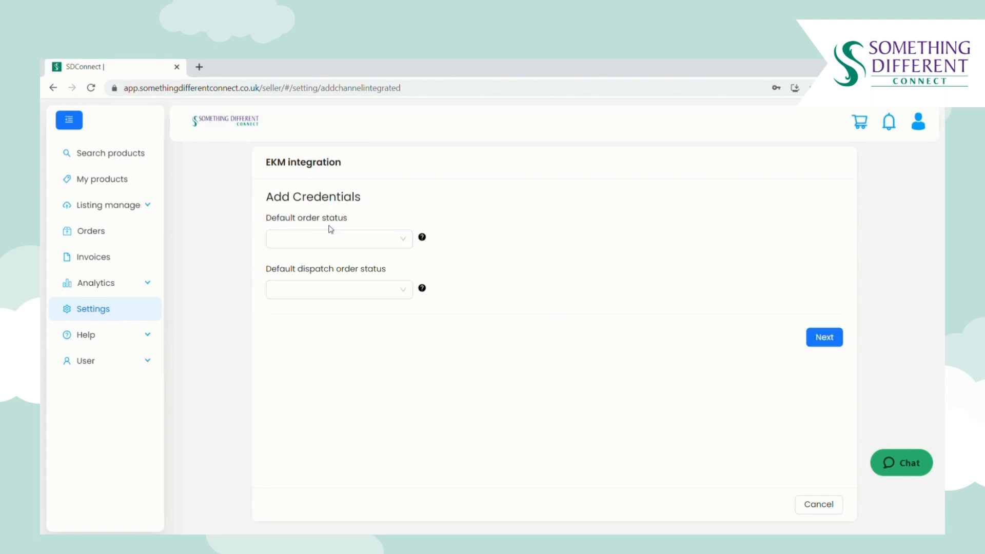
Set the EKM default order status to Processing and the default dispatch order status to Dispatched.
left_click(359, 242)
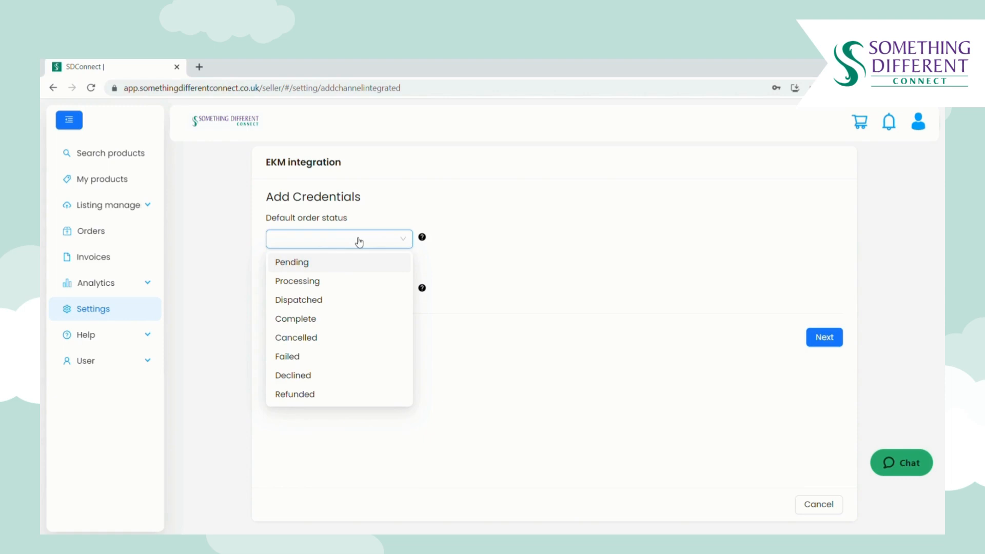
left_click(347, 282)
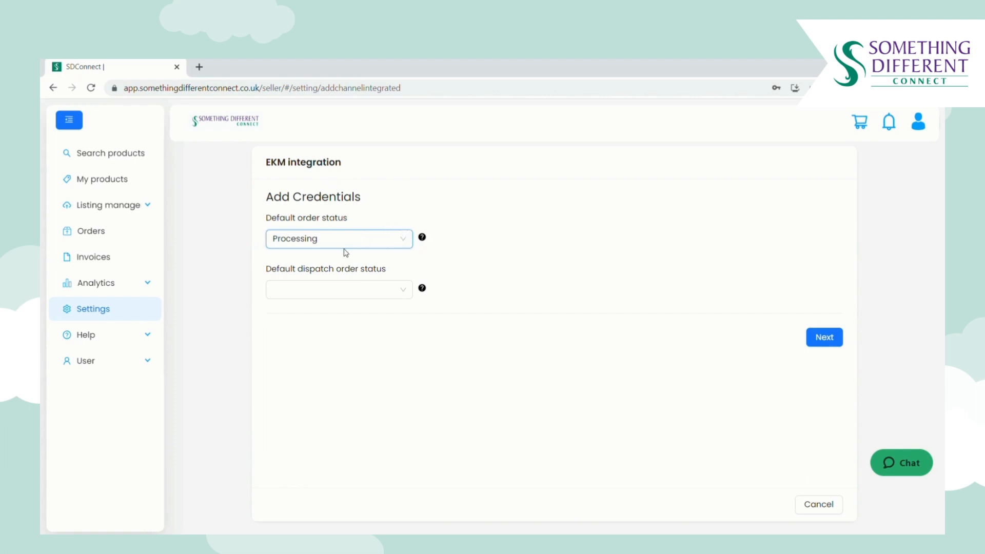
left_click(314, 298)
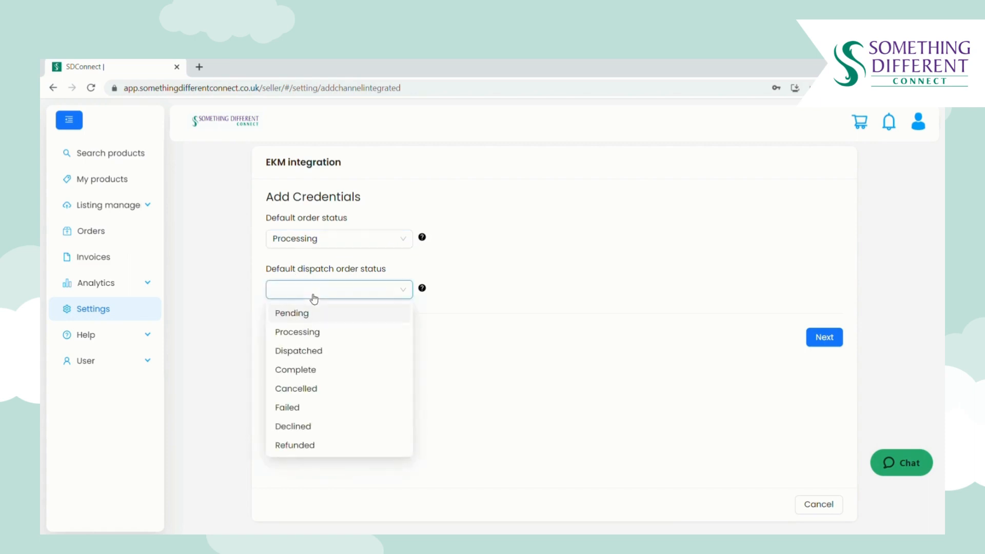
left_click(322, 353)
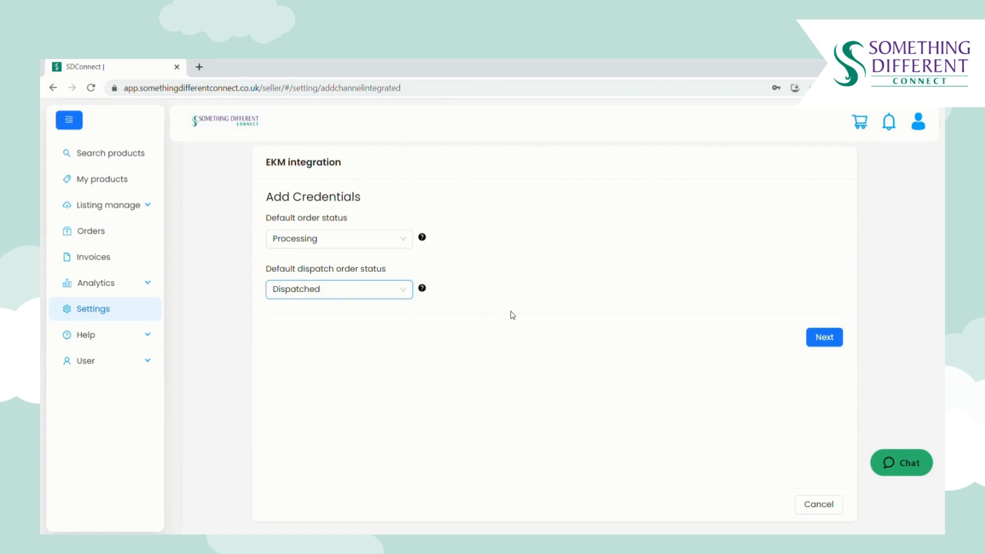
left_click(822, 339)
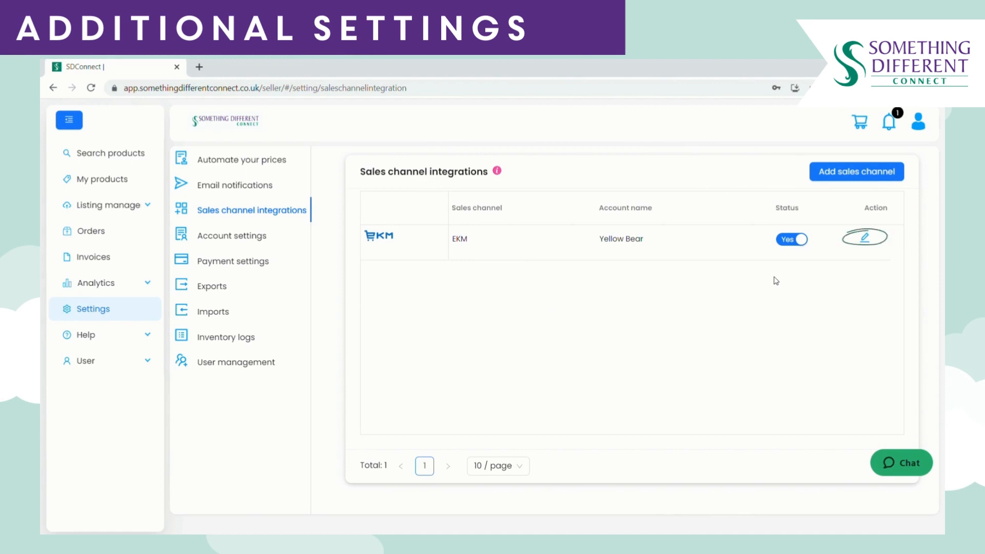
In the EKM channel's additional settings, enable Exclude non-SDConnect orders, Stock update and Price (inc VAT) update.
left_click(866, 243)
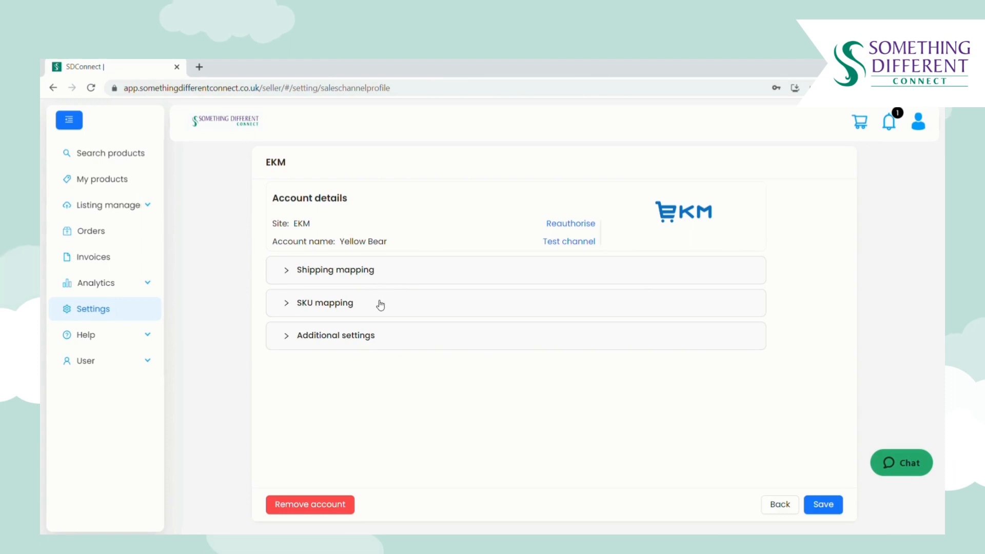
left_click(337, 338)
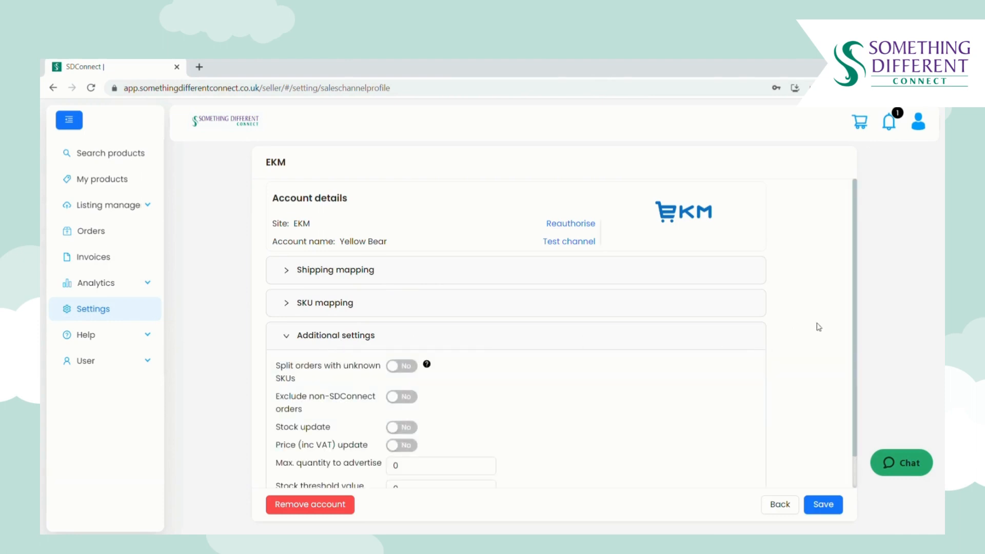
scroll(855, 314, "down", 1)
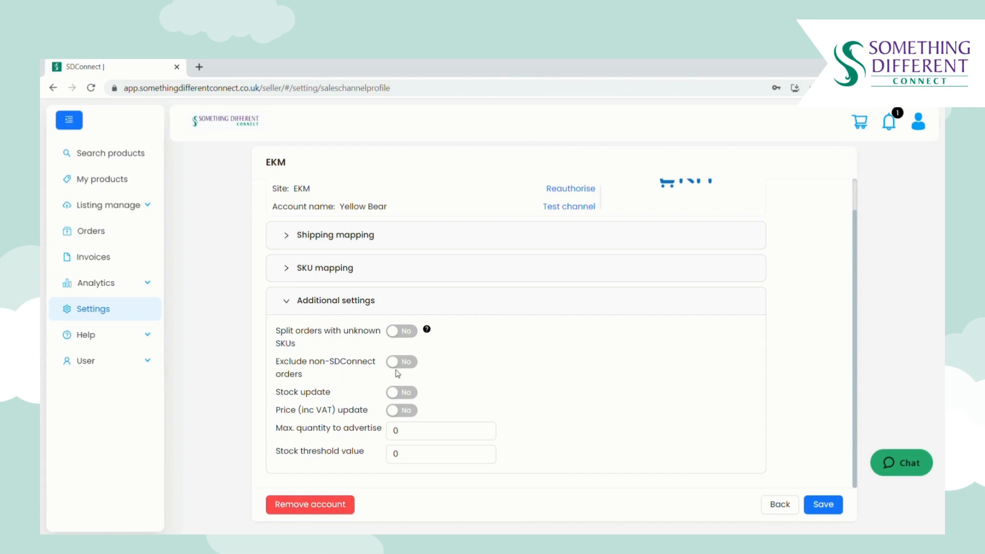
left_click(415, 367)
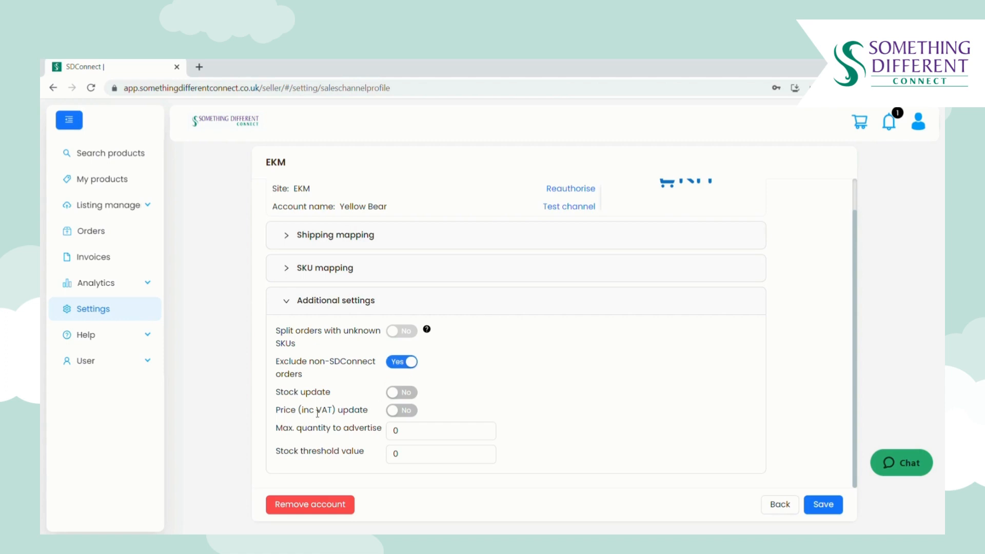
left_click(413, 396)
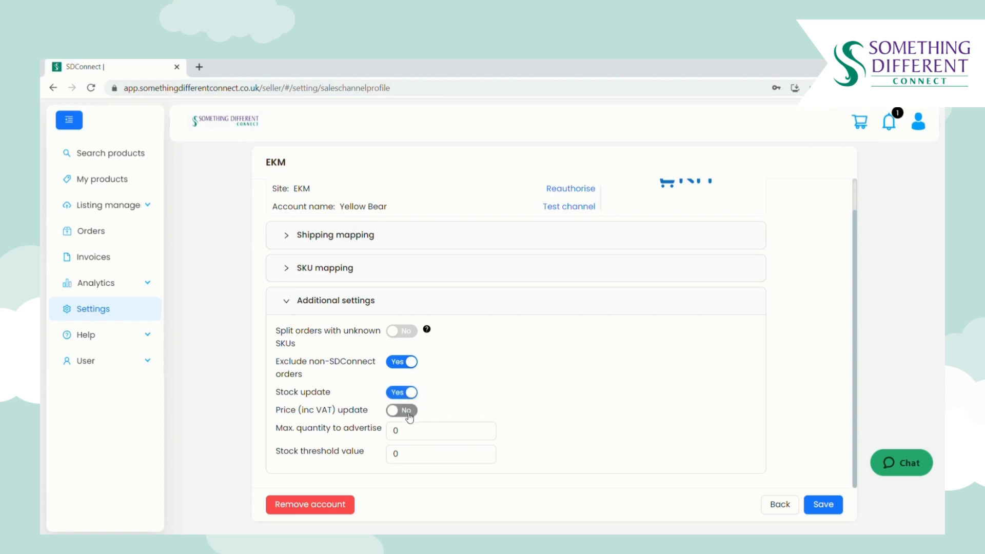
left_click(410, 414)
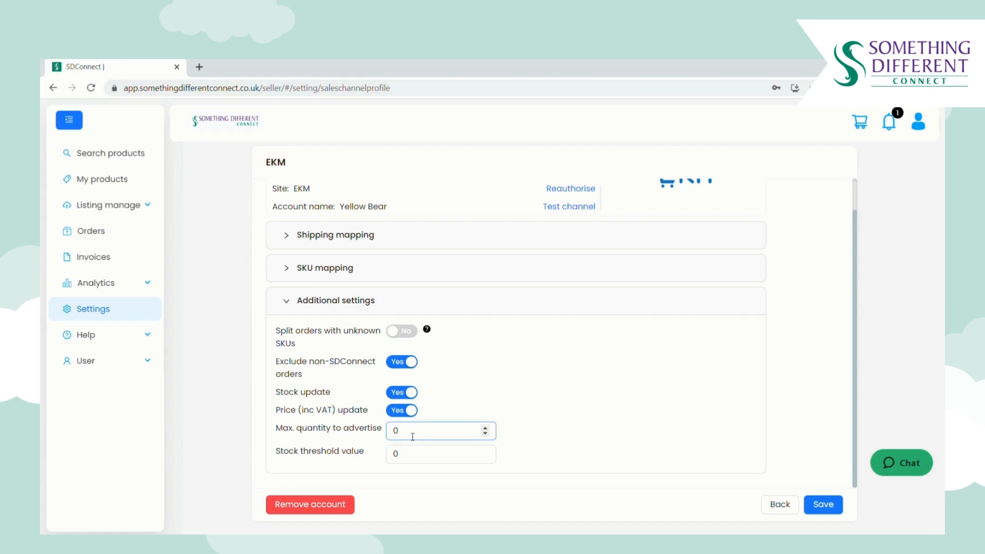
Try a maximum quantity to advertise of 10 for the EKM channel and reset it to 0.
key("BackSpace")
type("10")
left_click(393, 451)
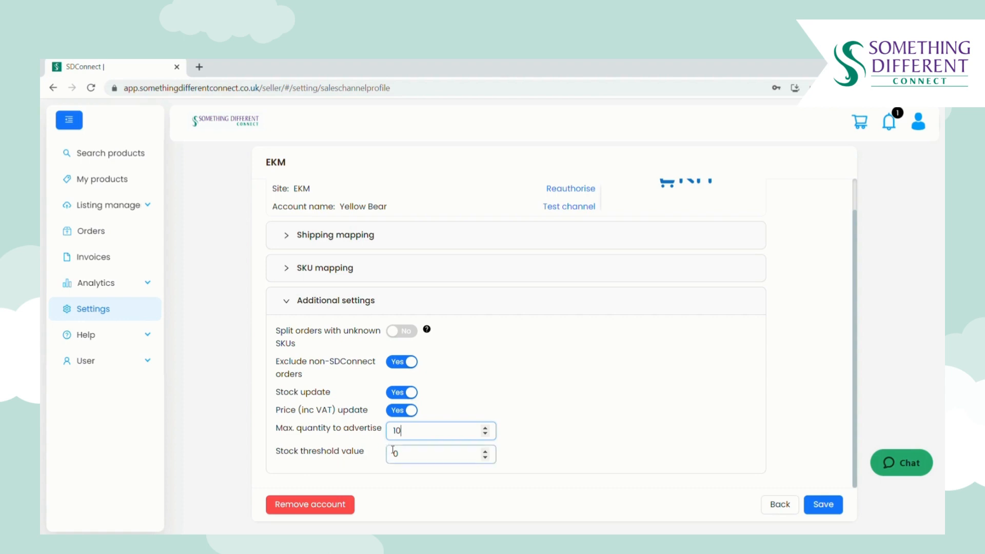
type("0")
left_click(404, 456)
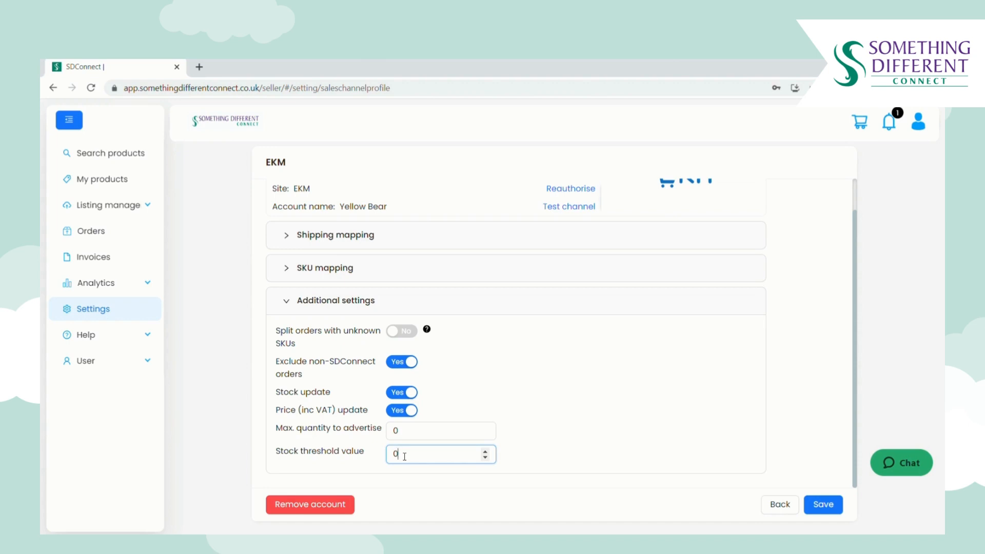
Try a stock threshold value of 3, reset it to 0 and save the EKM channel settings.
key("BackSpace")
type("3")
key("BackSpace")
type("0")
left_click(824, 505)
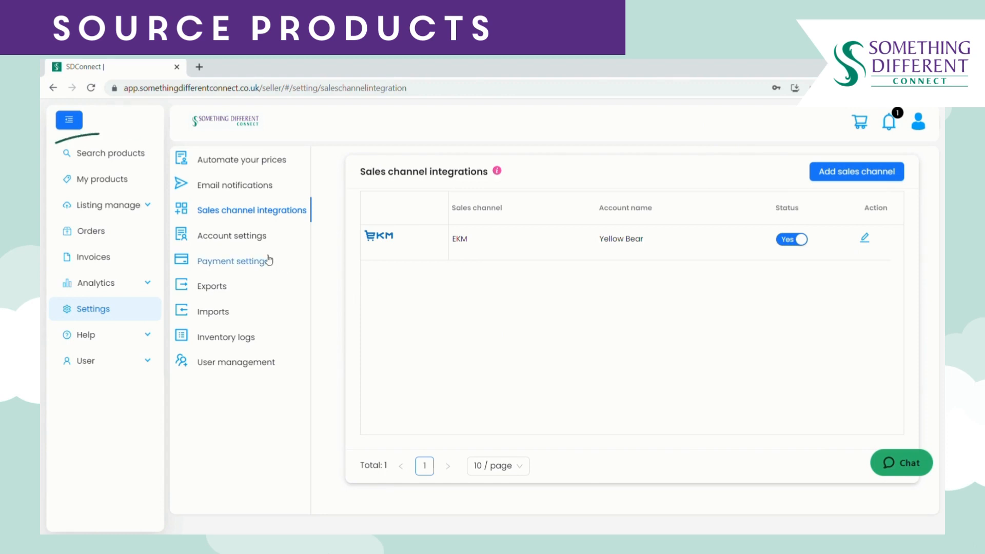
Browse the product search page and search the catalogue for "wax melt".
left_click(98, 153)
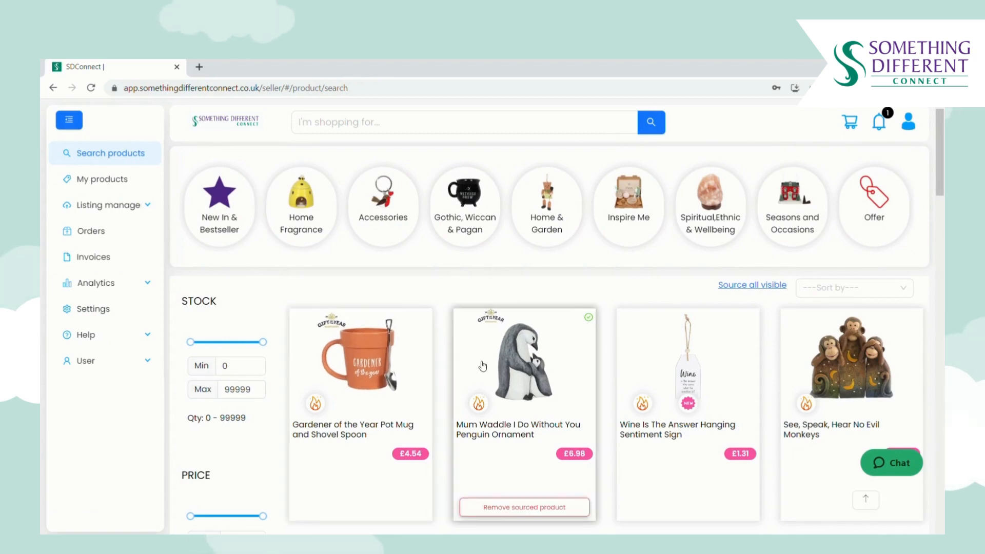
mouse_move(412, 376)
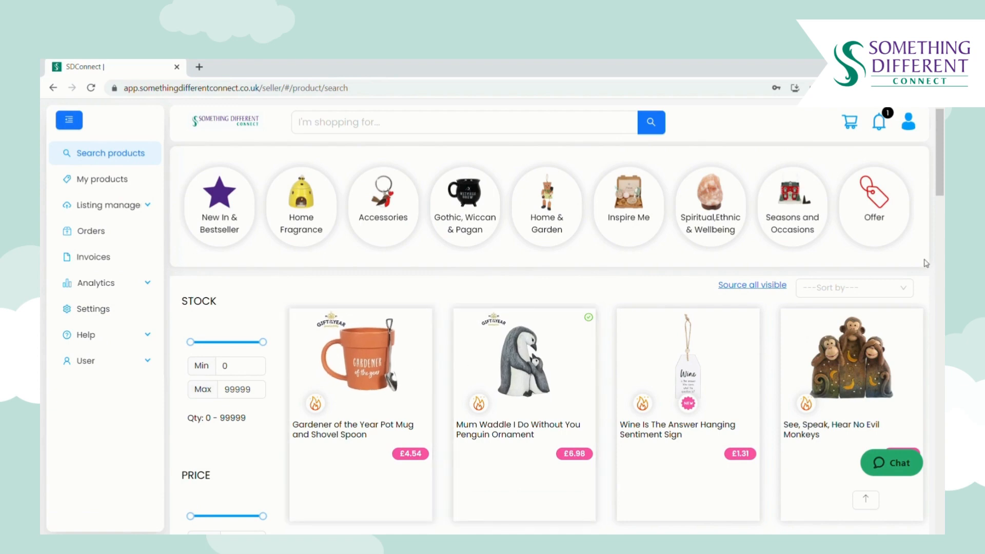
scroll(943, 157, "down", 5)
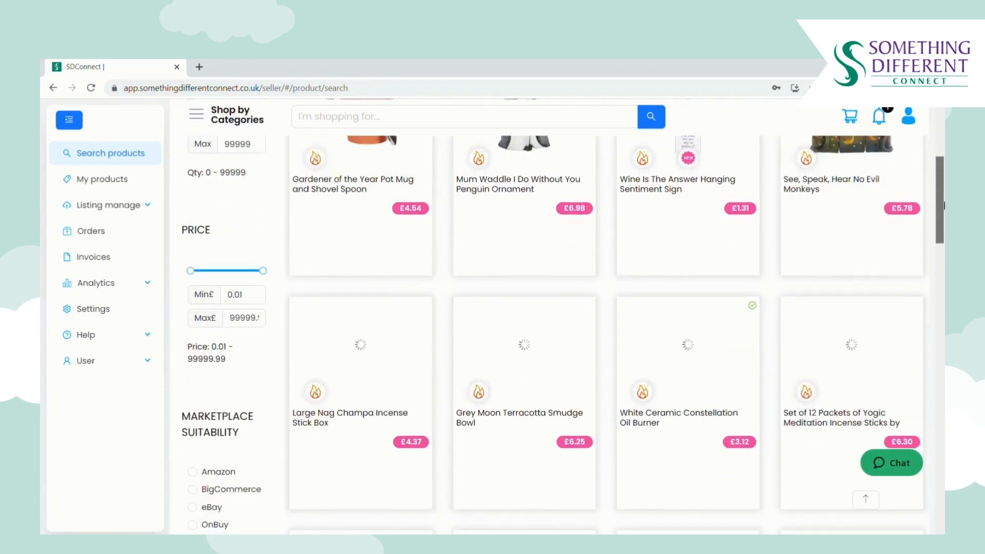
scroll(943, 158, "up", 5)
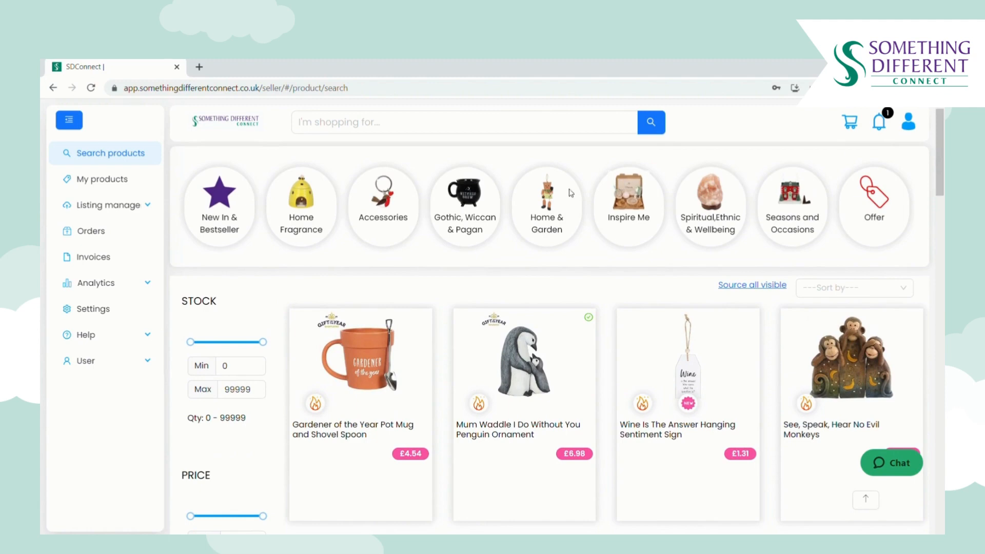
left_click(484, 125)
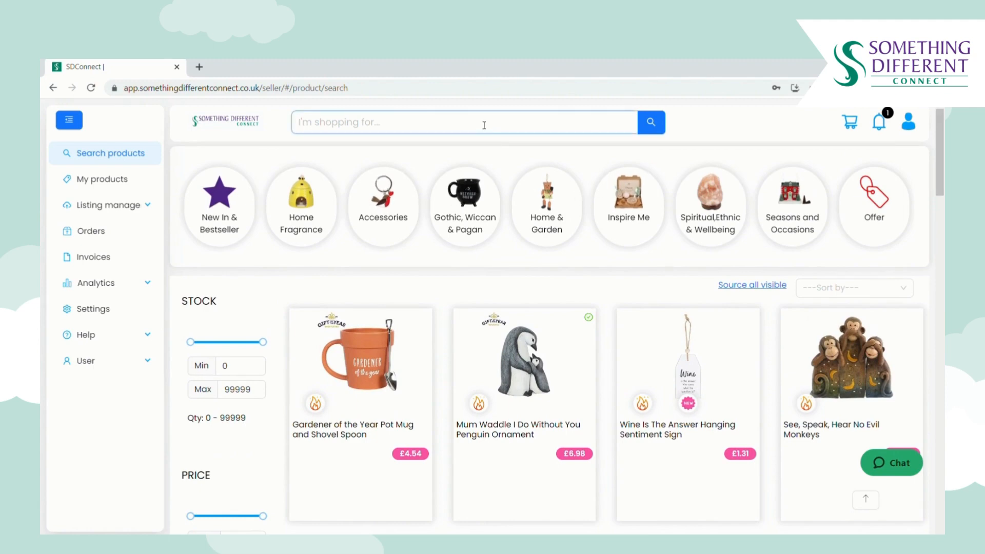
type("wax met")
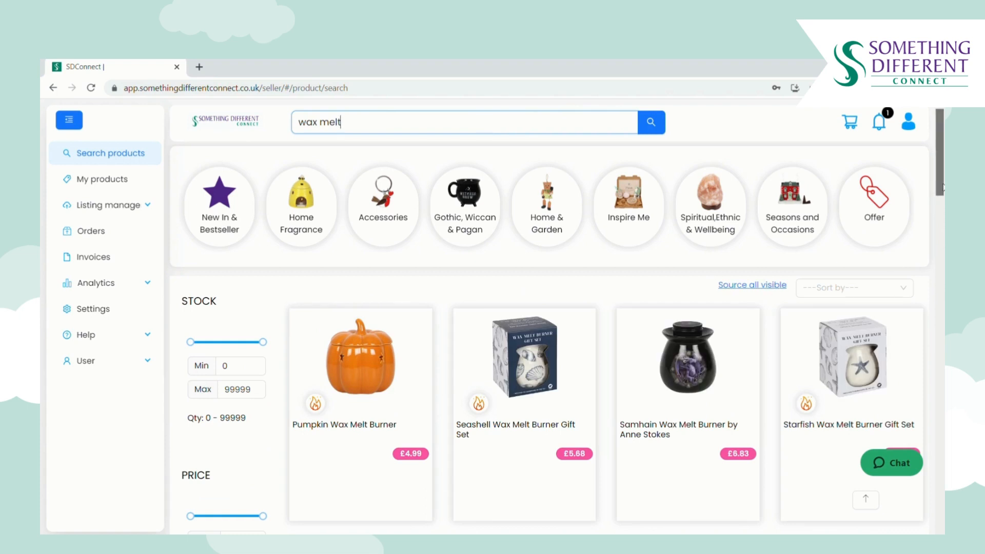
Source the Pumpkin Wax Melt Burner and the Seashell Wax Melt Burner Gift Set from the search results.
scroll(578, 289, "down", 3)
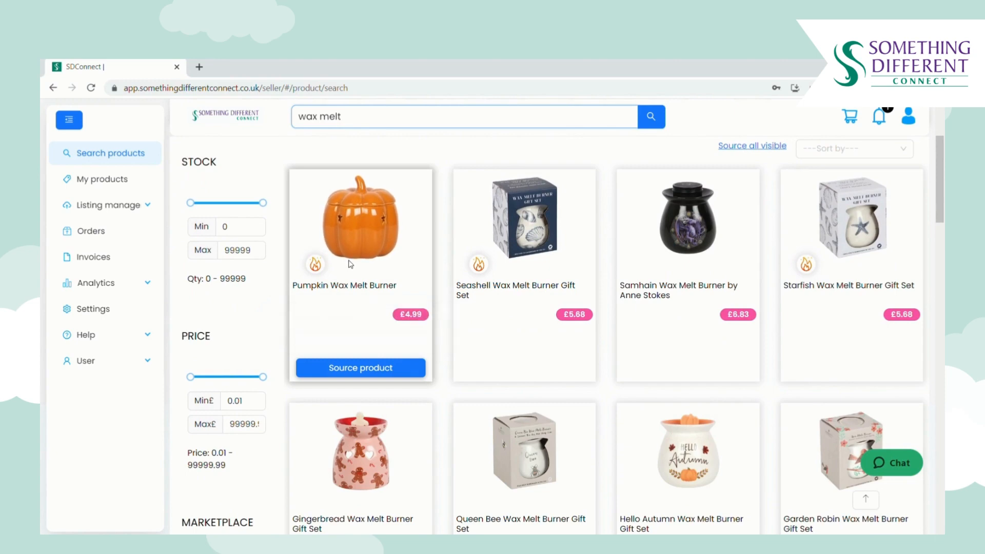
mouse_move(382, 289)
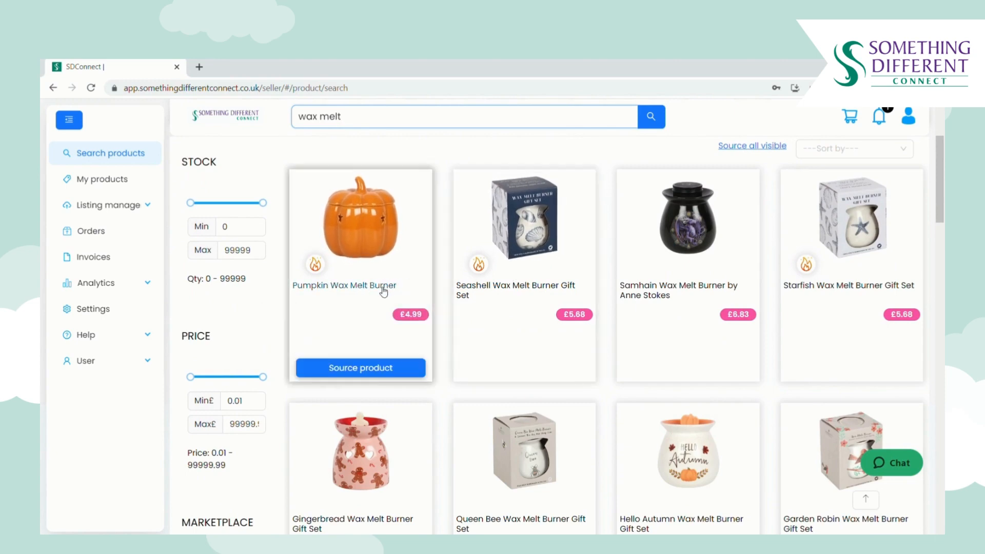
left_click(387, 372)
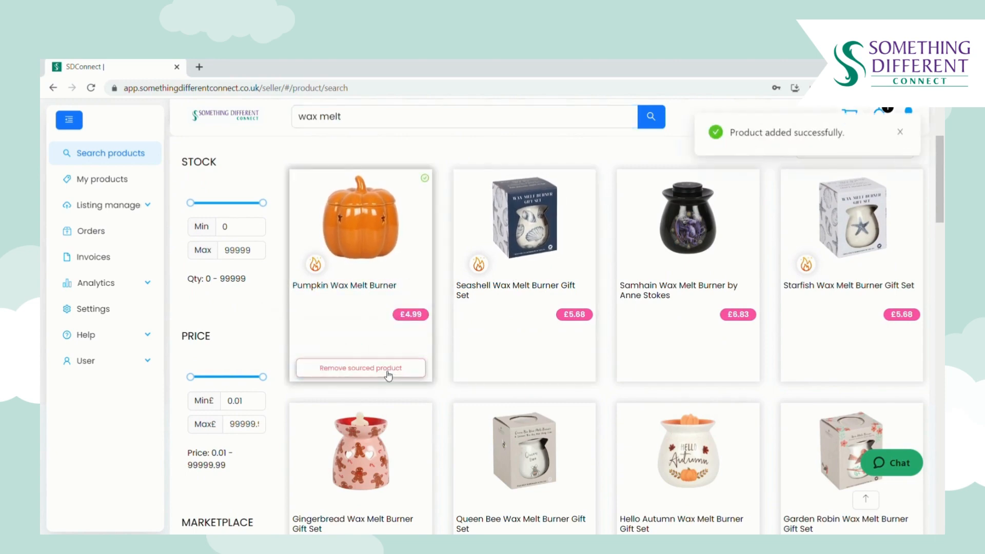
left_click(513, 367)
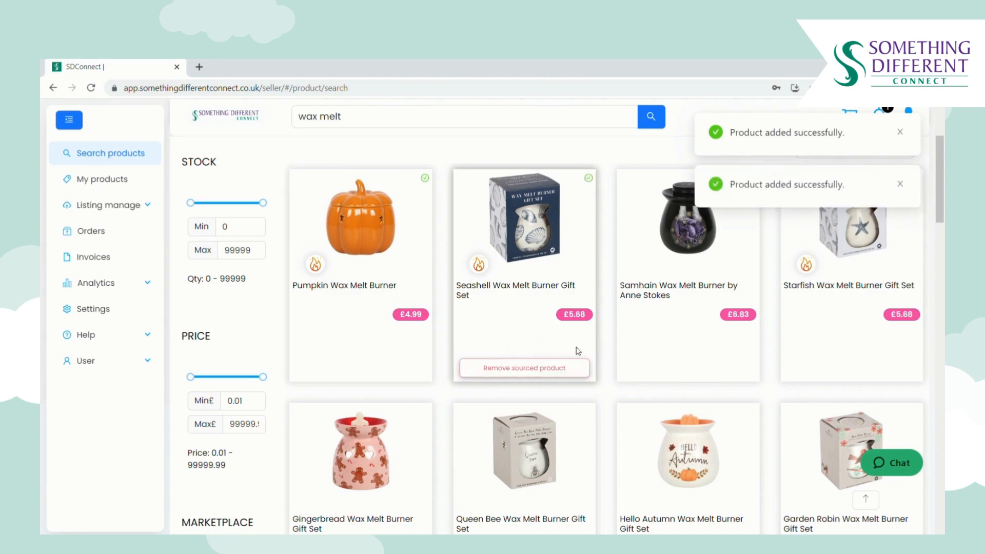
Open the Samhain Wax Melt Burner product page and check its weight-based shipping costs.
mouse_move(690, 269)
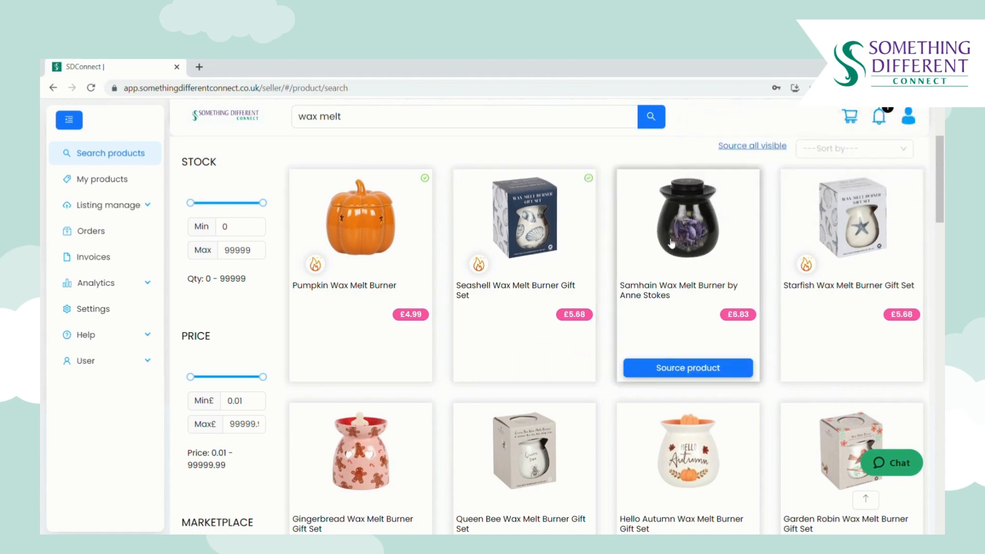
left_click(671, 243)
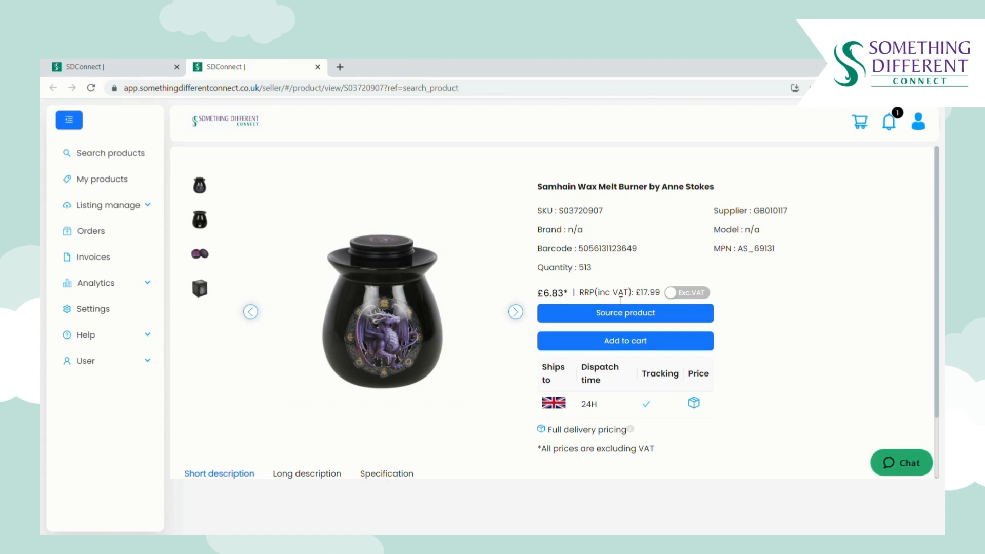
left_click(701, 411)
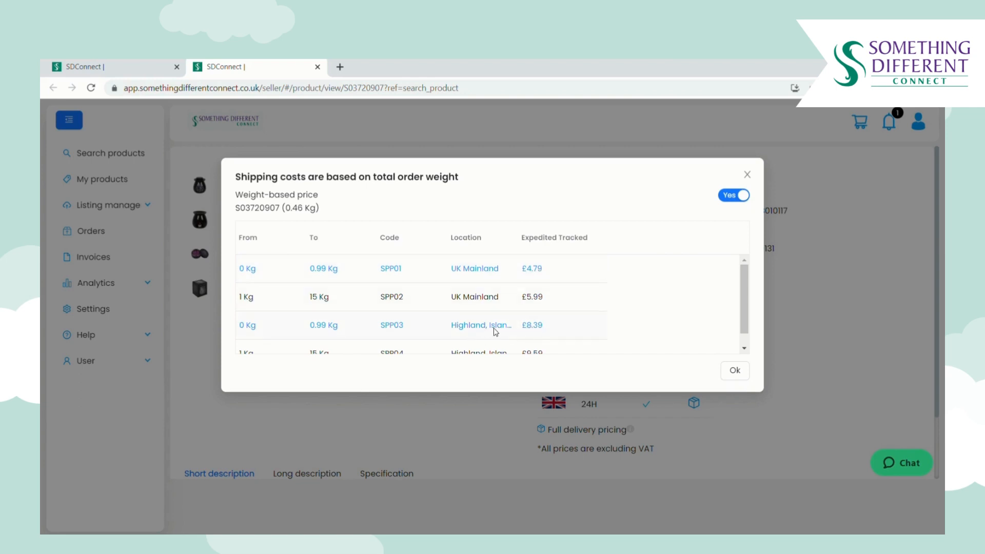
left_click(747, 176)
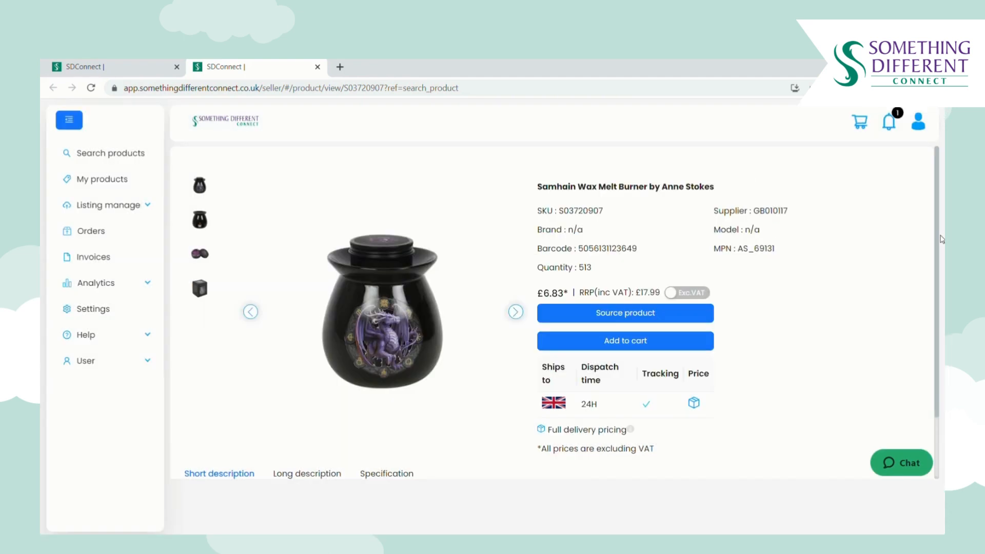
Review the Samhain Wax Melt Burner's description and specification, and source the product.
scroll(942, 239, "down", 2)
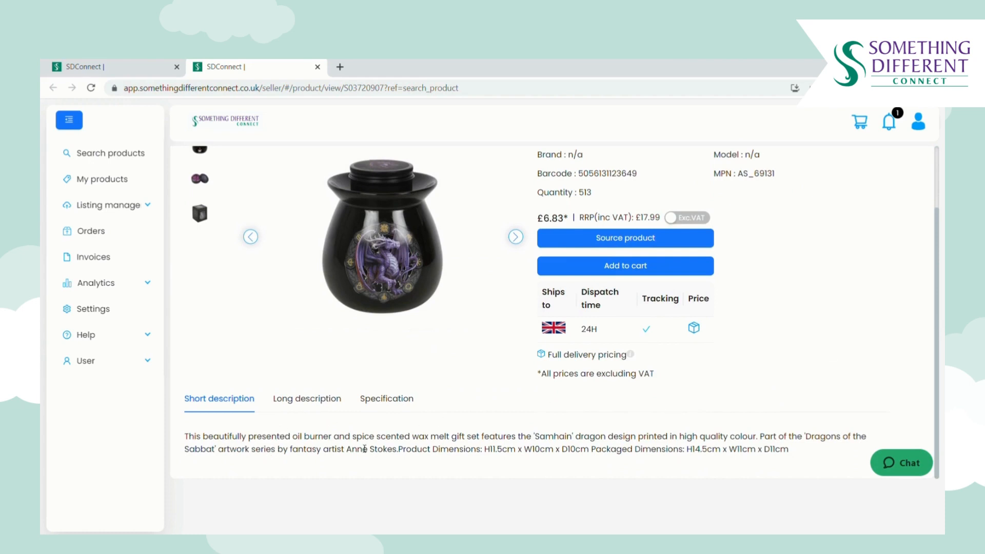
left_click(385, 401)
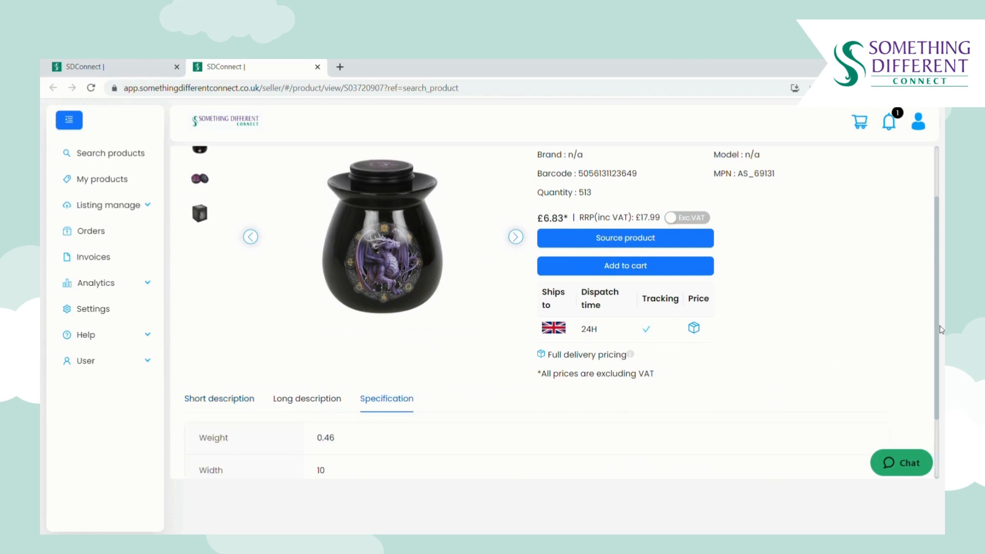
scroll(941, 327, "down", 2)
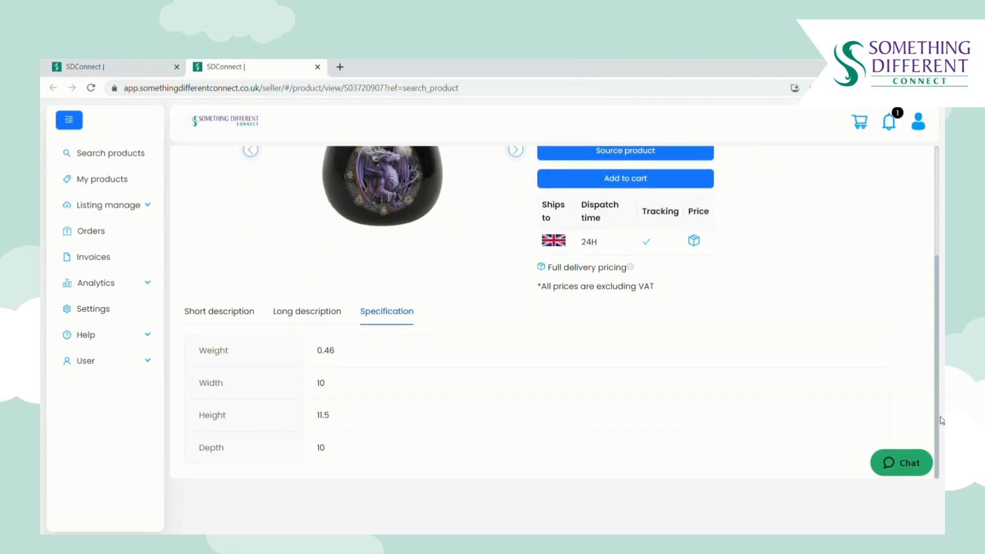
scroll(942, 420, "up", 3)
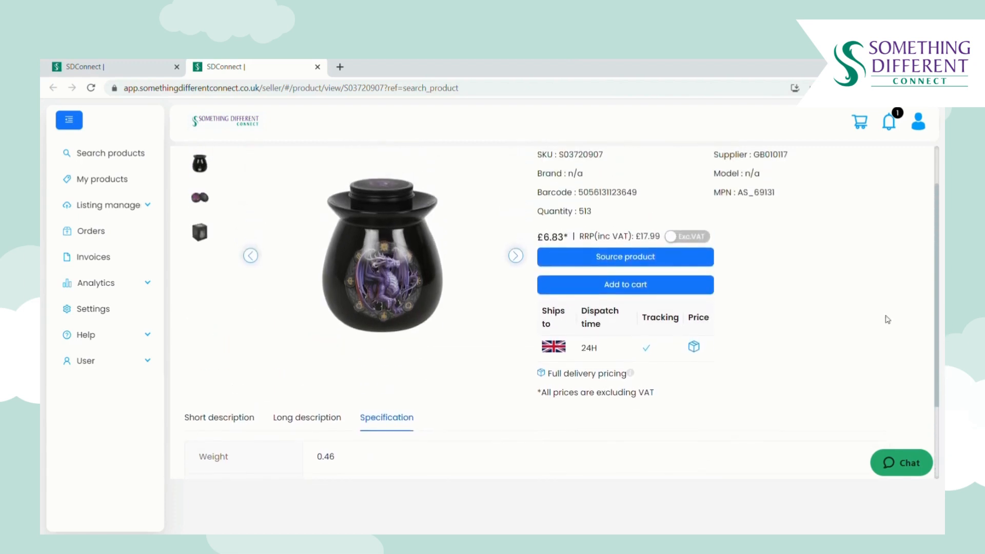
left_click(613, 263)
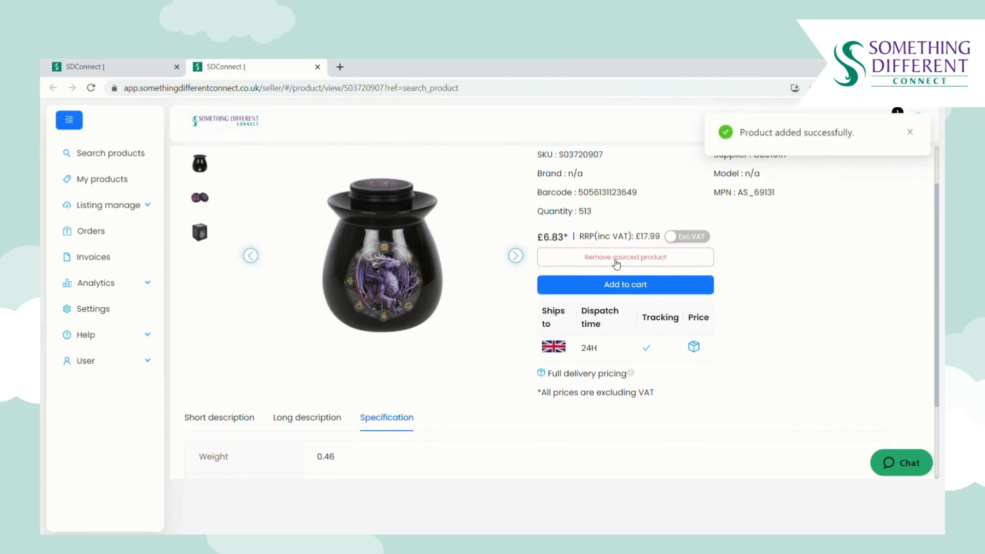
Return to product search and source the Gardener of the Year Pot Mug and Shovel Spoon and the Grey Moon Terracotta Smudge Bowl.
left_click(108, 157)
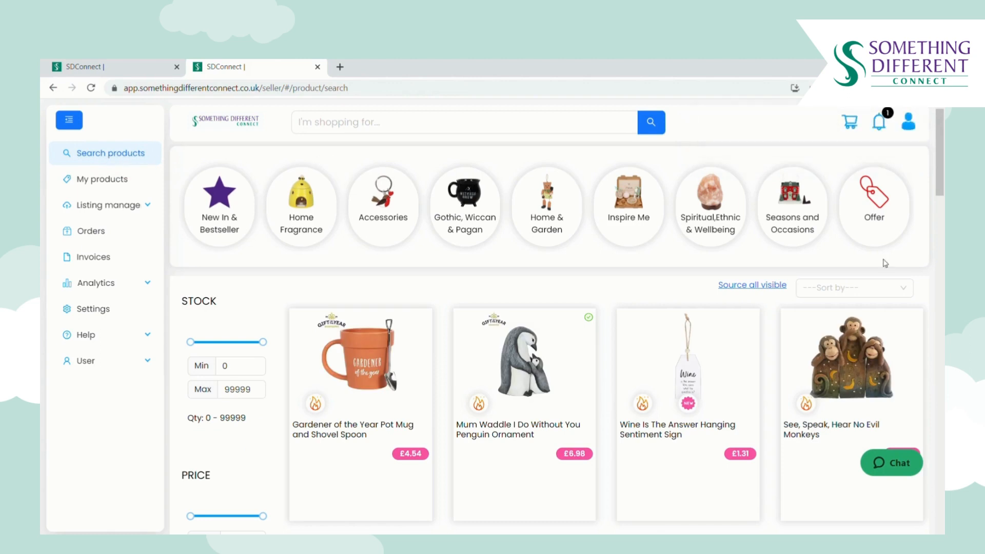
left_click(577, 131)
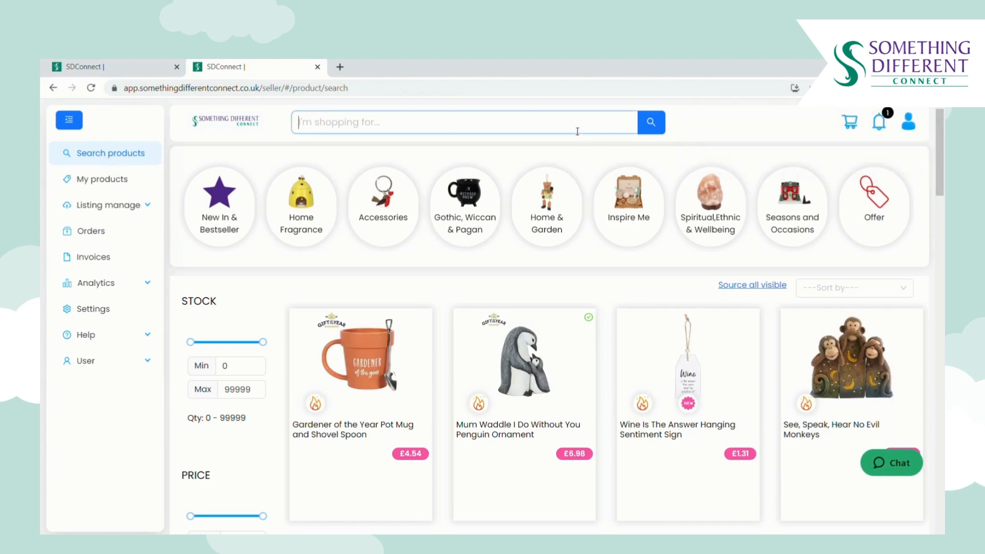
scroll(491, 206, "down", 5)
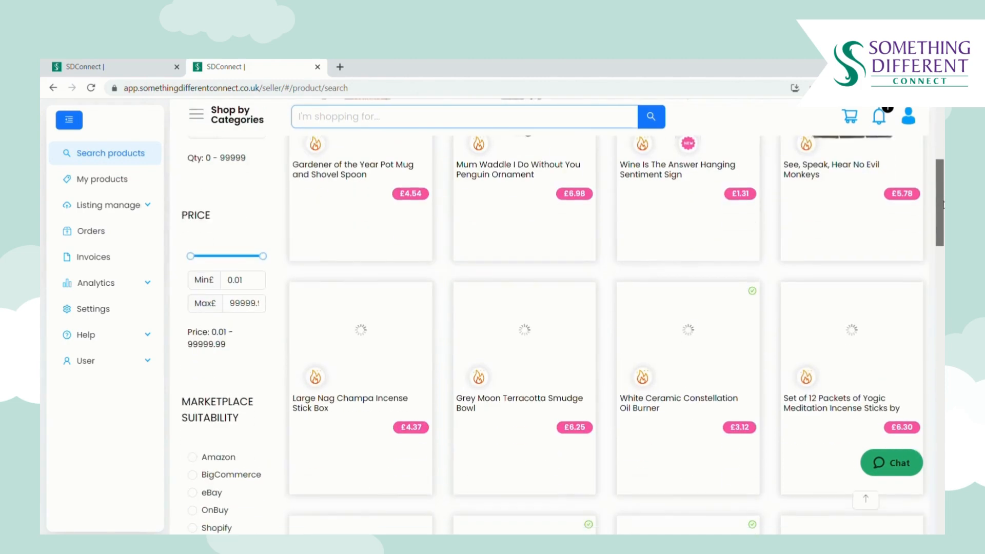
left_click(354, 247)
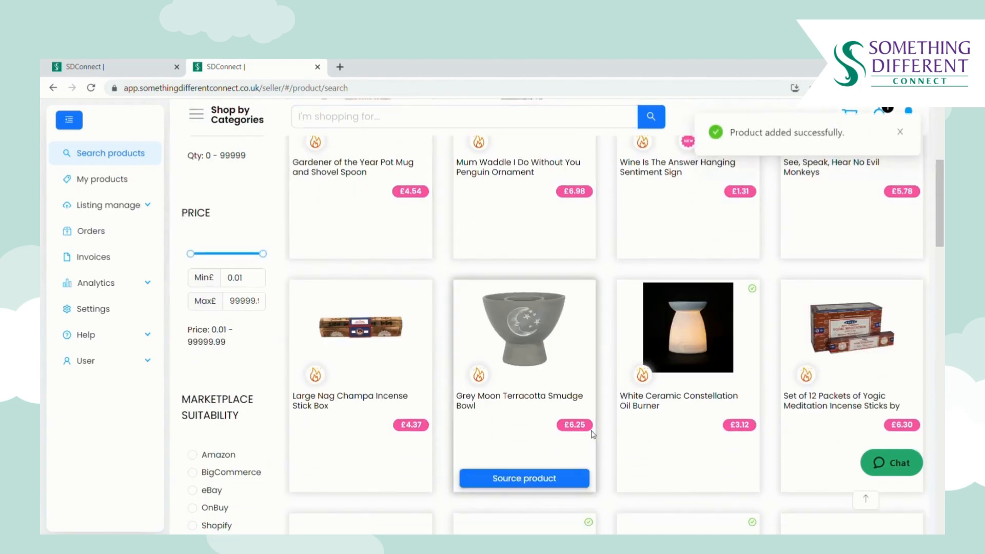
left_click(575, 485)
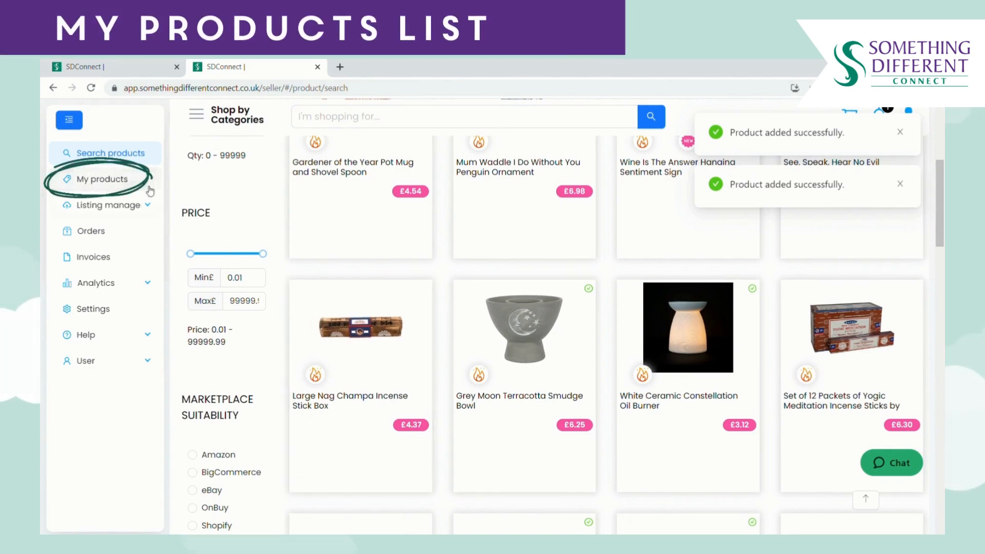
In the My products list, compare cost prices including and excluding VAT and examine the remaining columns through to the Yellow Bear channel.
left_click(125, 180)
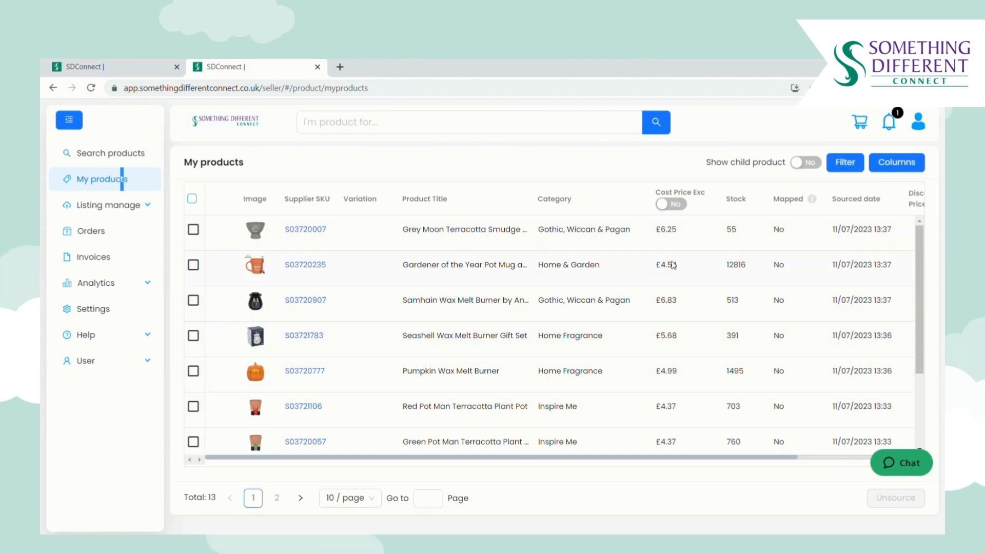
left_click(679, 205)
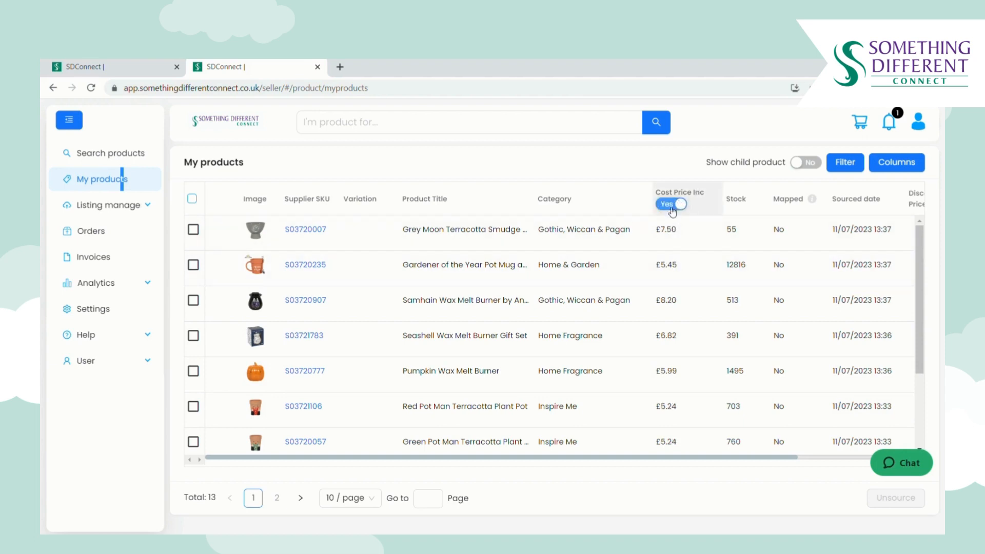
left_click(670, 204)
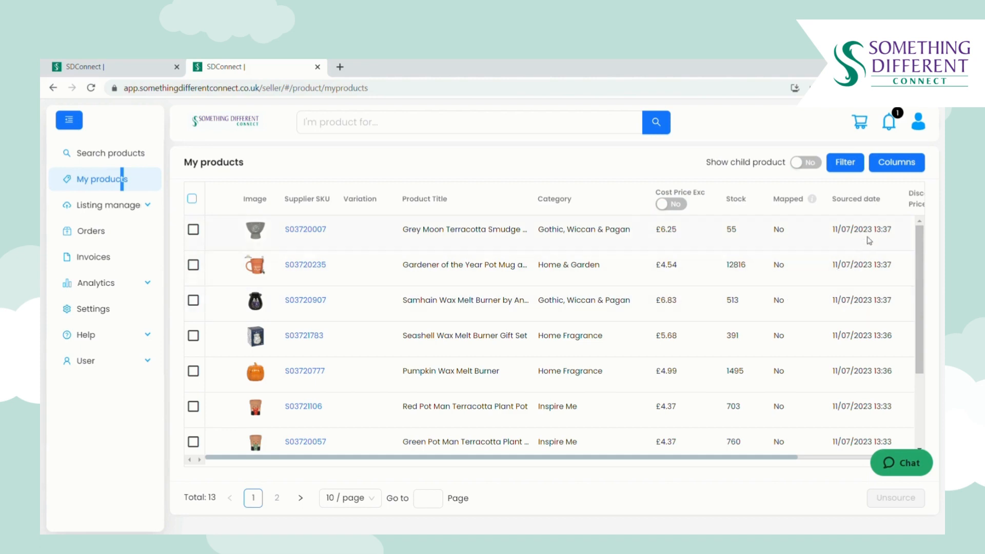
left_click_drag(781, 457, 892, 458)
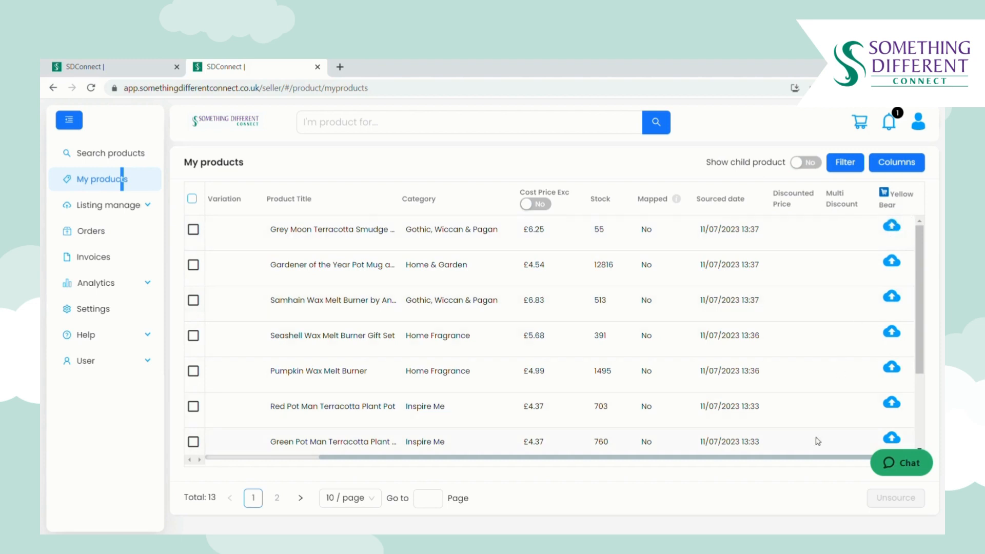
scroll(815, 460, "right", 1)
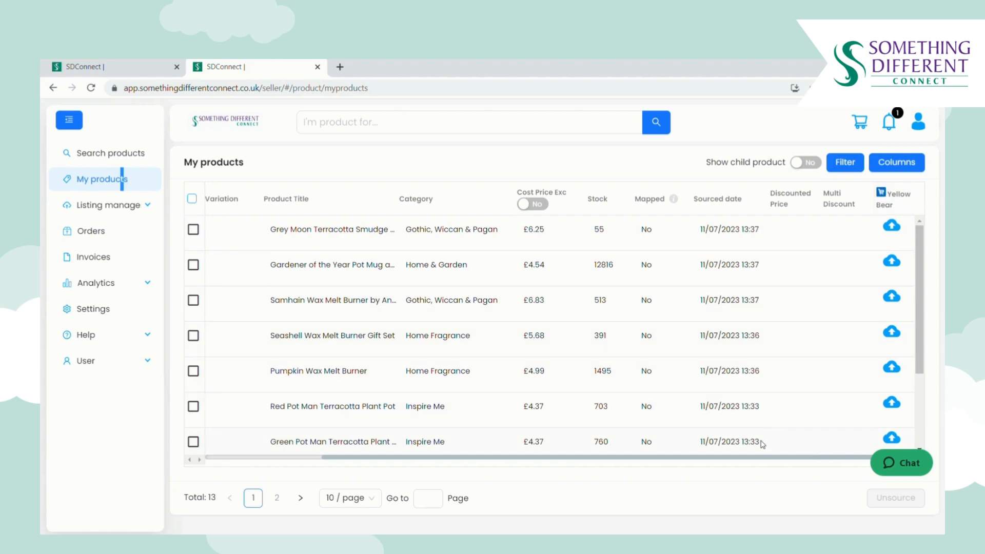
left_click_drag(758, 457, 605, 463)
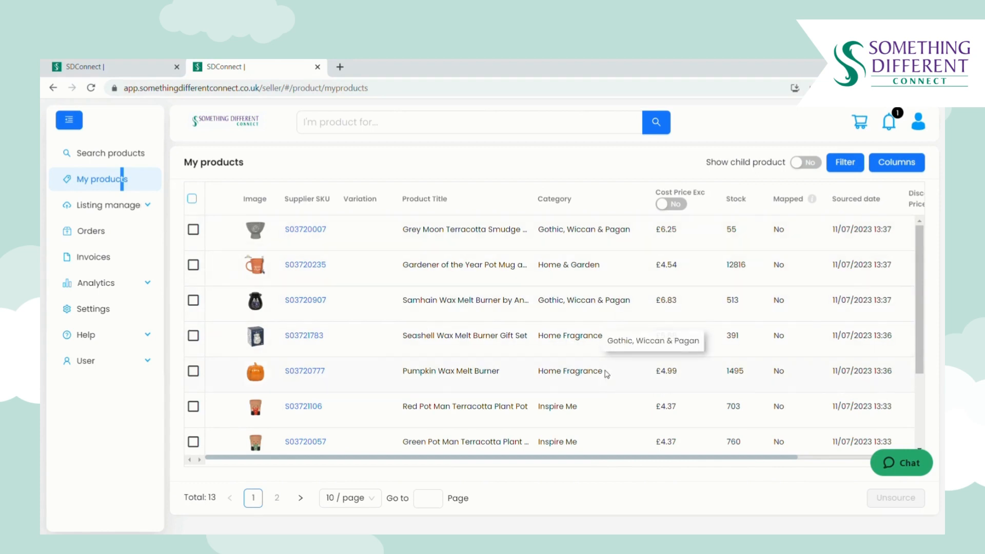
left_click_drag(619, 457, 745, 470)
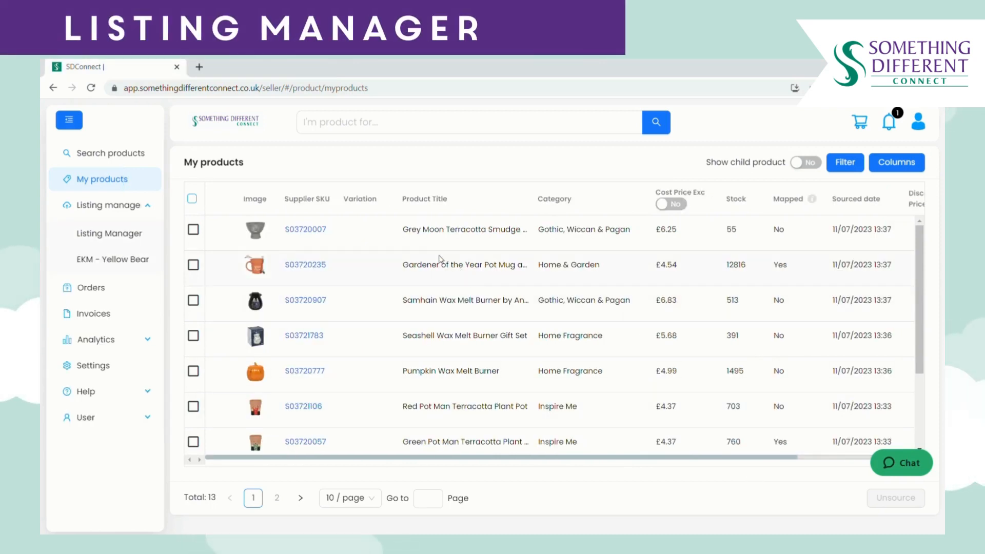
Open the Listing Manager to view the sync status of the sales channels.
left_click(124, 234)
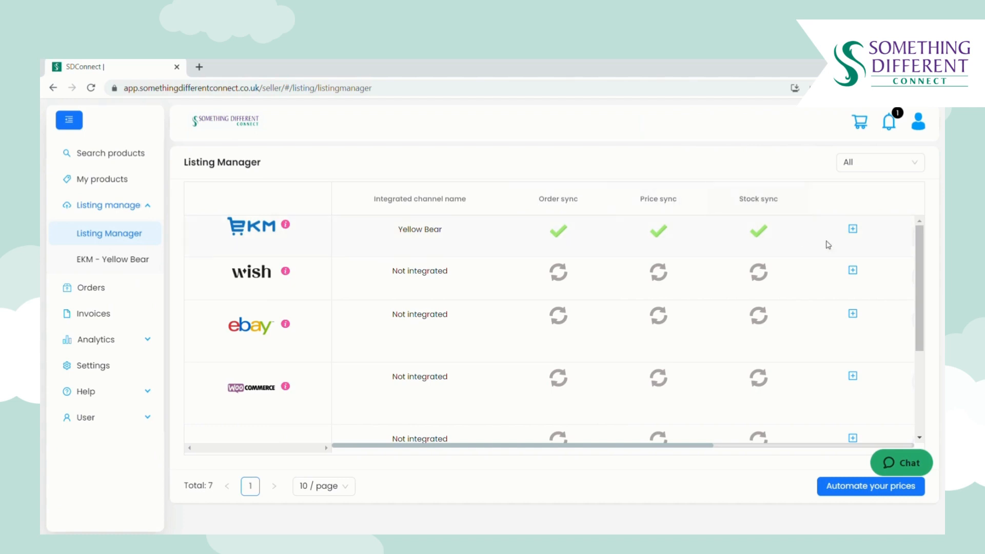
Check when the EKM channel's orders, prices and stock were last updated, and open its Yellow Bear listing specification.
left_click(854, 230)
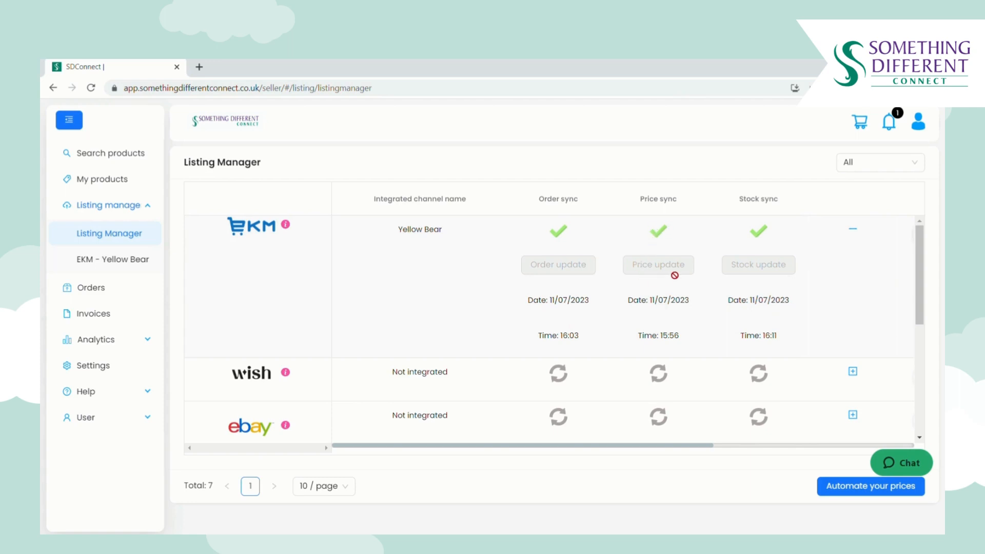
left_click(852, 228)
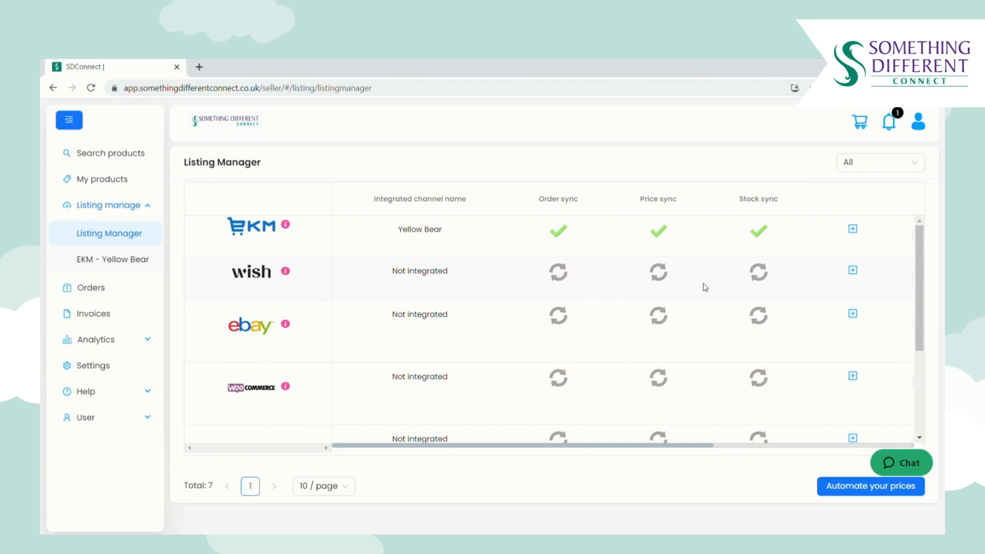
left_click_drag(686, 448, 862, 435)
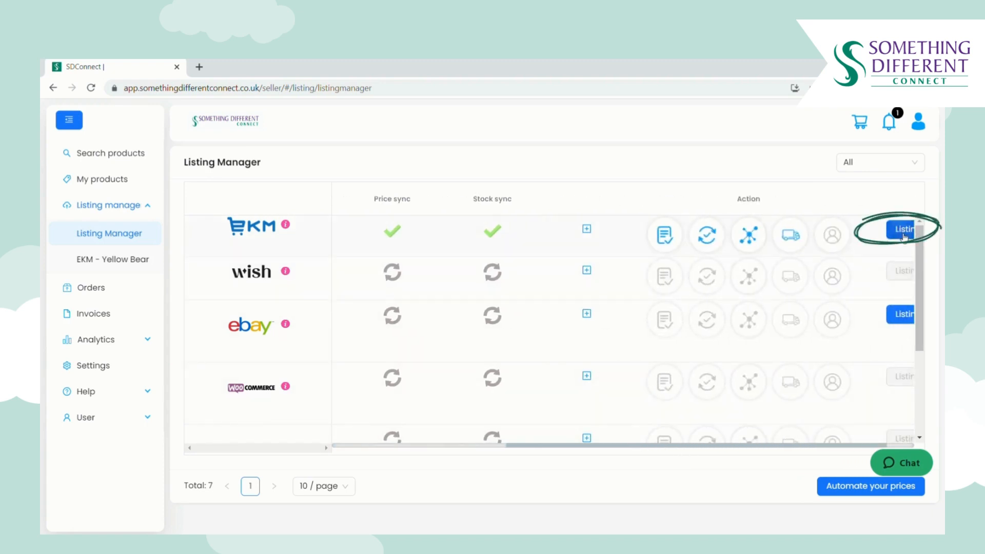
left_click(902, 230)
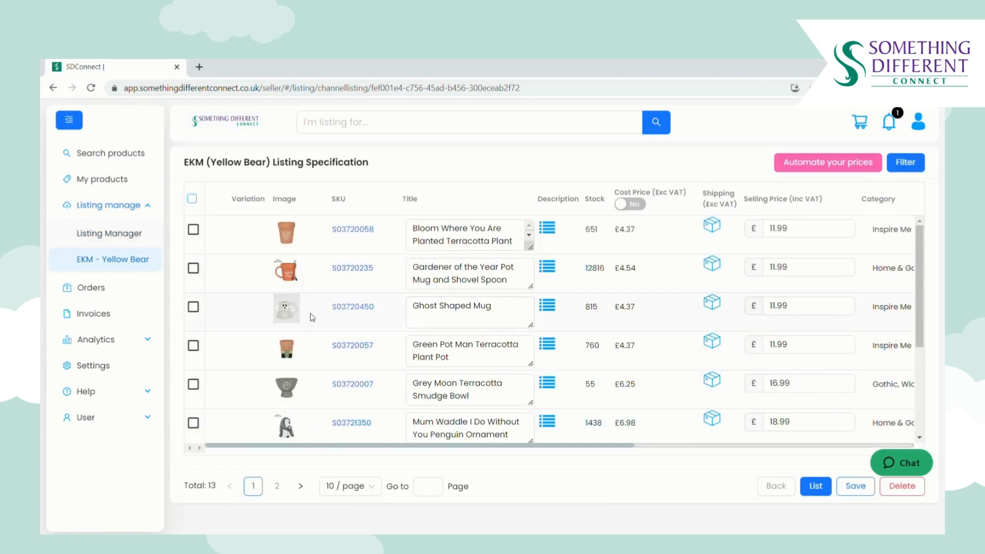
Examine the product images and full titles of the Ghost Shaped Mug and Bloom Where You Are Planted Terracotta Plant Pot listings.
left_click(473, 306)
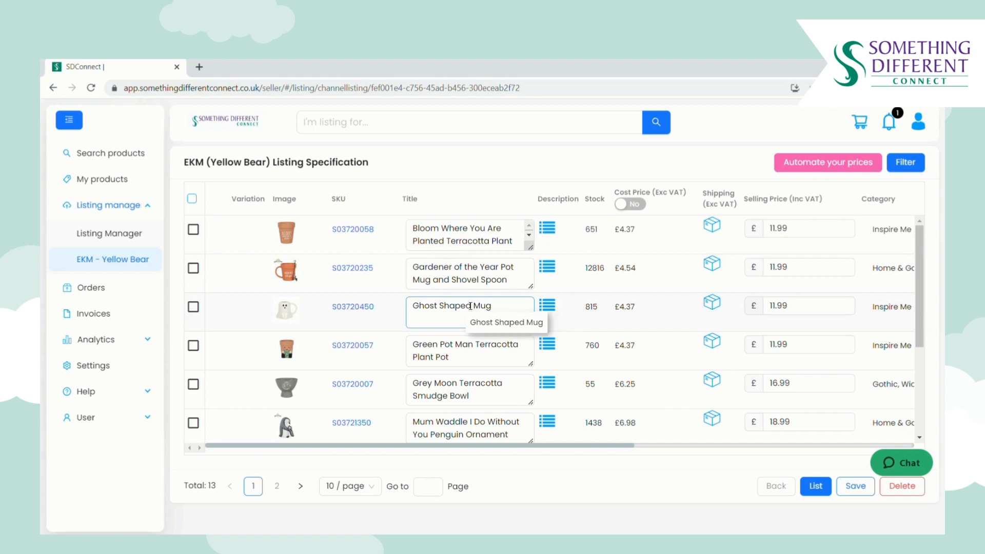
mouse_move(292, 240)
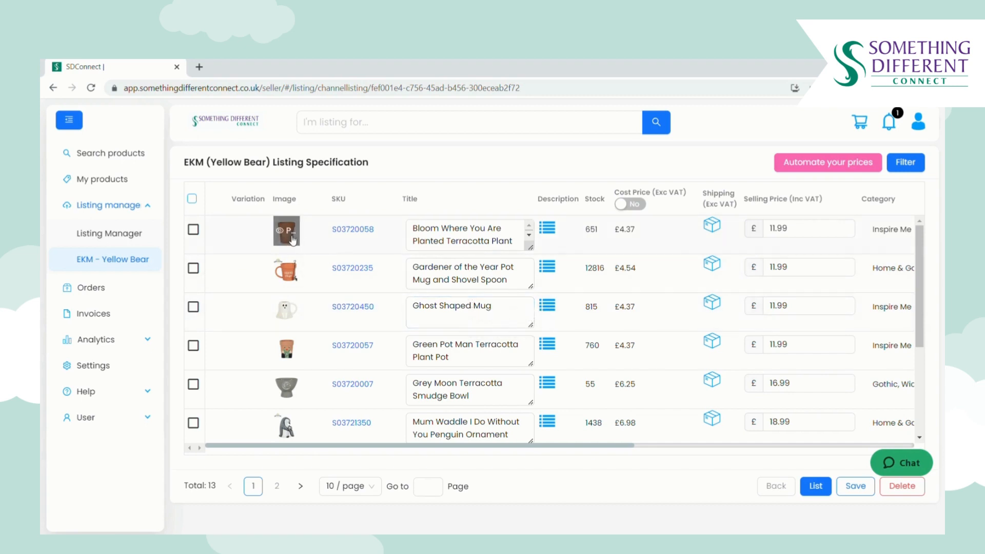
mouse_move(291, 276)
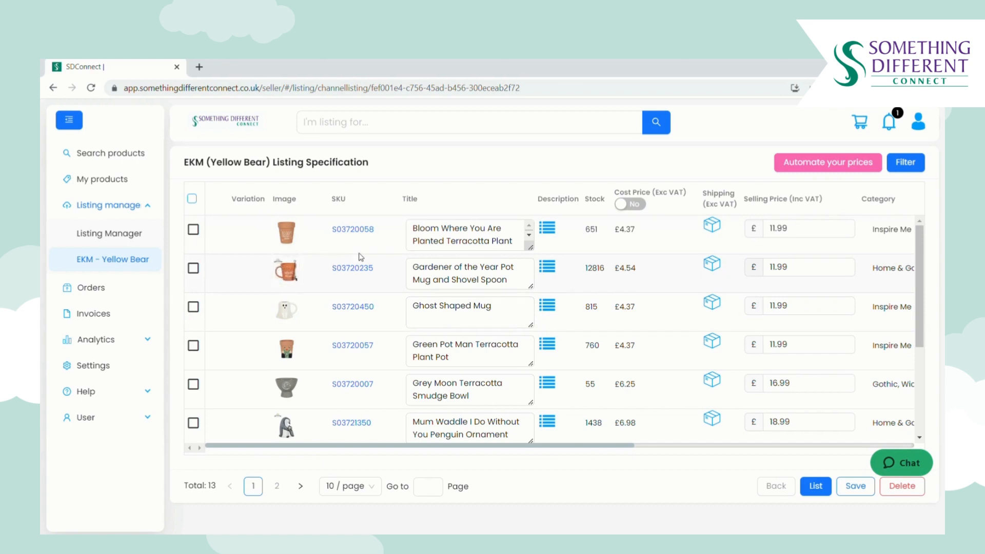
left_click(449, 242)
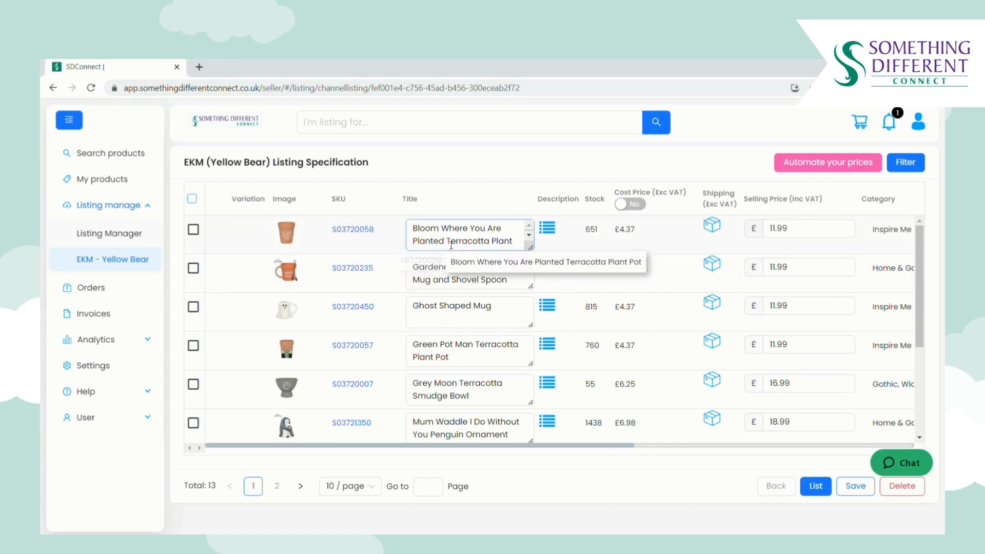
Review the Bloom Where You Are Planted plant pot's listing description, weight-based shipping costs and selling price.
left_click(549, 235)
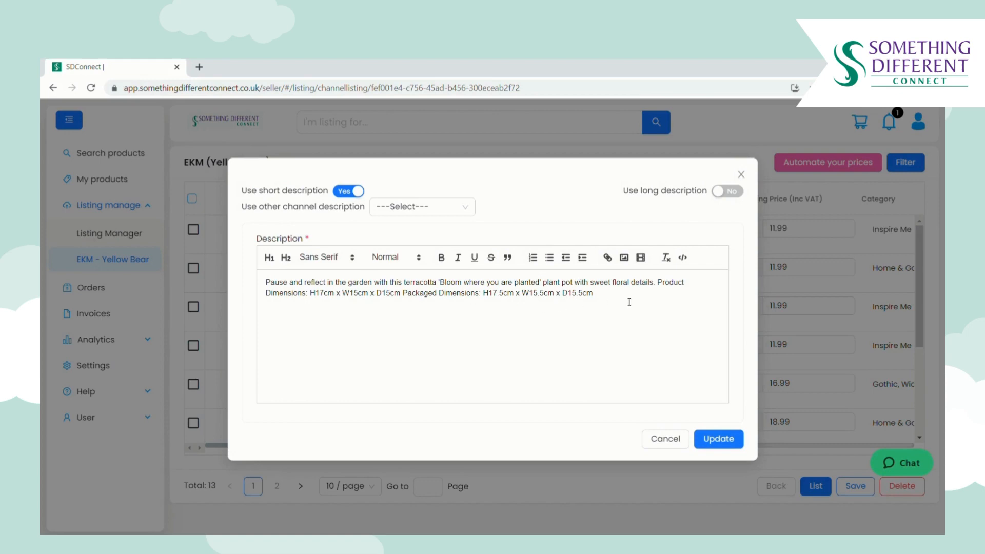
left_click(741, 175)
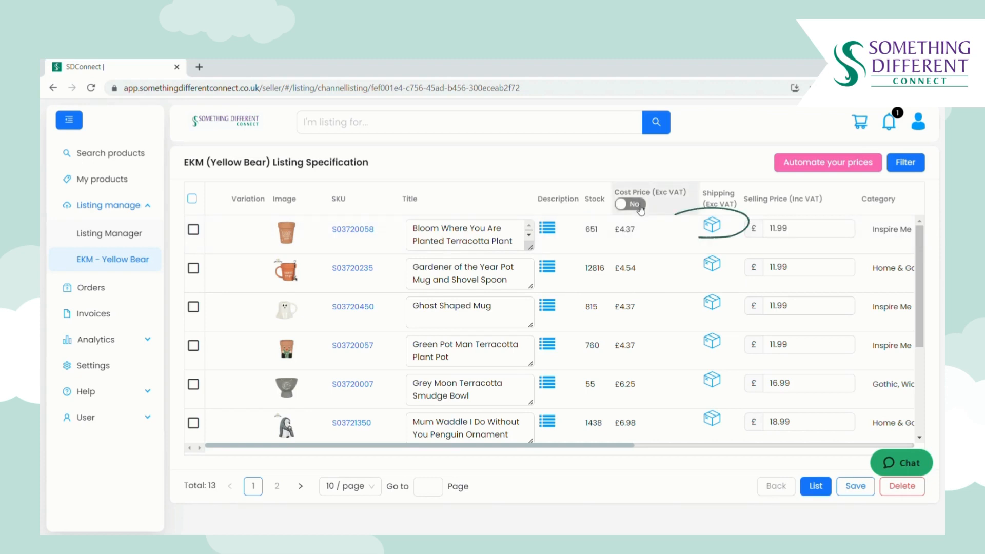
left_click(712, 224)
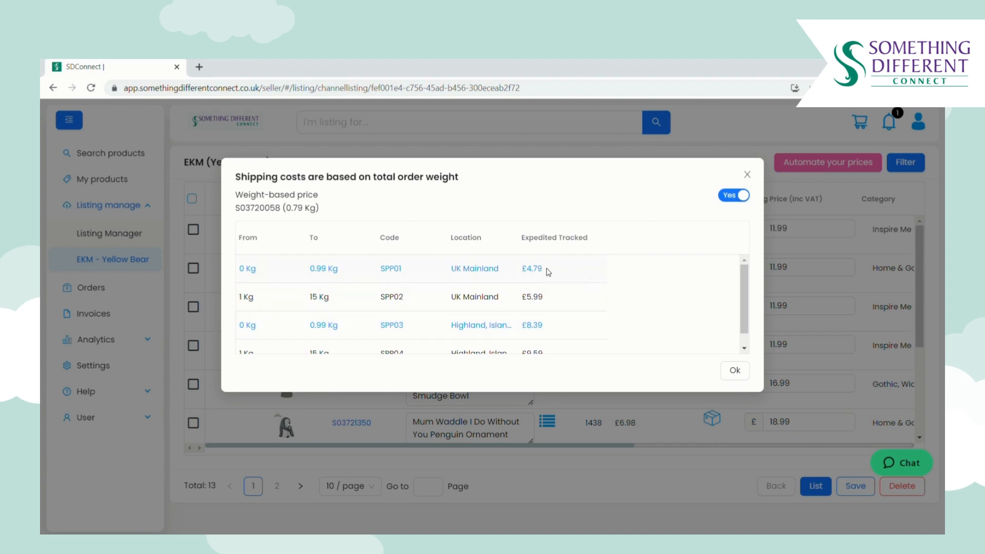
left_click(747, 175)
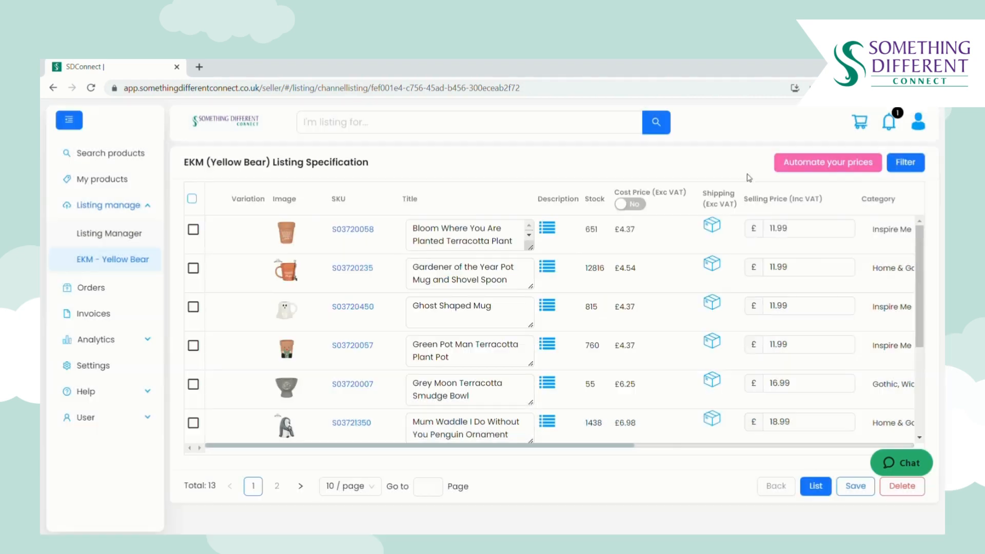
left_click(808, 232)
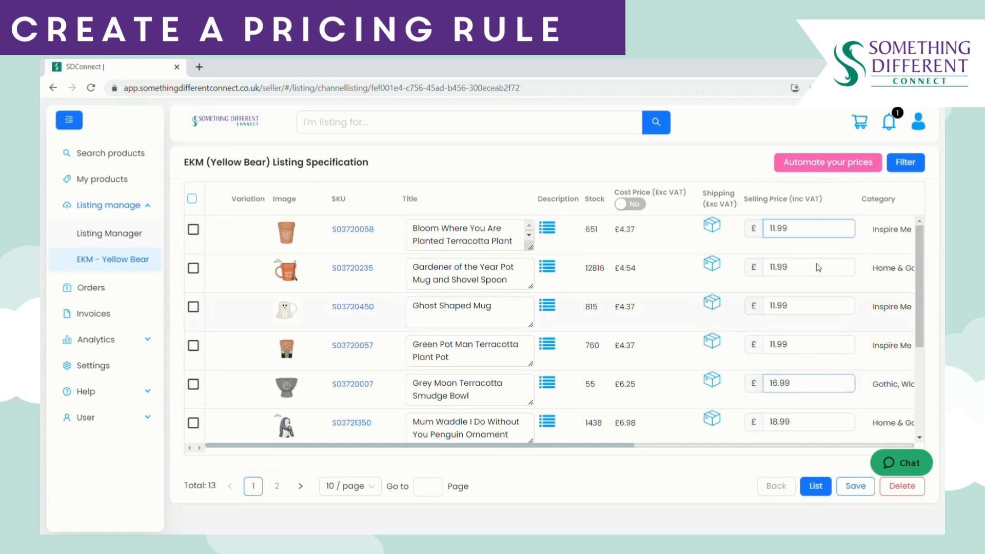
Start a price automation rule named Yellow Bear RRP with EKM as the source and Yellow Bear as the subsource.
left_click(802, 167)
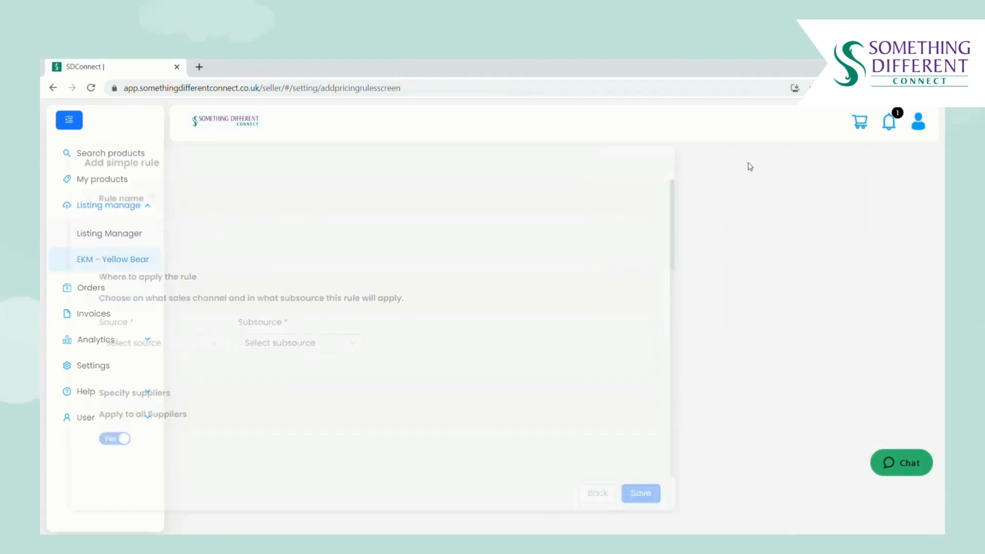
left_click(395, 228)
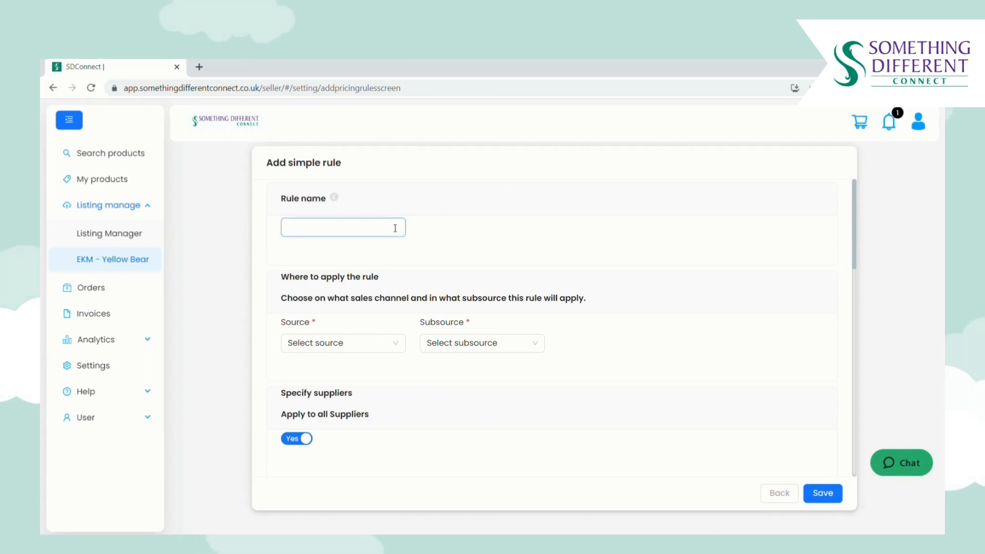
type("Yellow Bear RRP")
left_click(369, 346)
left_click(346, 386)
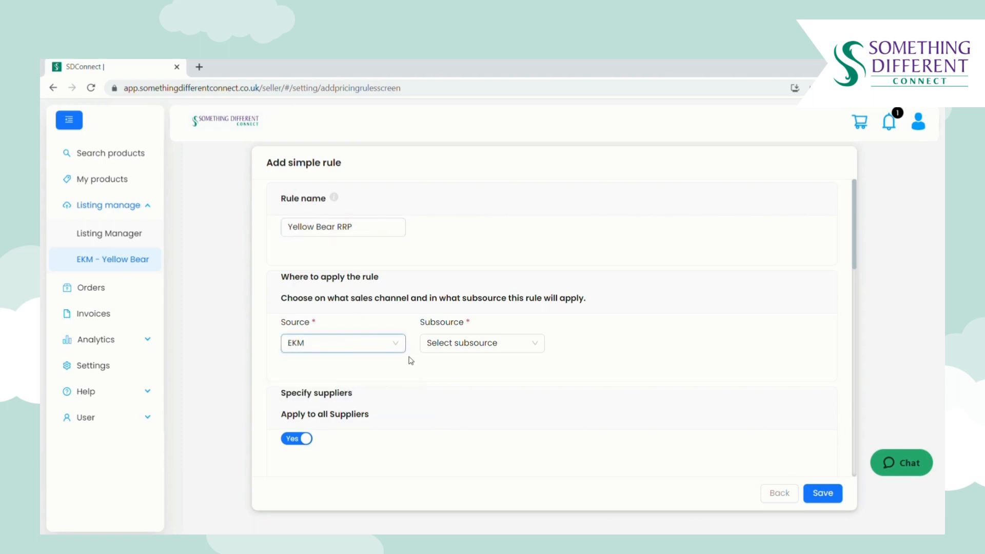
left_click(442, 348)
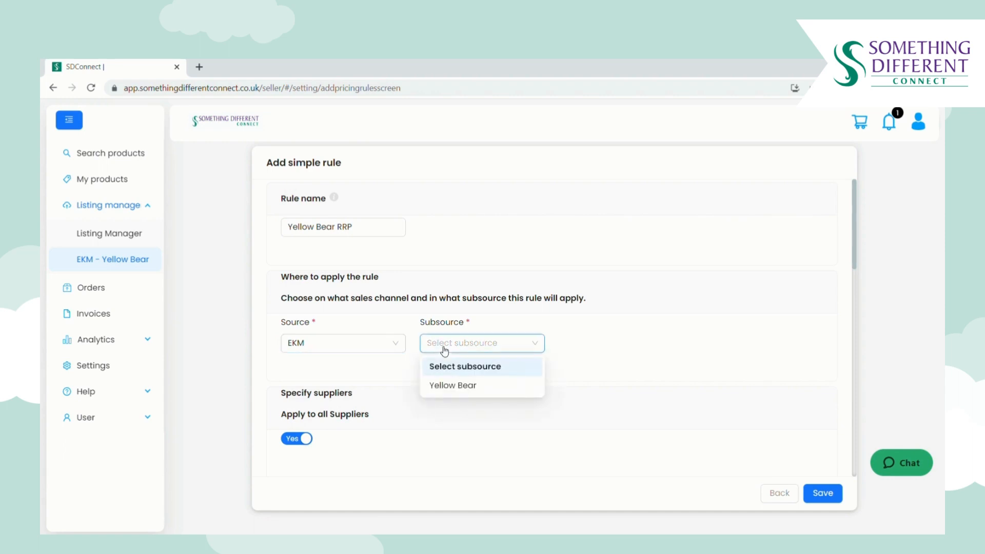
left_click(458, 391)
Turn off applying the rule to all categories, view the selectable categories, and restore the all-categories setting.
left_click_drag(855, 269, 872, 326)
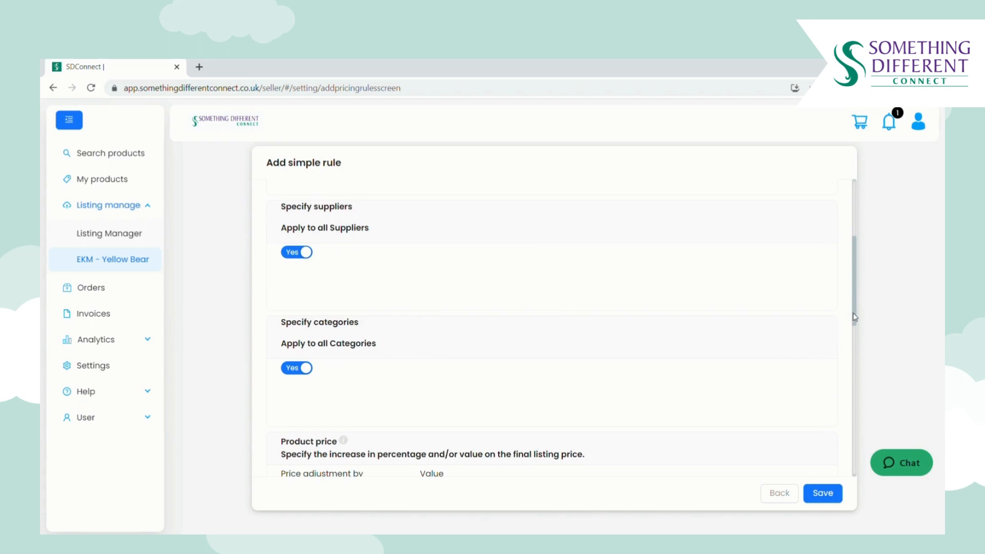
scroll(854, 316, "down", 2)
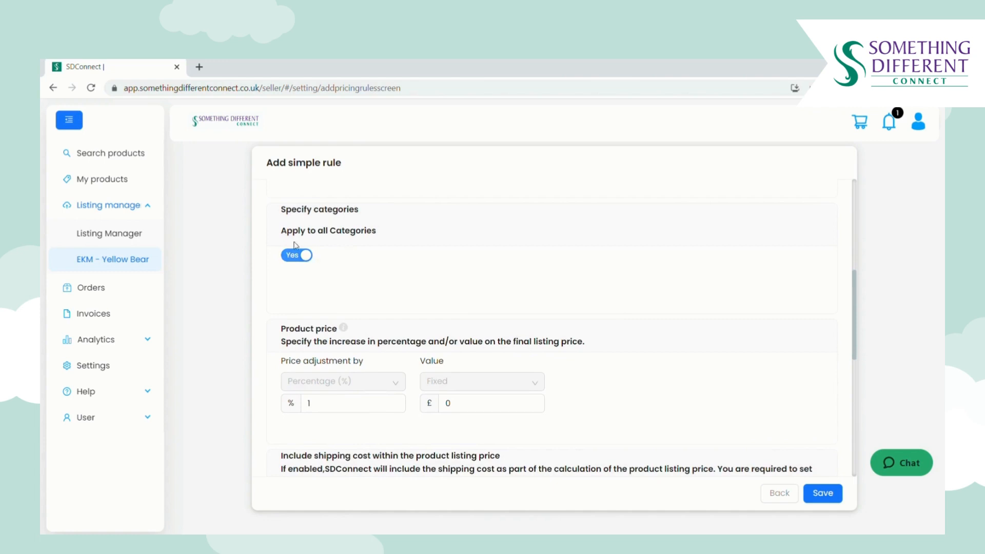
left_click(295, 257)
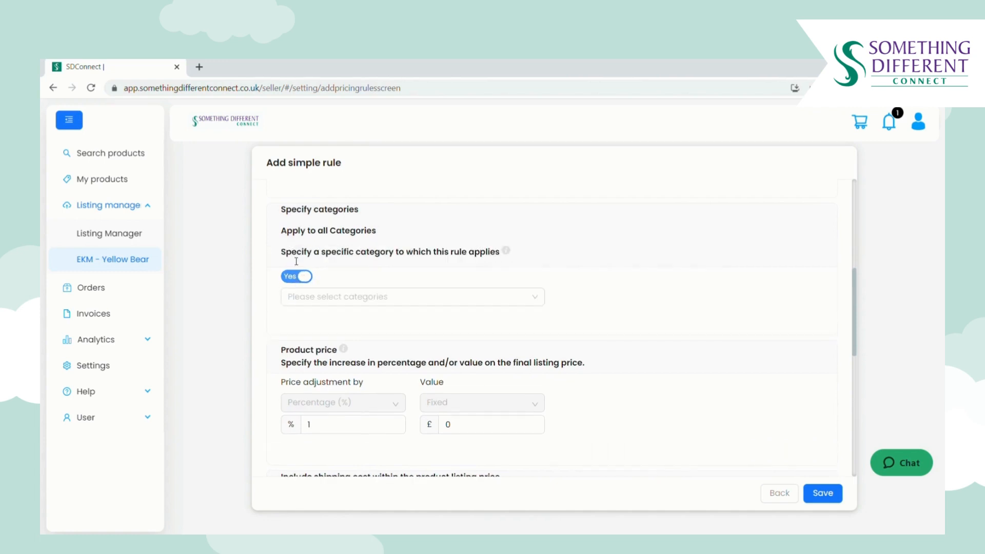
left_click(309, 298)
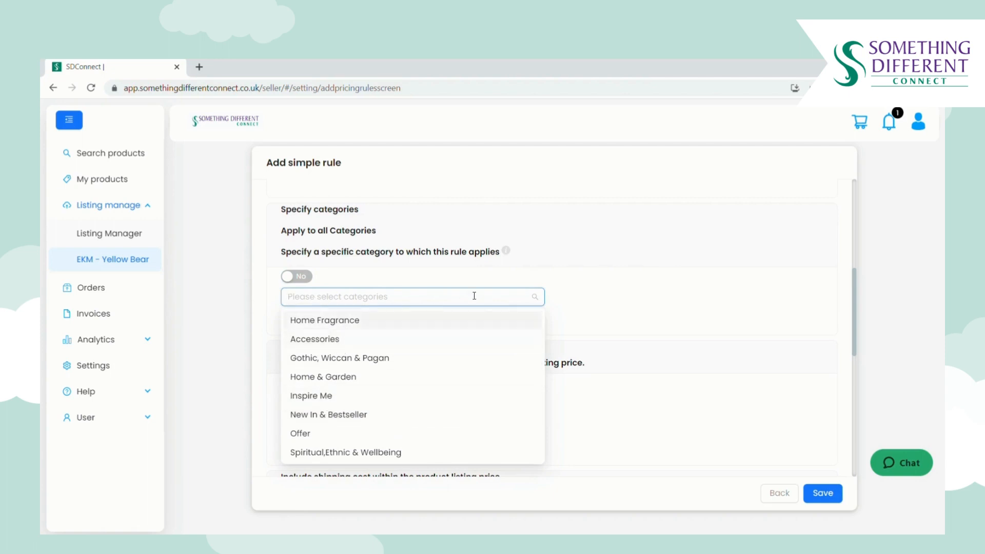
left_click(308, 276)
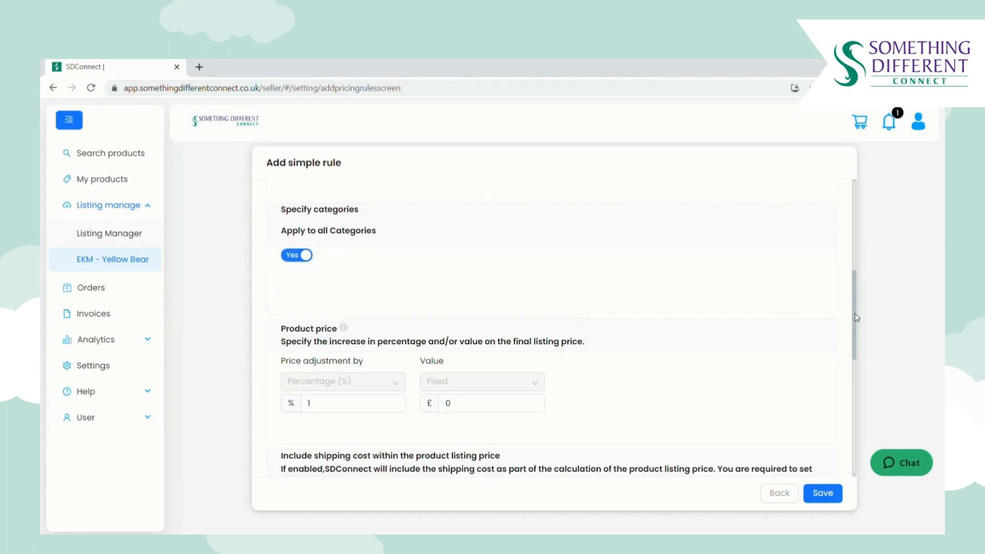
Set the rule's percentage price adjustment to 120 and review the option to include shipping cost.
left_click_drag(857, 318, 868, 355)
left_click(329, 288)
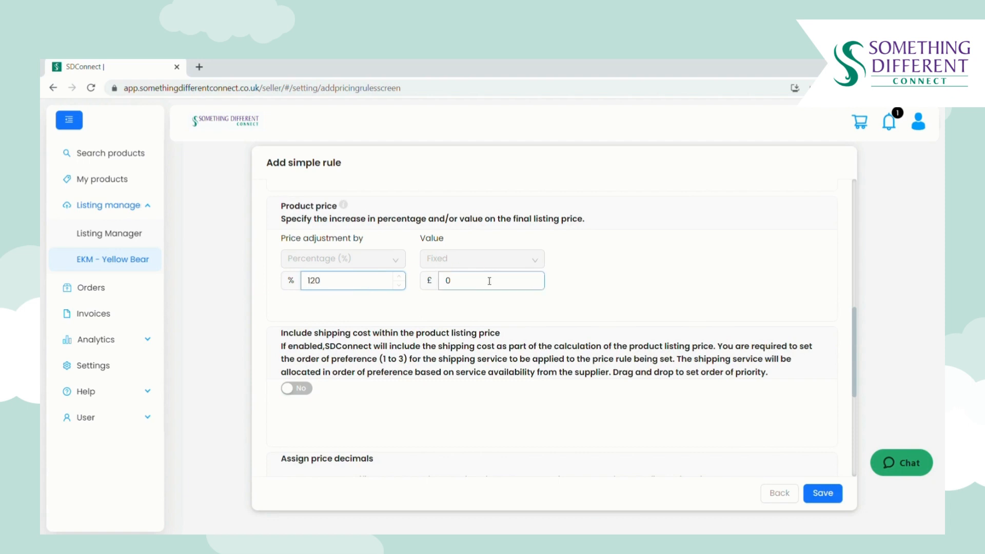
scroll(857, 360, "down", 1)
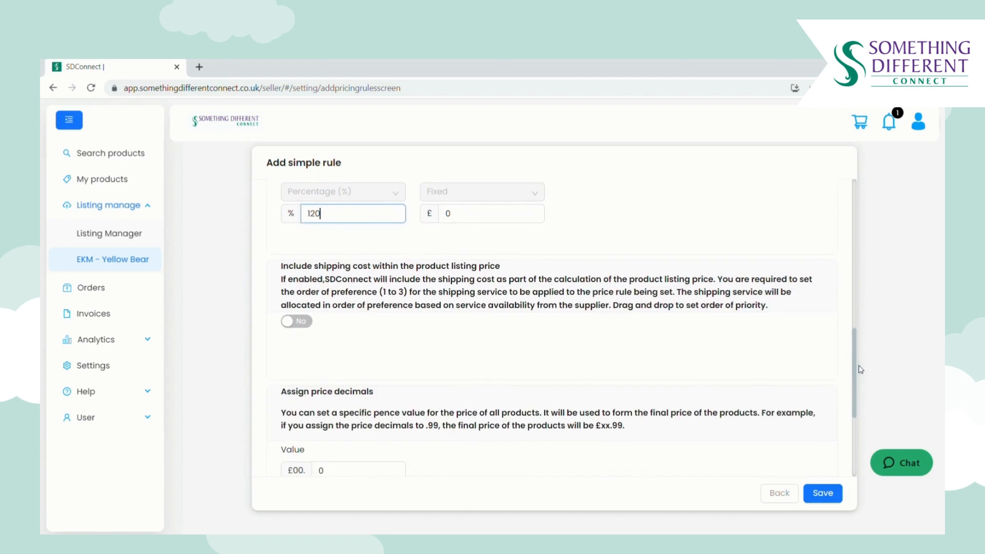
left_click(336, 334)
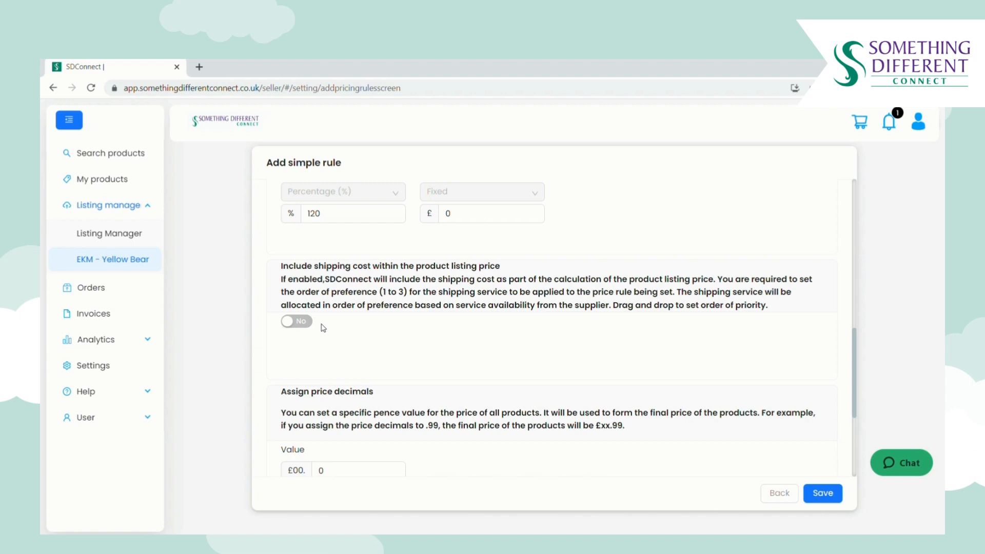
left_click(323, 220)
Assign price decimals of 99, then accept the acknowledgement and save the pricing rule.
left_click_drag(855, 364, 861, 387)
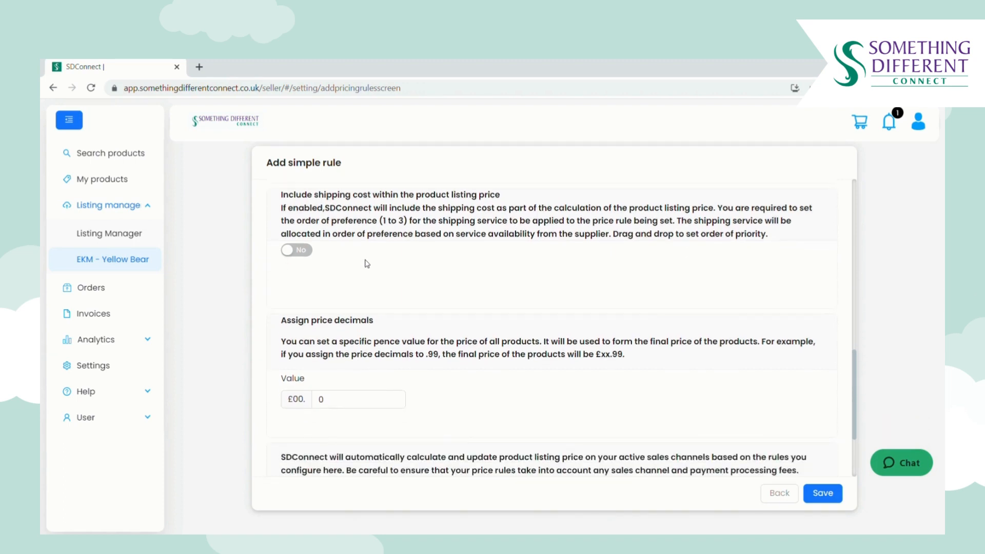
left_click(346, 407)
scroll(856, 393, "down", 3)
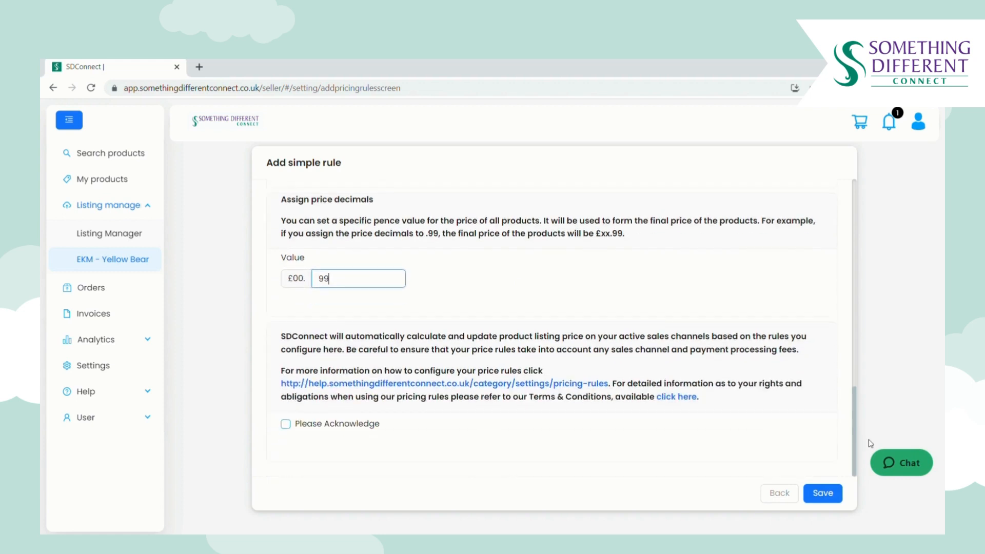
left_click(286, 426)
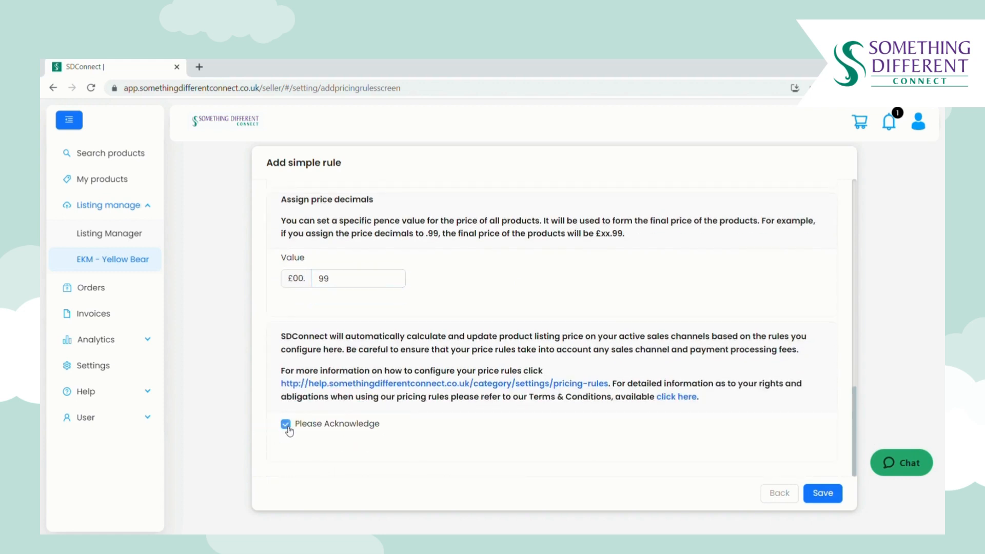
left_click(828, 494)
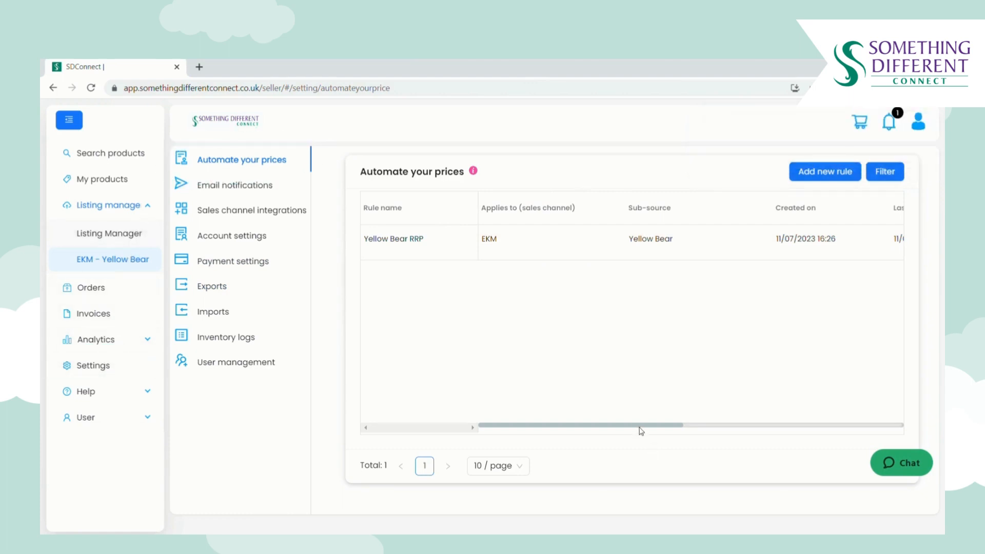
Review the Yellow Bear RRP rule's category and status, and examine the EKM listings from their automated selling prices through to the Status column.
left_click_drag(642, 427, 871, 432)
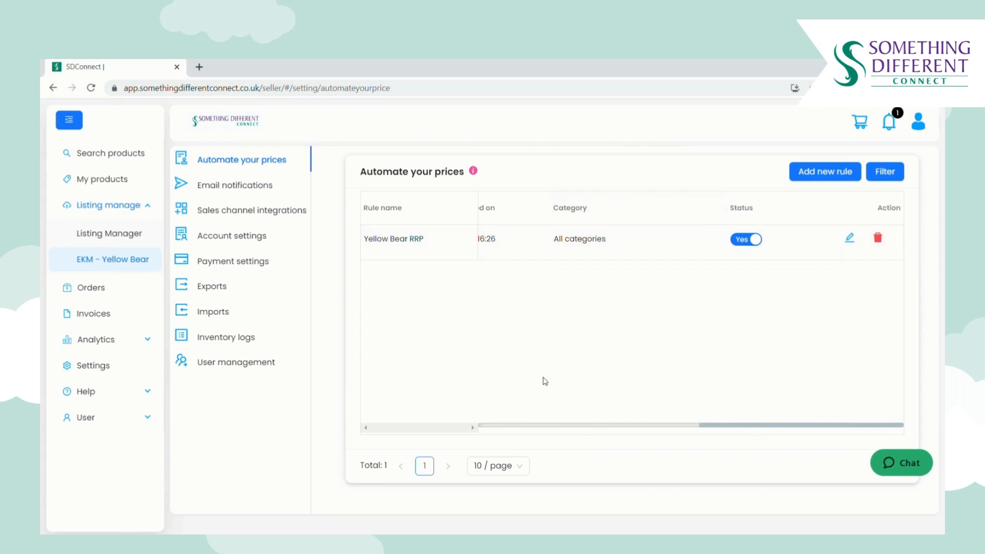
left_click(118, 262)
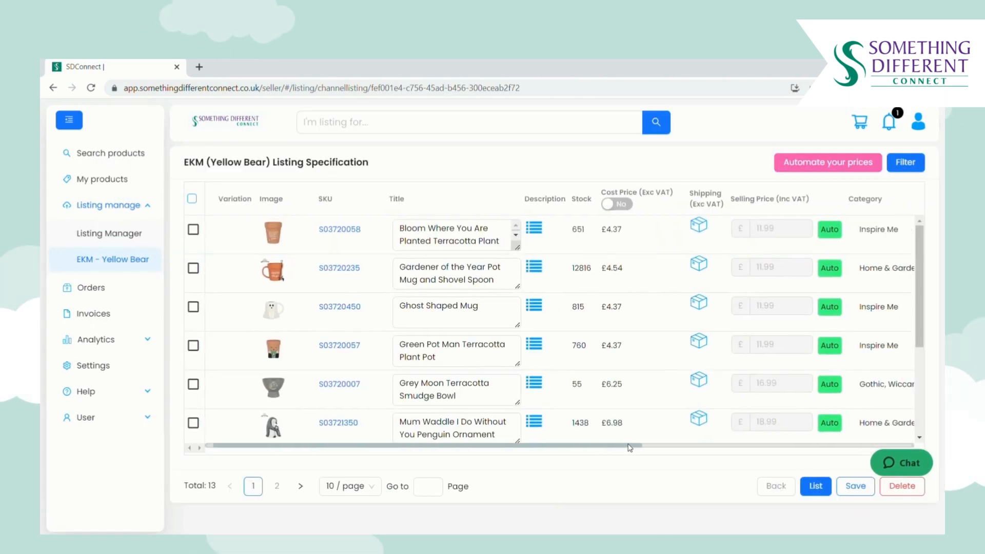
left_click_drag(630, 448, 718, 448)
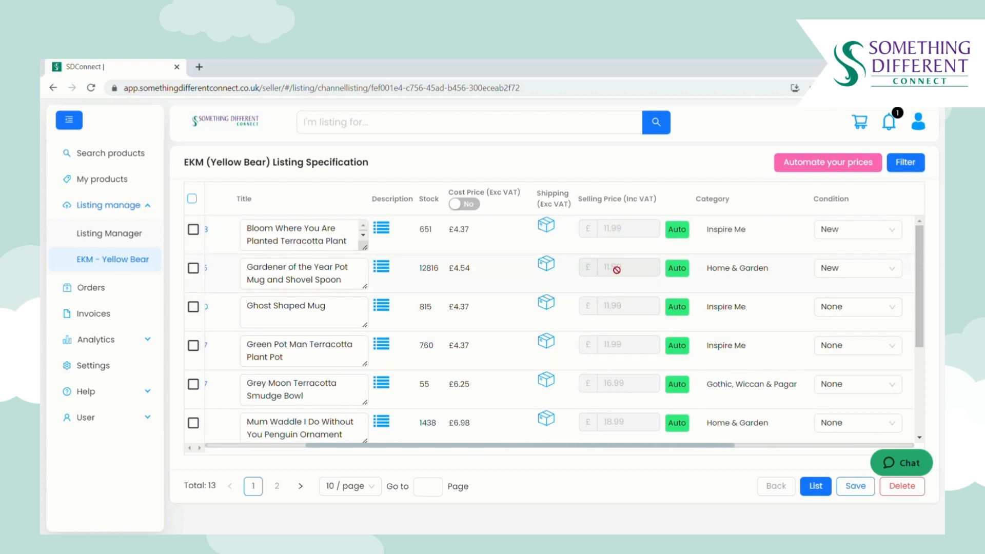
mouse_move(678, 232)
left_click_drag(606, 448, 734, 450)
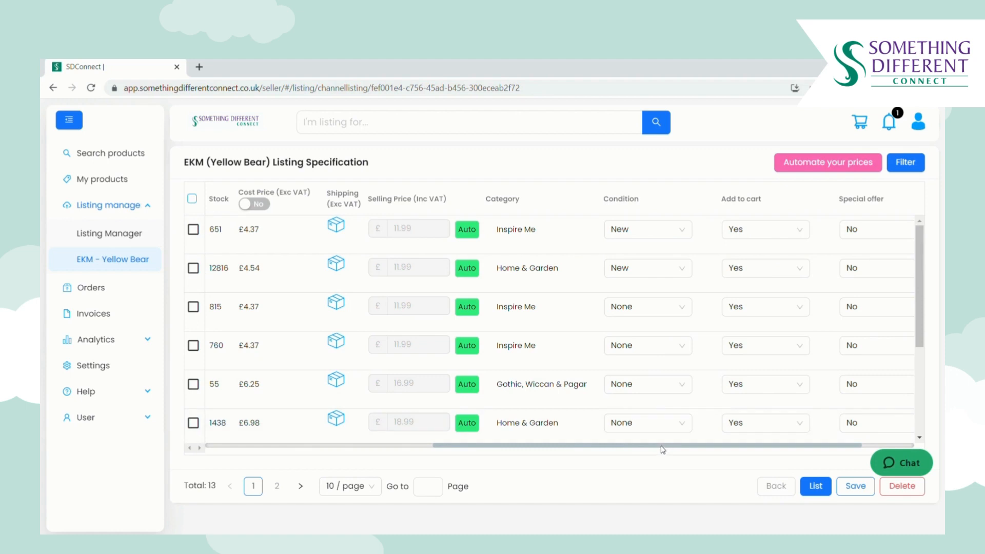
left_click_drag(662, 446, 747, 445)
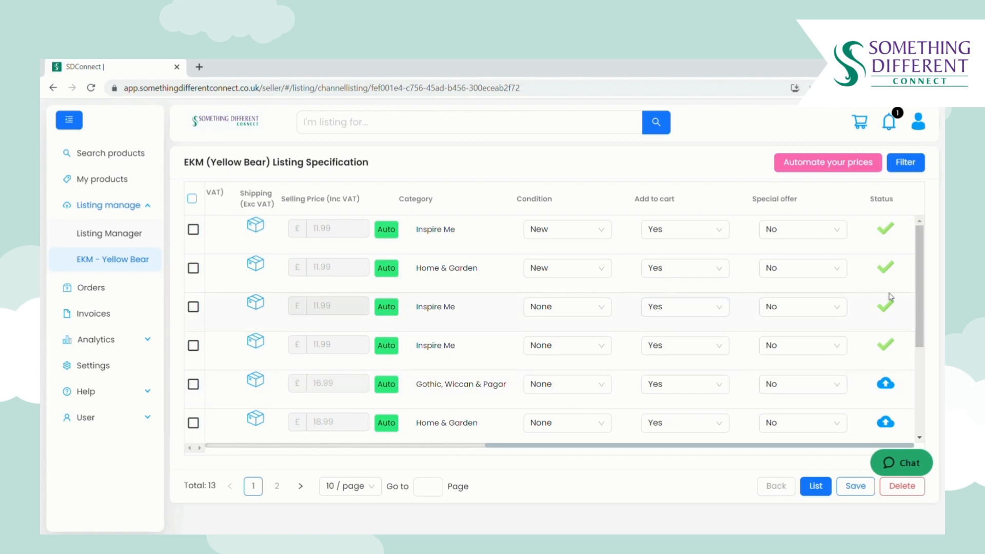
scroll(923, 304, "down", 2)
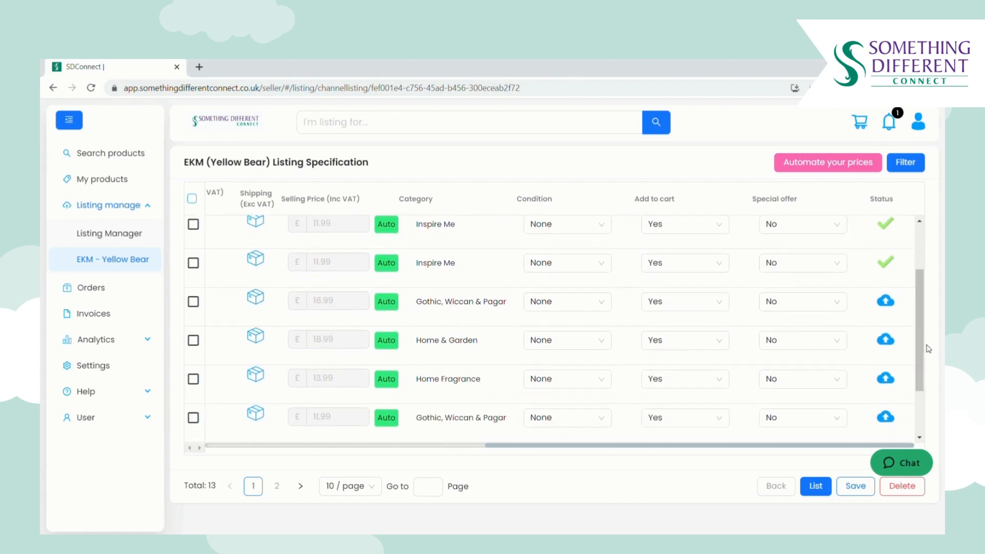
Set the condition to New for the Grey Moon Terracotta Smudge Bowl, the penguin ornament and the Pumpkin Wax Melt Burner.
left_click(583, 308)
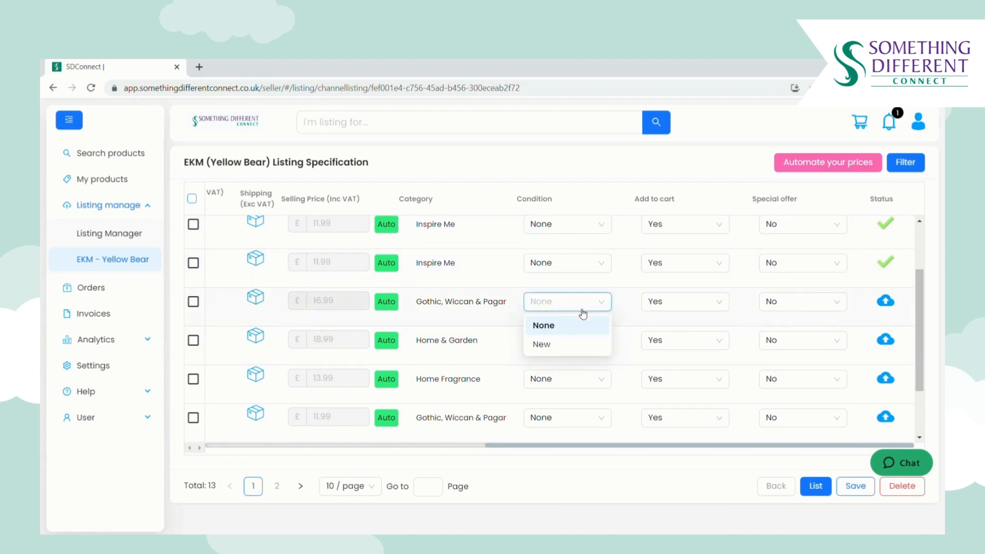
left_click(574, 347)
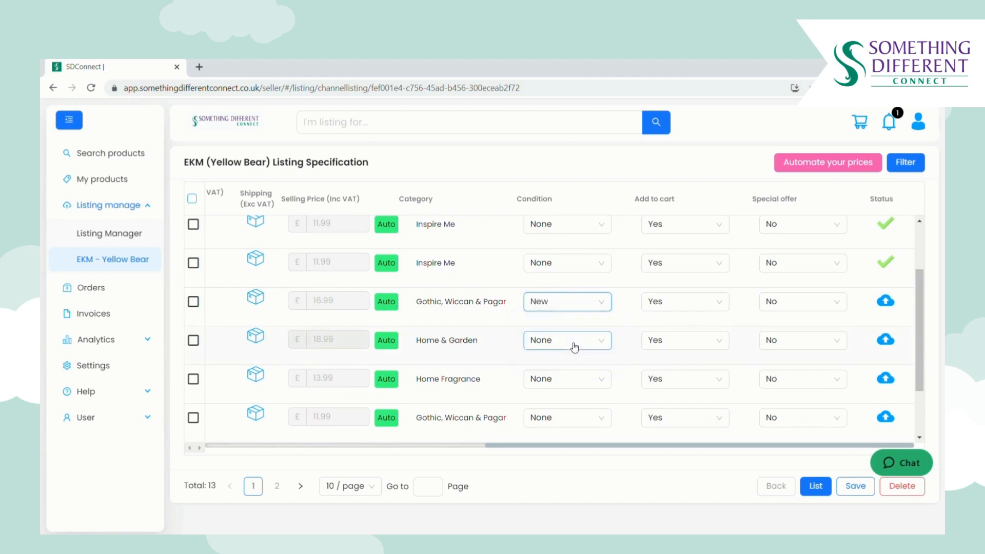
left_click(580, 341)
left_click(577, 387)
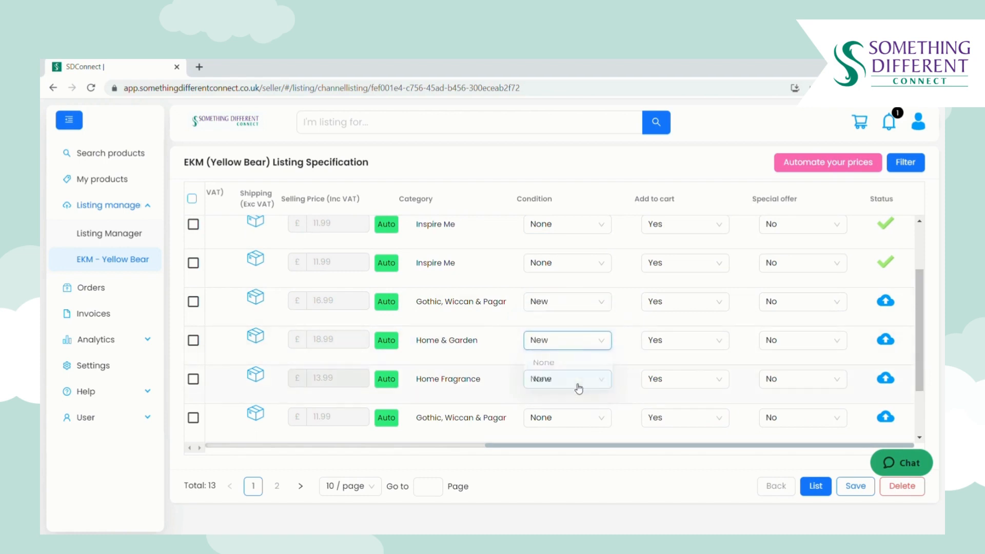
left_click(579, 386)
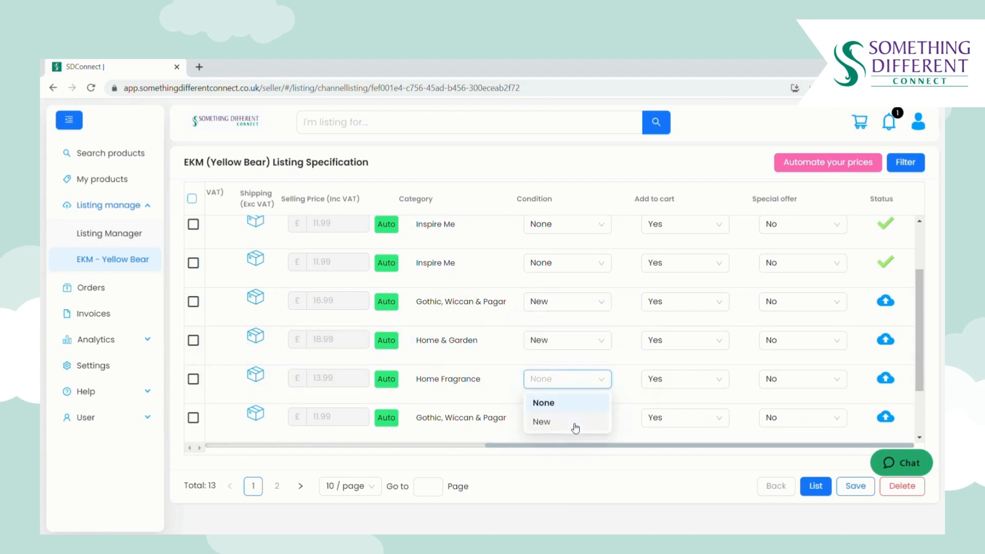
left_click(574, 423)
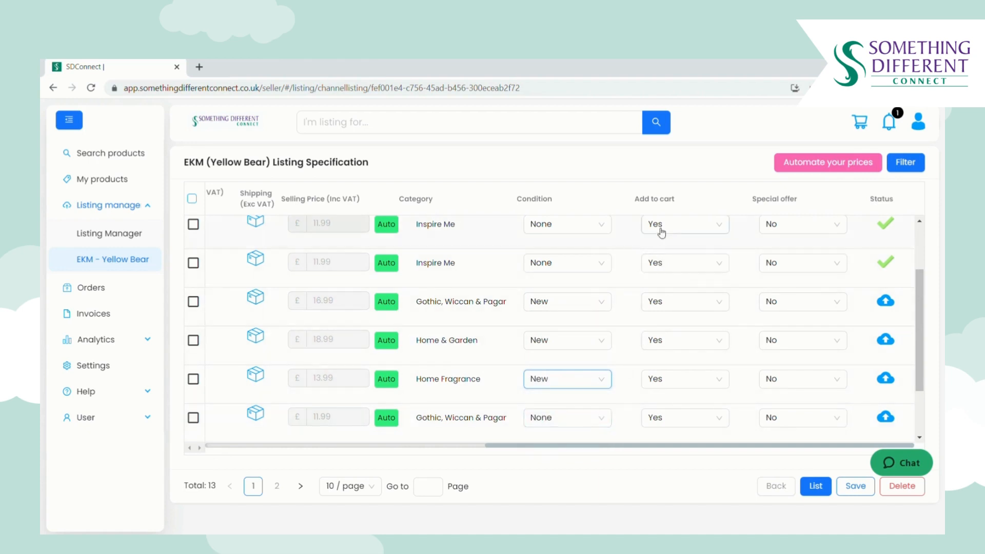
Review the Add to cart and Special offer choices for the Grey Moon Terracotta Smudge Bowl, keeping Yes and No respectively.
left_click(670, 303)
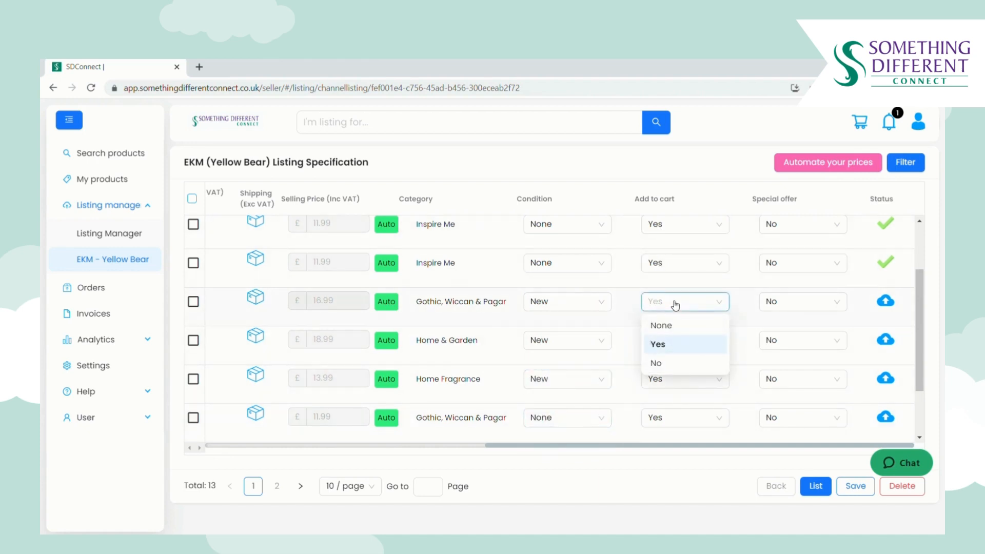
left_click(673, 351)
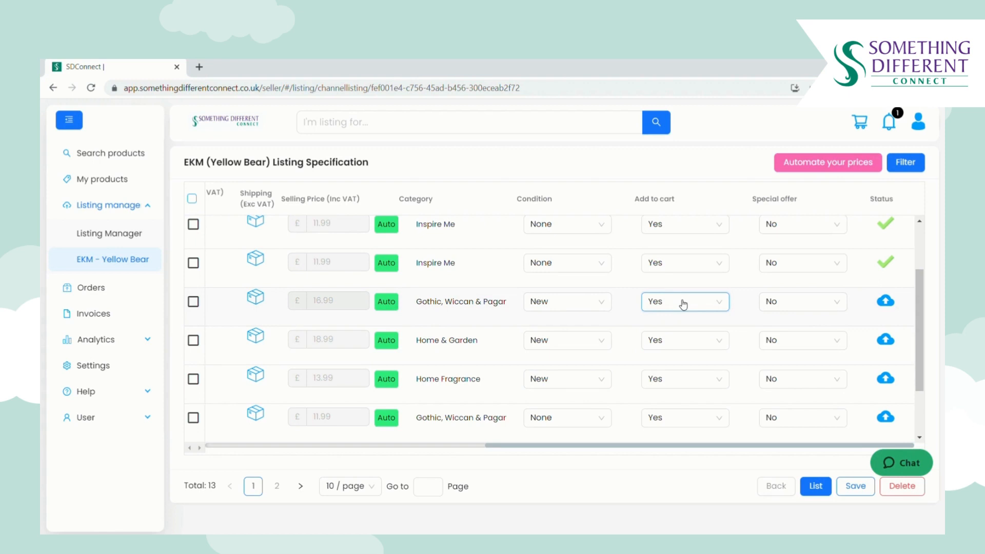
left_click(796, 305)
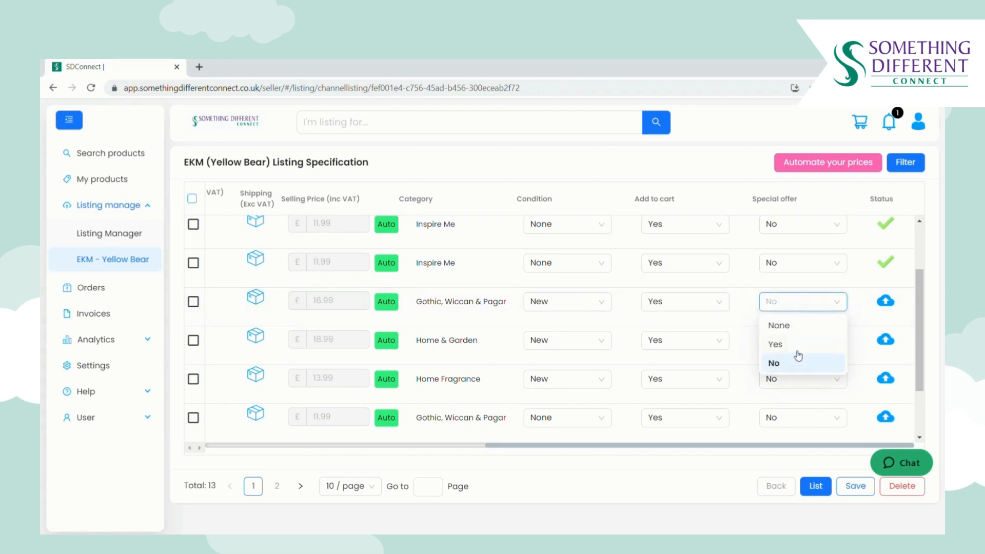
left_click(801, 312)
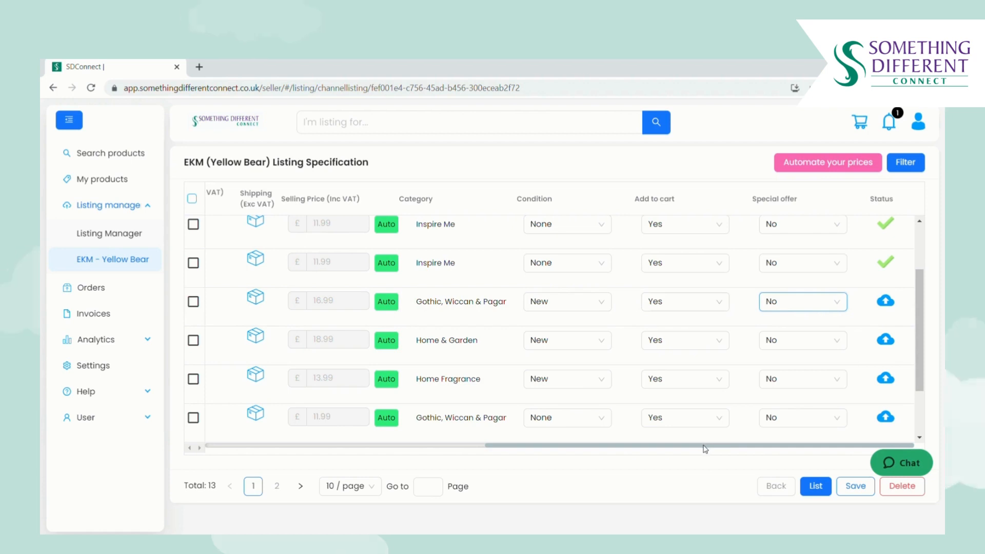
Filter the EKM listings by the Not Listed status.
left_click_drag(704, 449, 377, 429)
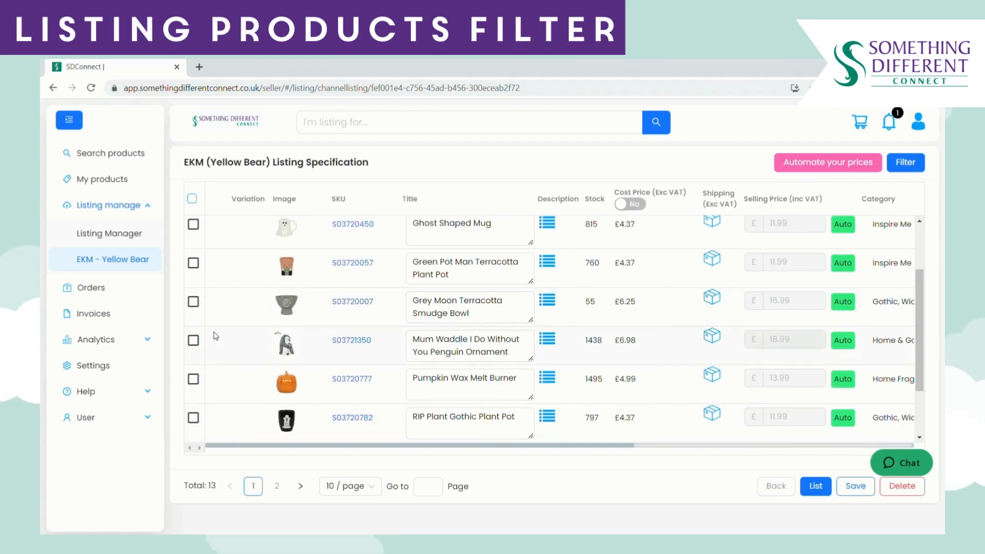
left_click_drag(575, 445, 943, 426)
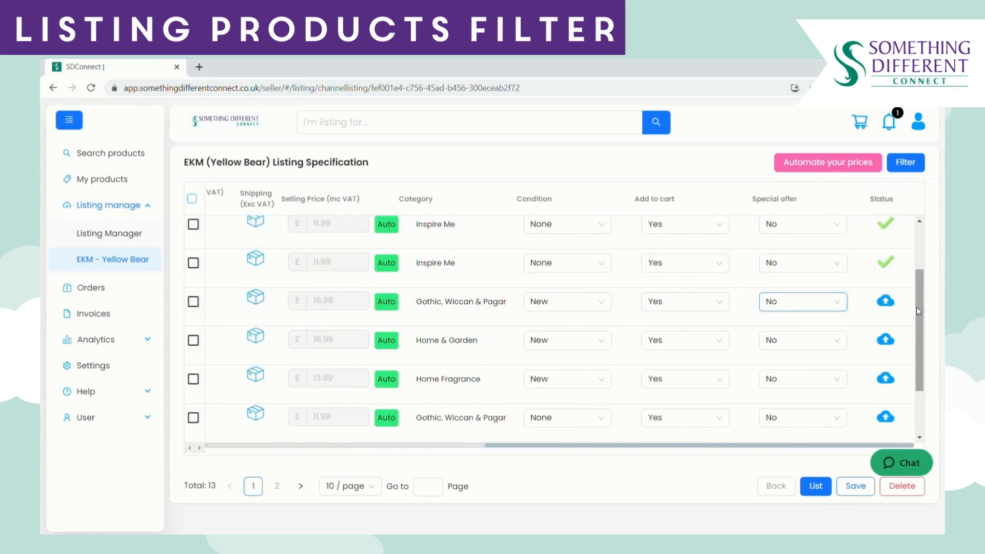
left_click_drag(919, 305, 918, 336)
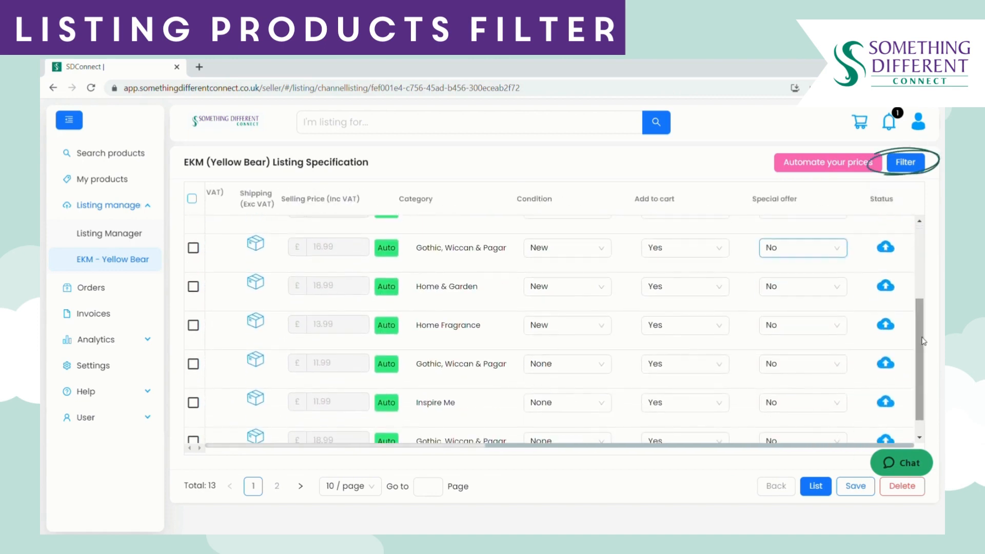
left_click(913, 169)
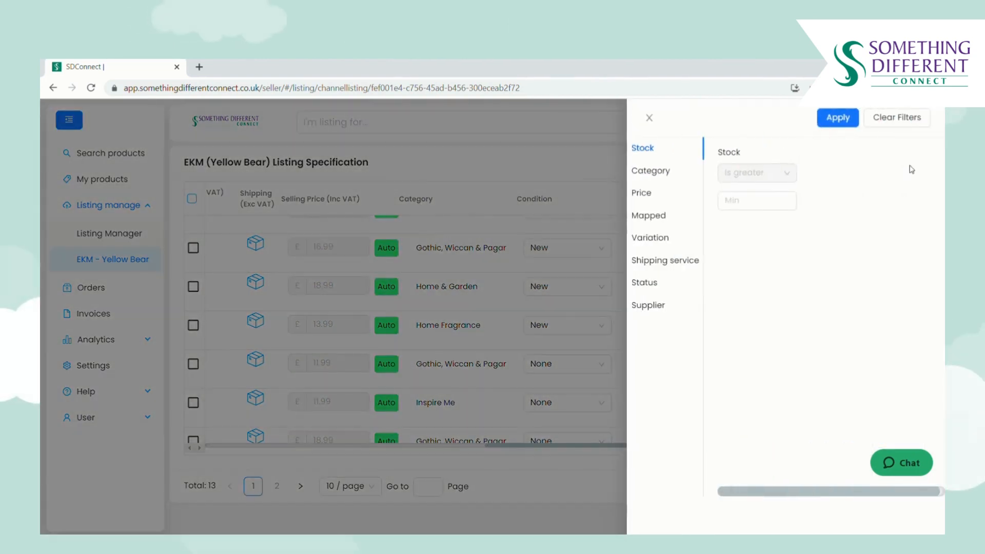
left_click(661, 285)
left_click(777, 179)
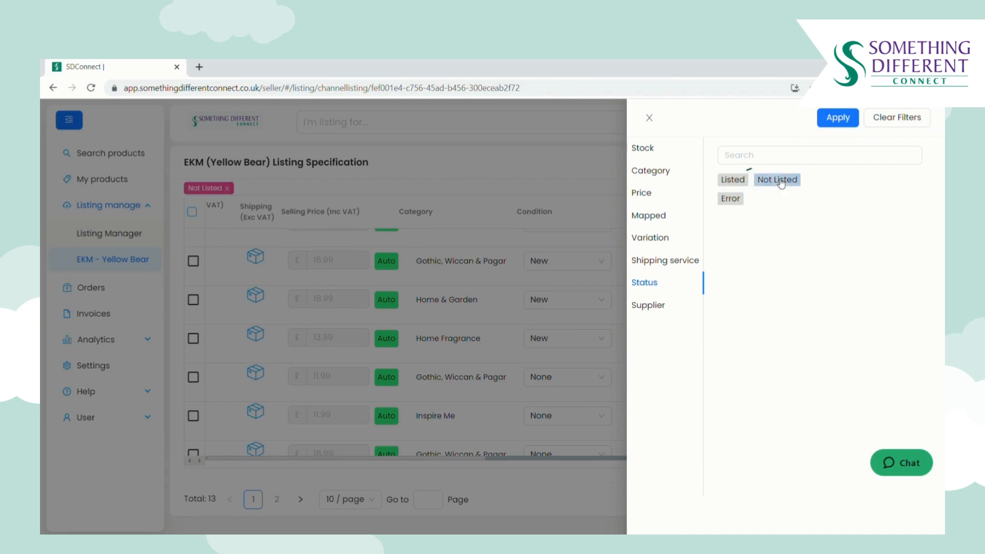
left_click(851, 123)
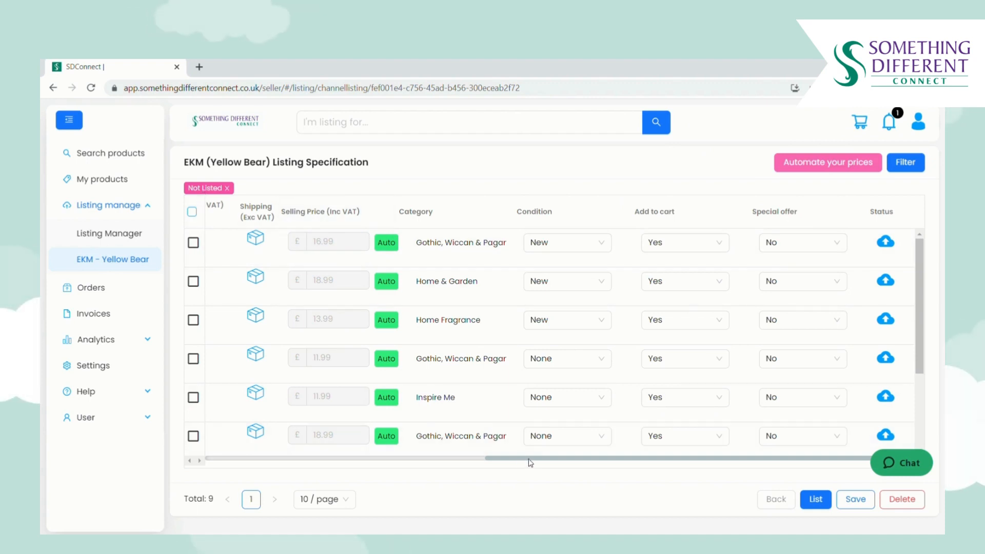
Select the Grey Moon Terracotta Smudge Bowl listing and save its product details.
left_click_drag(522, 459, 240, 472)
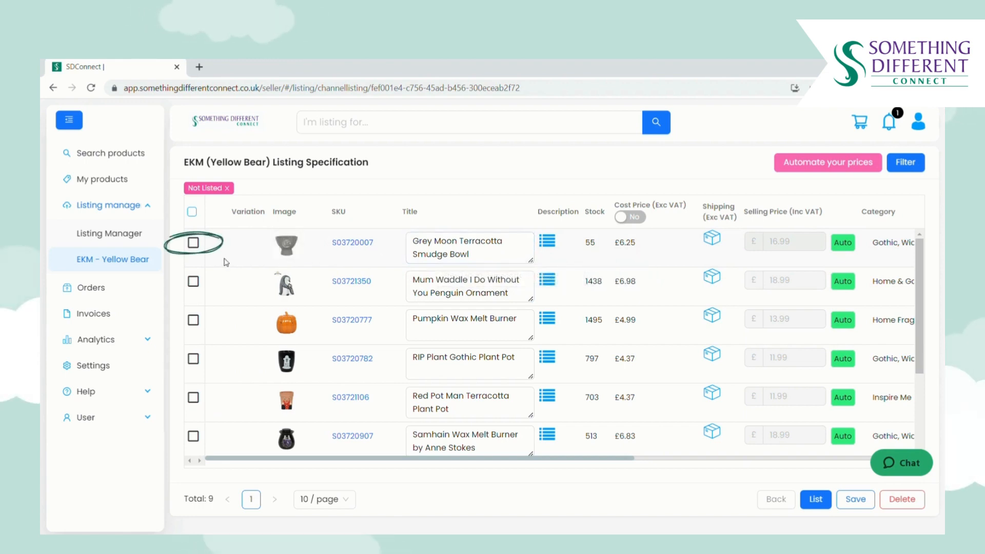
left_click(192, 242)
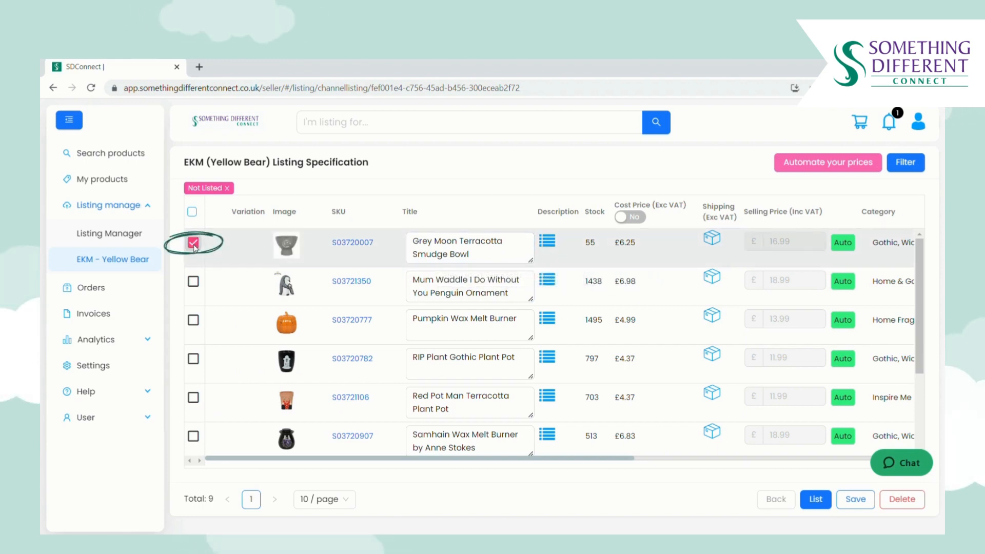
left_click(855, 499)
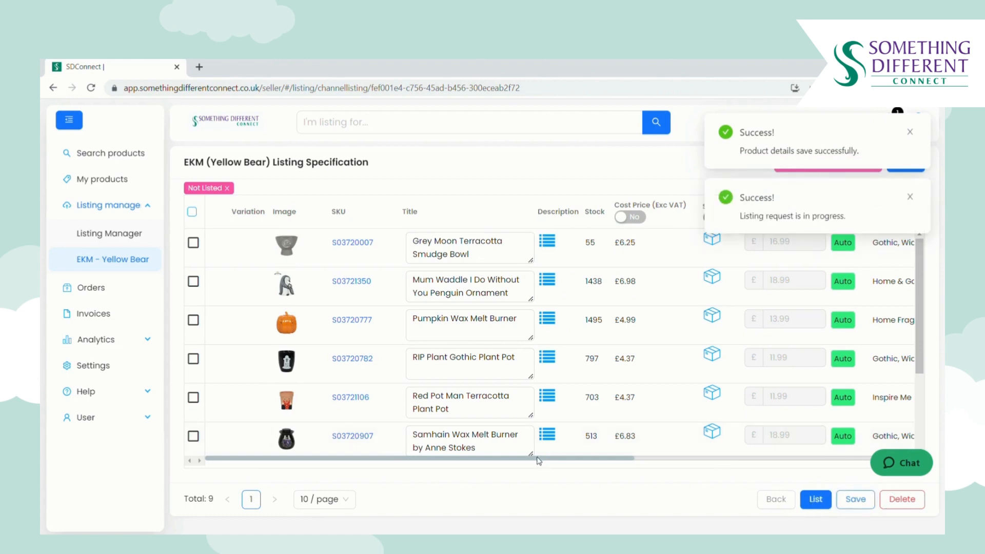
List the Grey Moon Terracotta Smudge Bowl, the Mum Waddle penguin ornament and the Pumpkin Wax Melt Burner on EKM, and check their status.
left_click(192, 242)
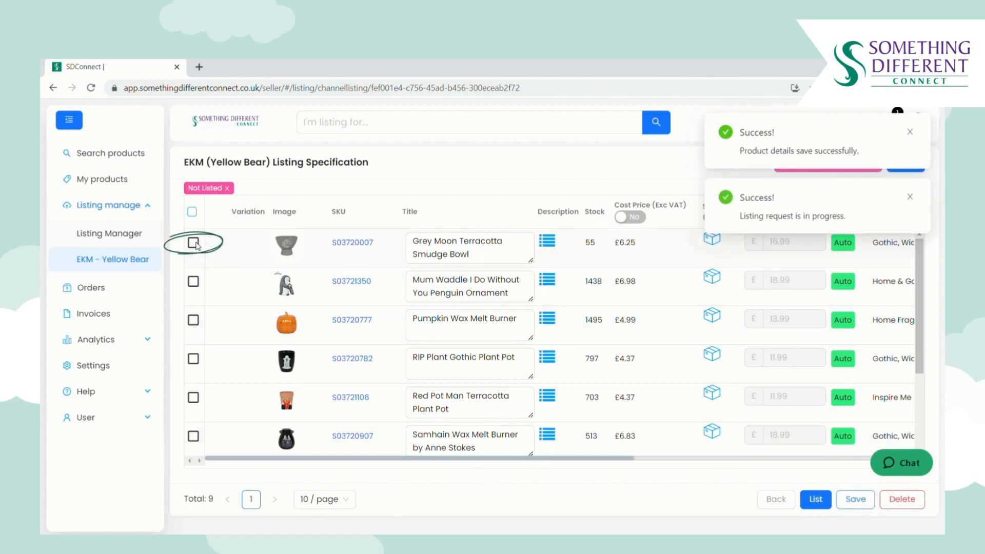
left_click(193, 281)
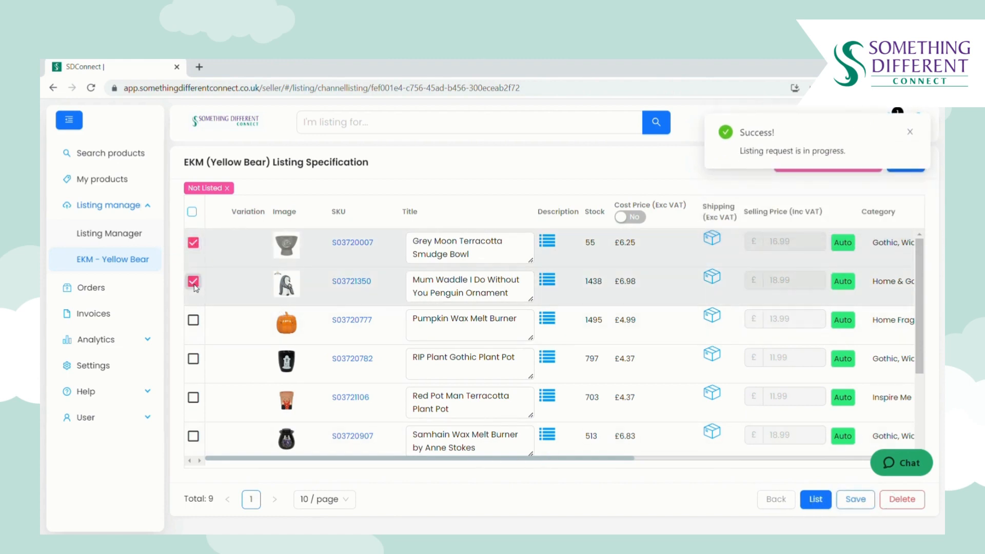
left_click(192, 319)
left_click(816, 498)
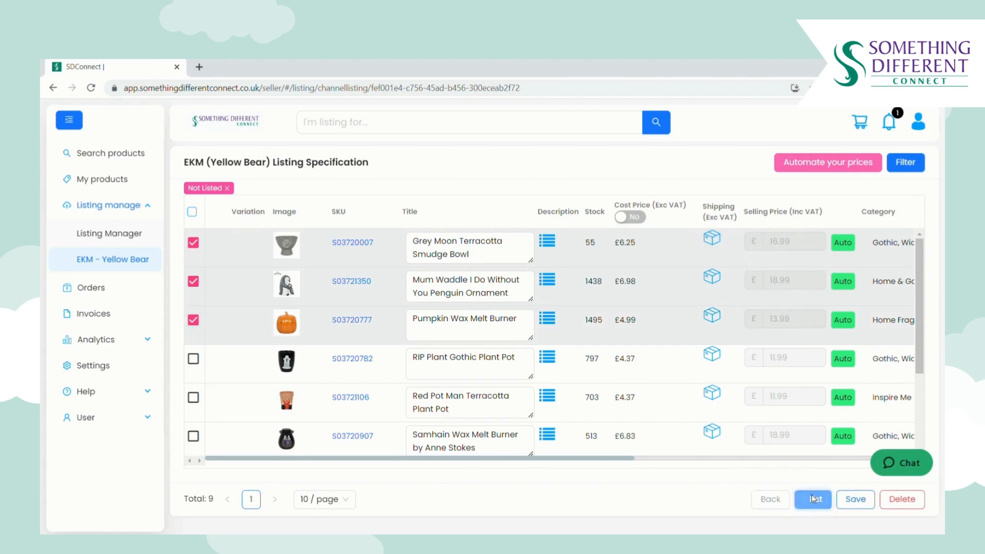
left_click_drag(633, 461, 942, 439)
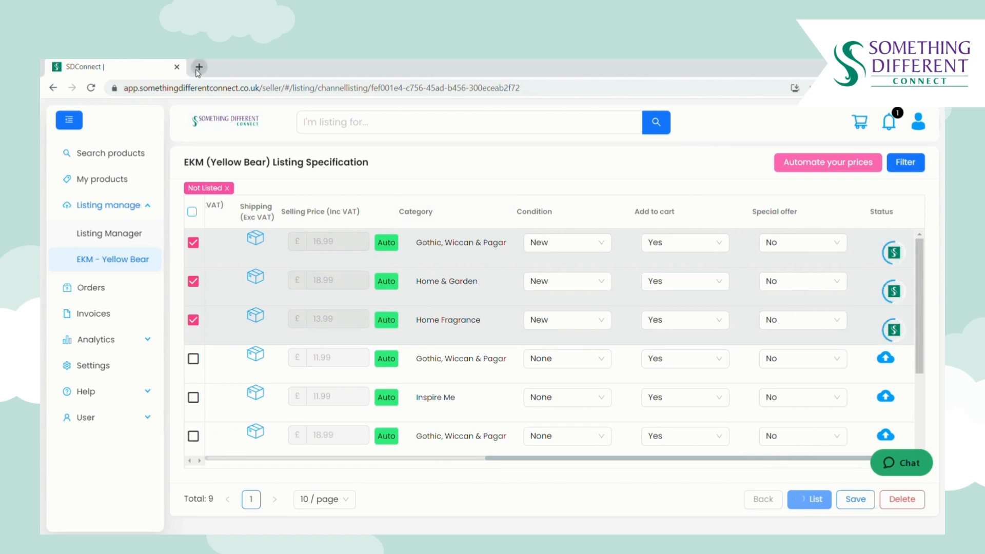
Switch to the EKM store admin in a new tab and look through the Inventory Manager's products for the newly listed items.
left_click(198, 68)
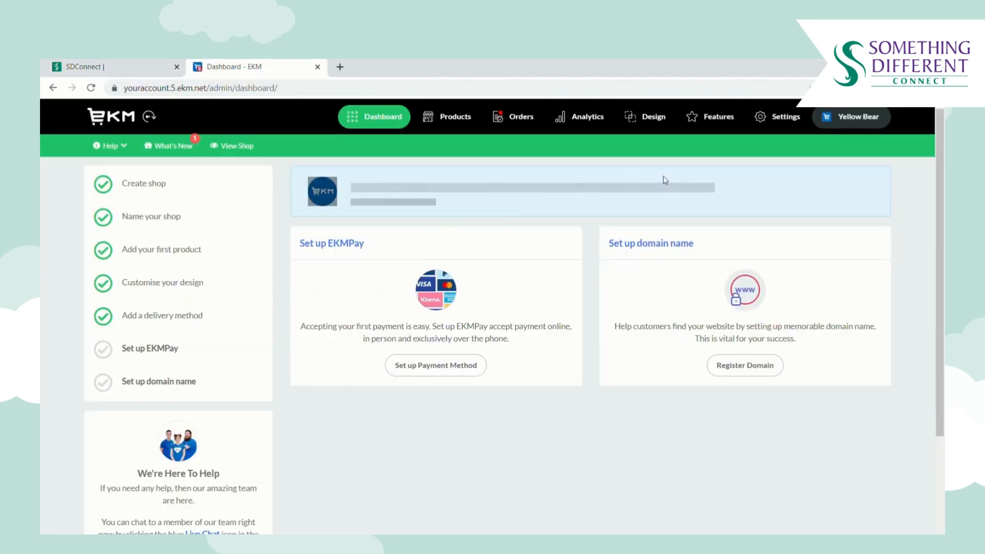
left_click(712, 122)
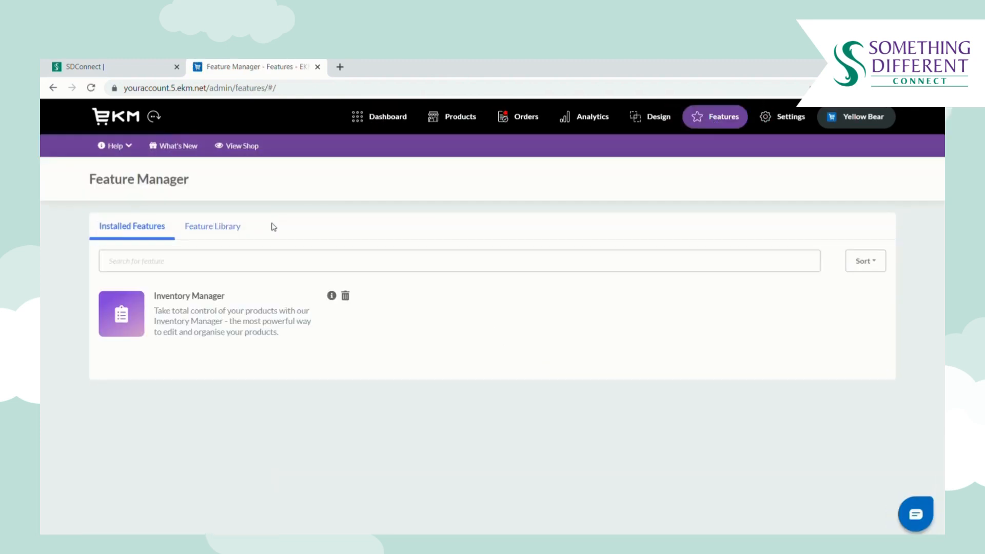
left_click(182, 297)
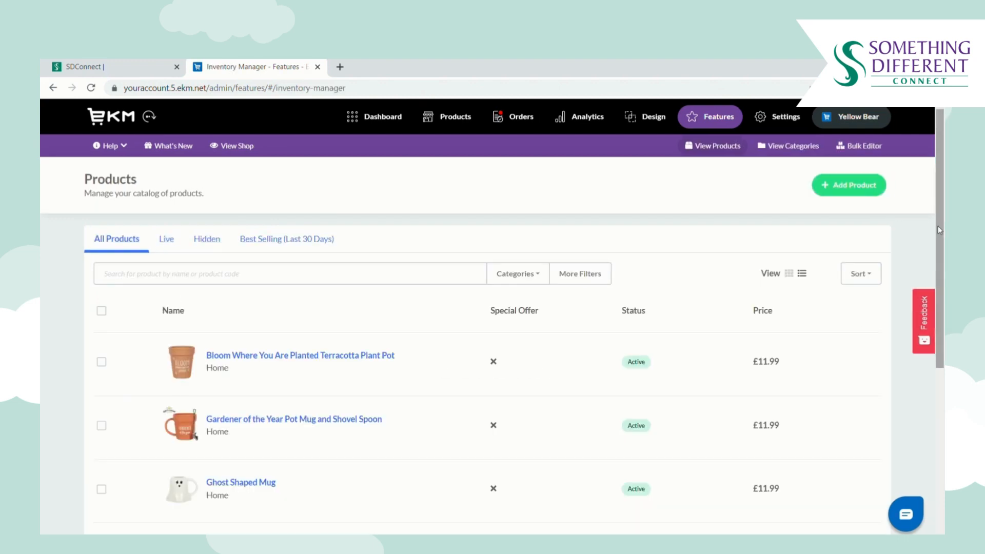
left_click_drag(940, 231, 929, 357)
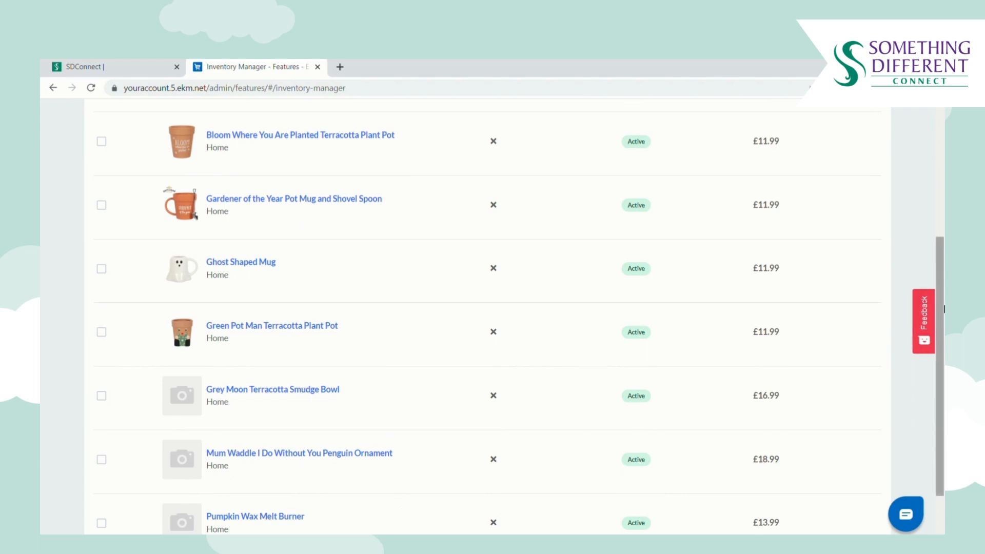
left_click_drag(940, 312, 944, 378)
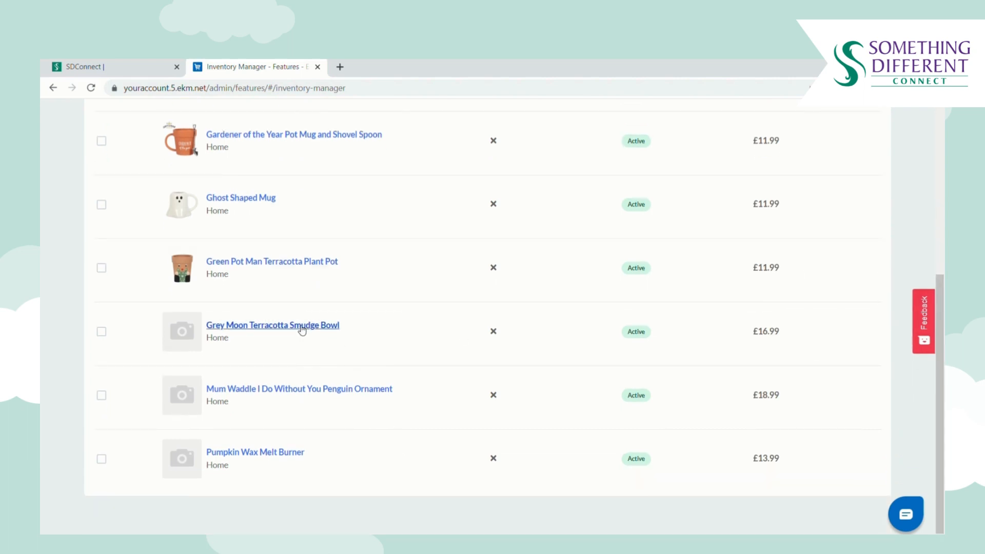
Review the Mum Waddle penguin ornament's basic details, price, variants, images, attributes and options in EKM, and close the product without saving.
left_click(303, 392)
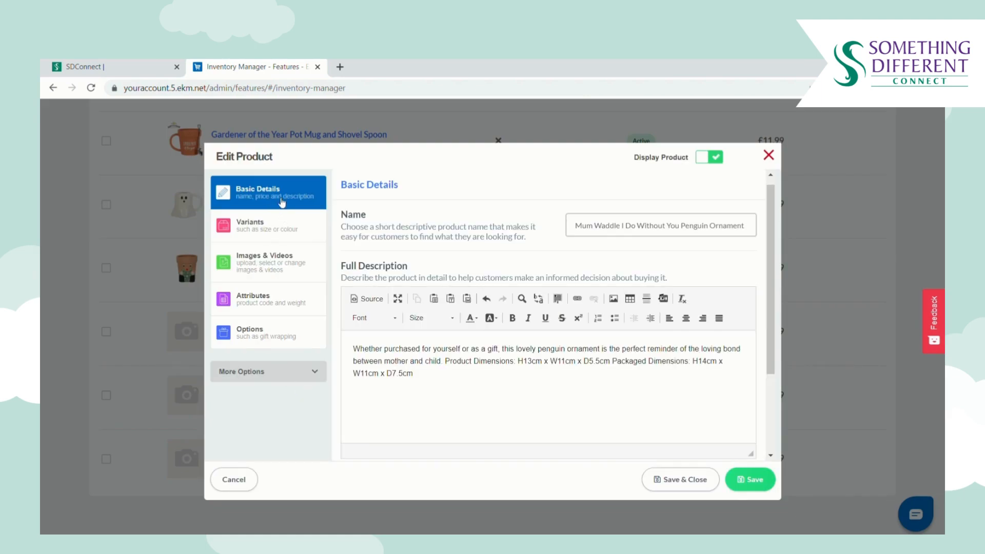
left_click(610, 229)
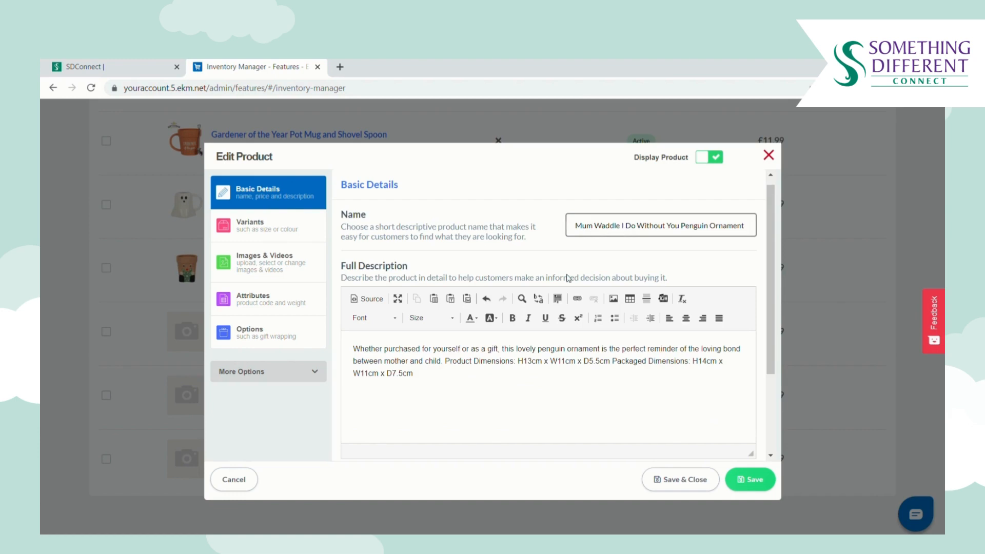
left_click_drag(771, 308, 778, 408)
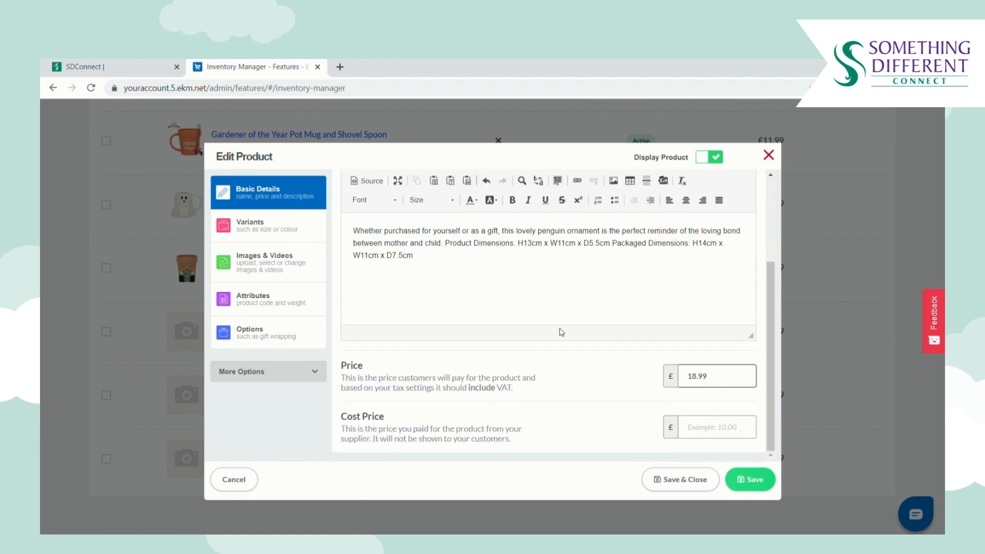
left_click(303, 231)
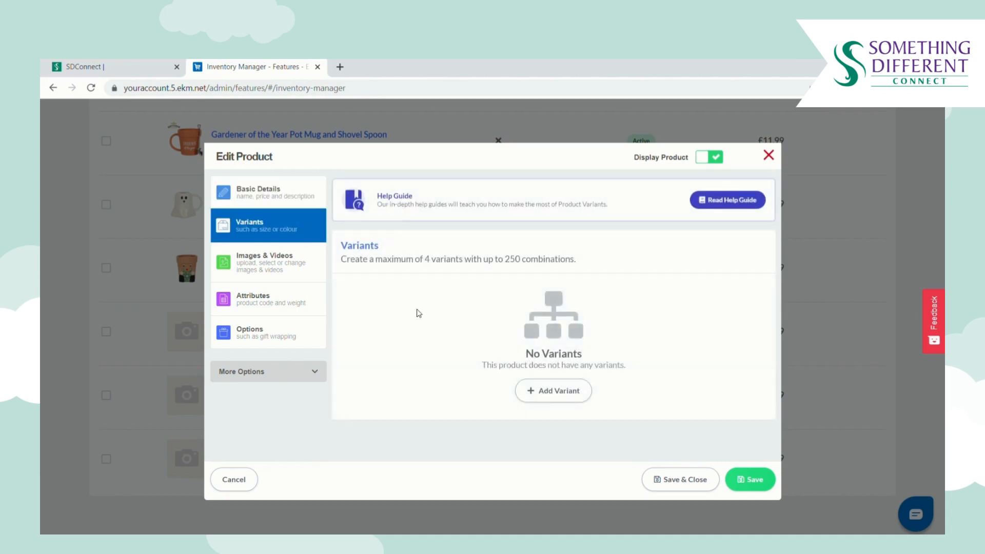
left_click(310, 275)
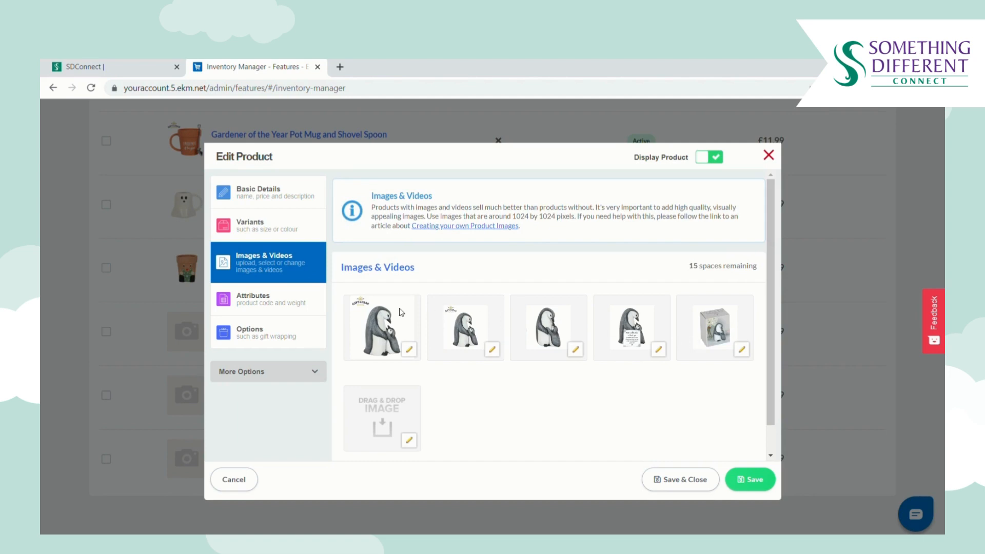
left_click(285, 303)
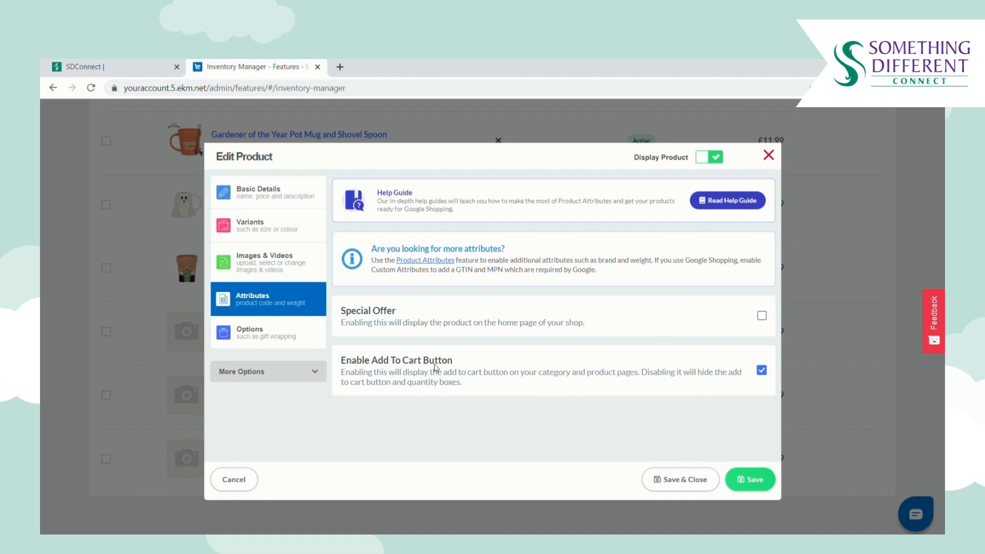
left_click(283, 342)
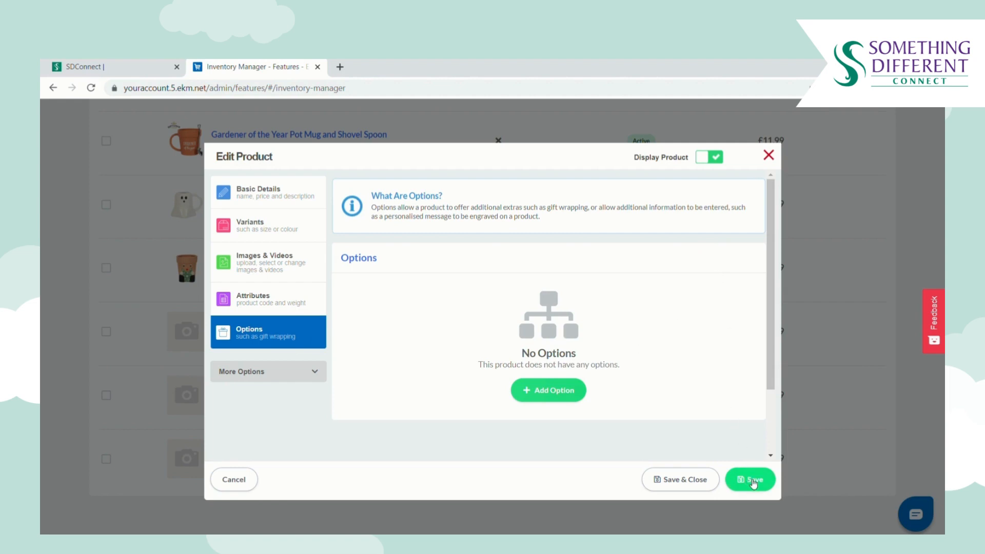
left_click(769, 156)
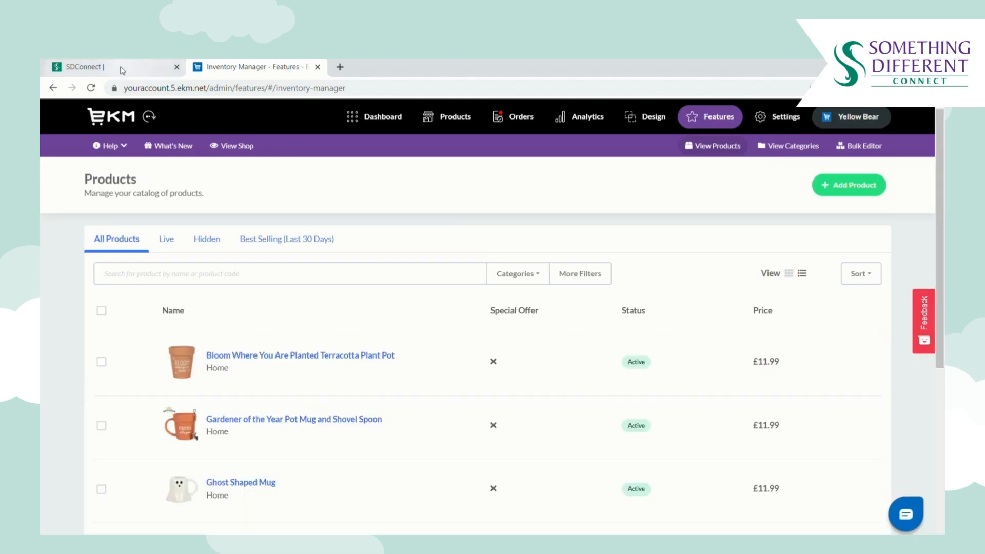
Return to Something Different Connect, select the RIP Plant Gothic Plant Pot listing and save its product details.
left_click(123, 70)
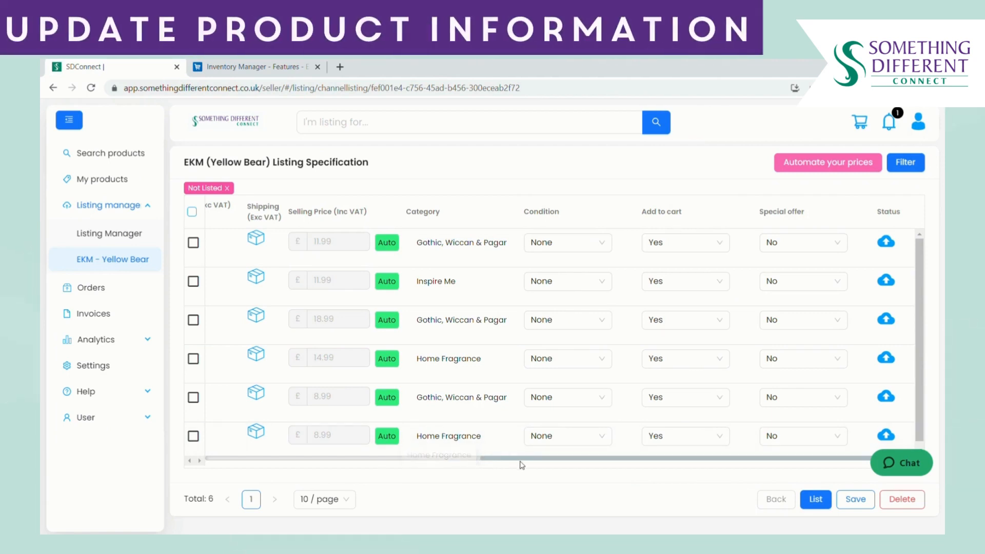
left_click_drag(519, 463, 232, 465)
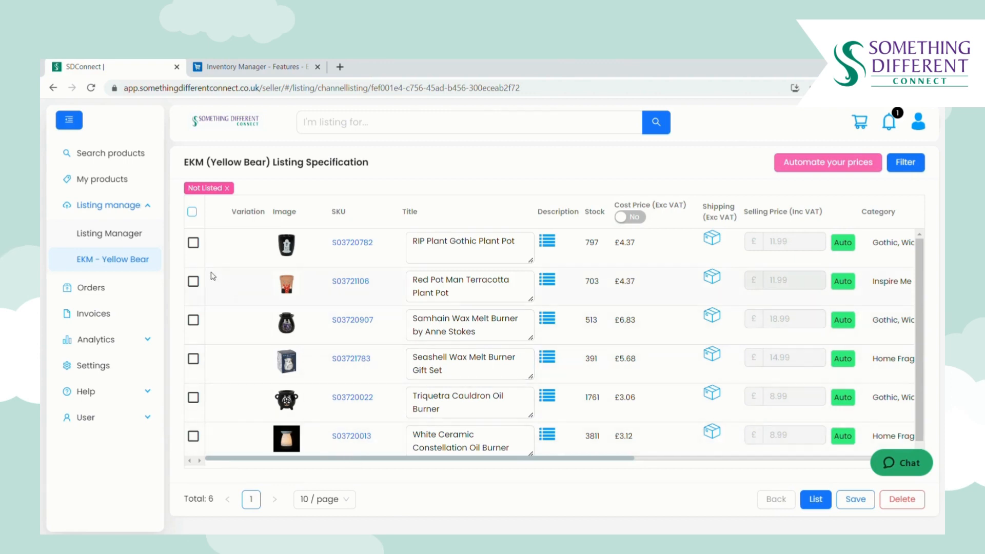
left_click(459, 262)
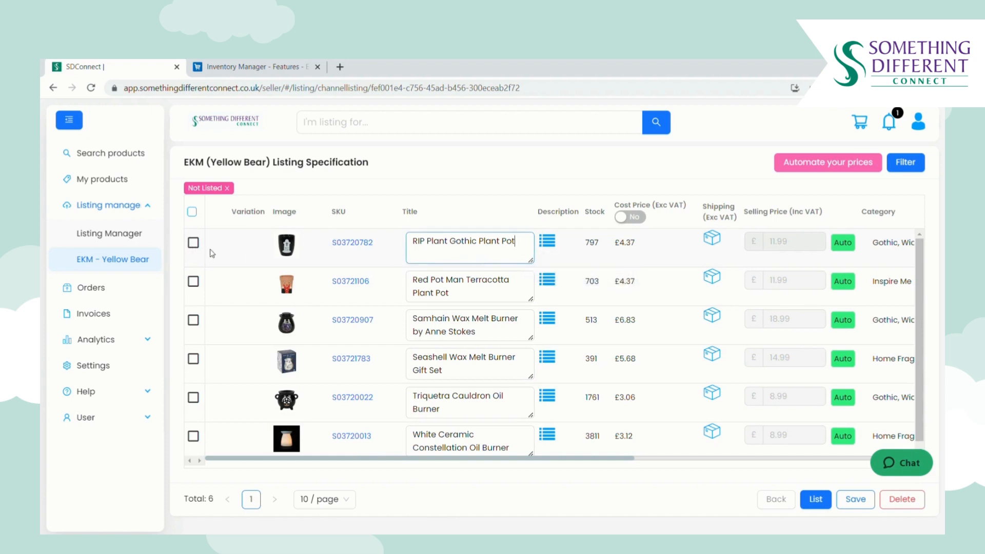
left_click(194, 245)
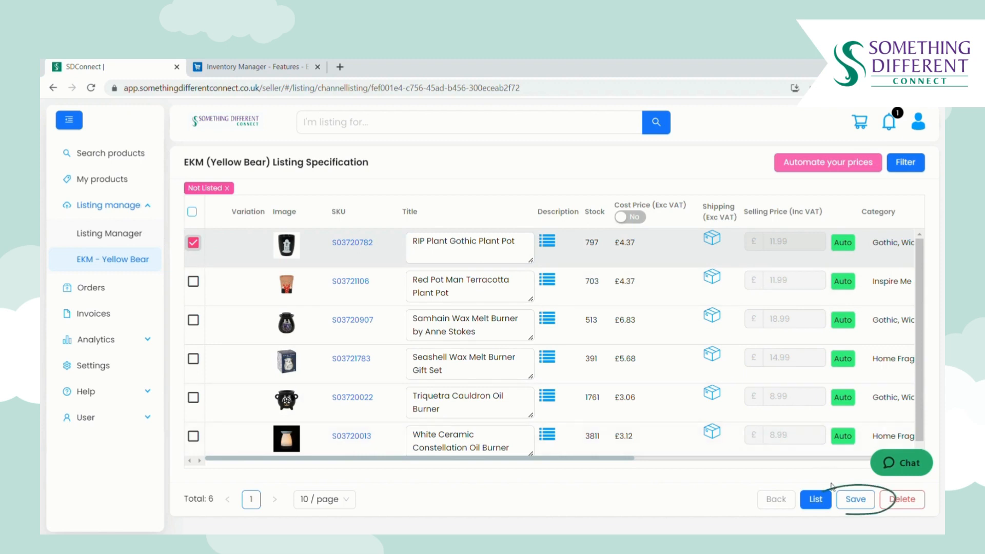
left_click(855, 500)
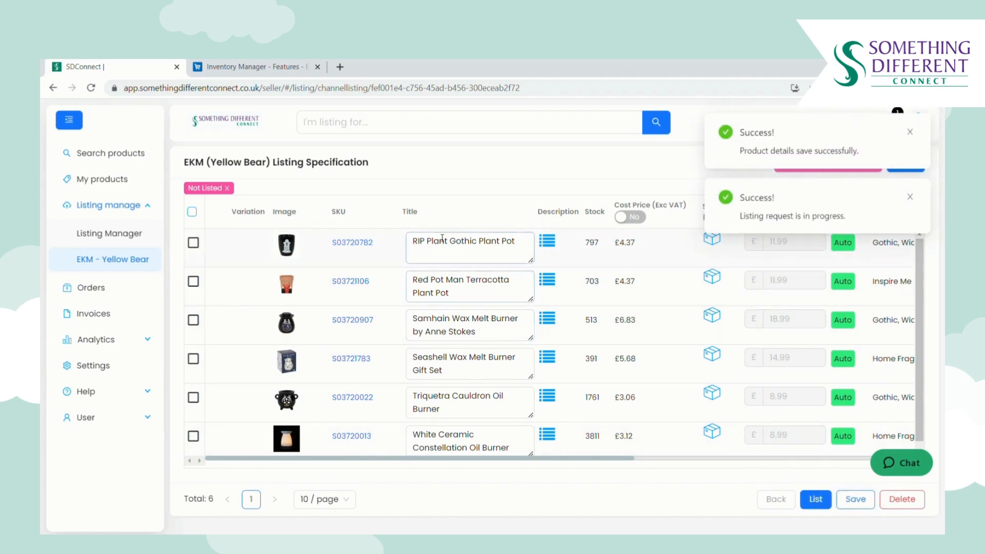
Select the RIP Plant Gothic Plant Pot listing again, check its pricing, category and status columns, and switch to the EKM admin.
left_click(193, 245)
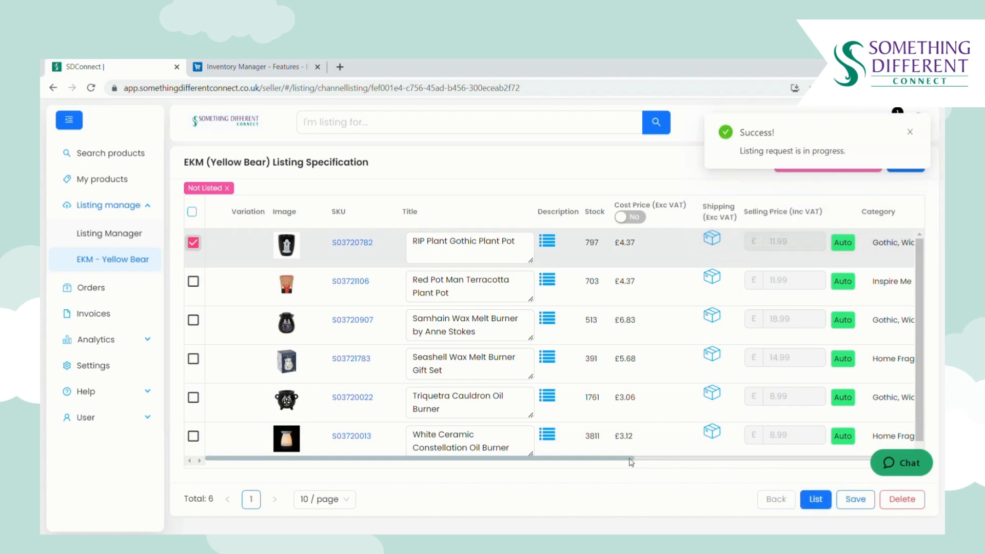
left_click_drag(632, 458, 908, 460)
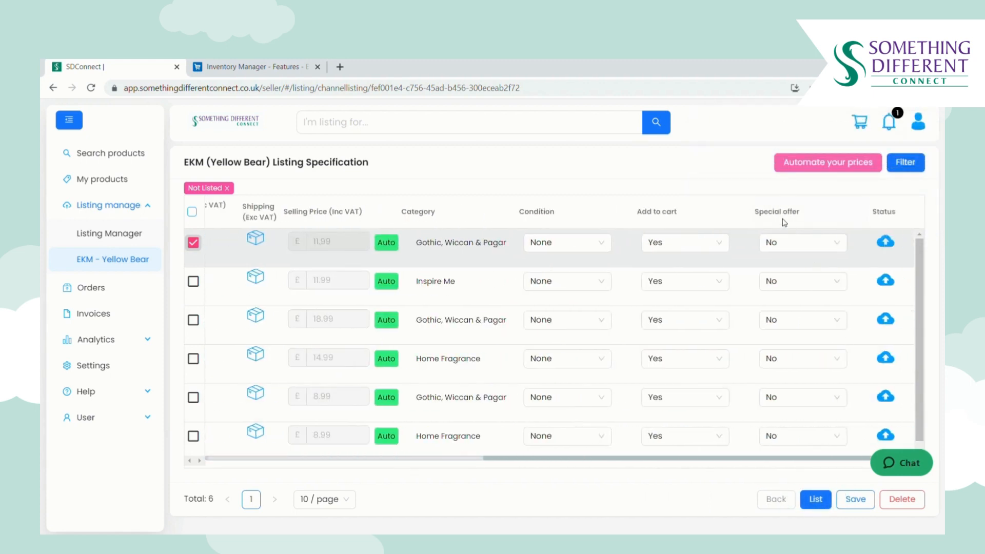
left_click(254, 68)
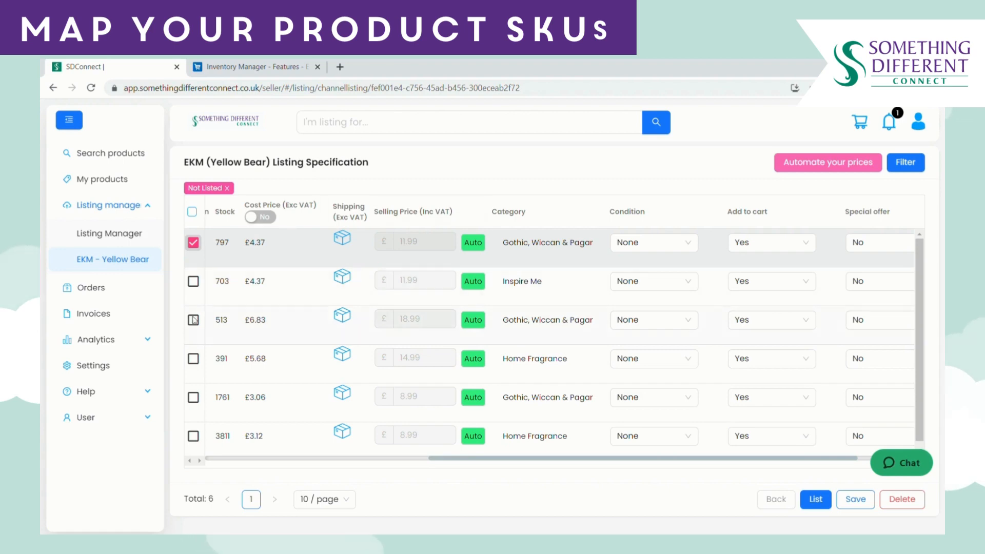
In Something Different Connect, open the settings of the EKM Yellow Bear sales channel integration and run Automap for its SKU mapping.
left_click(124, 372)
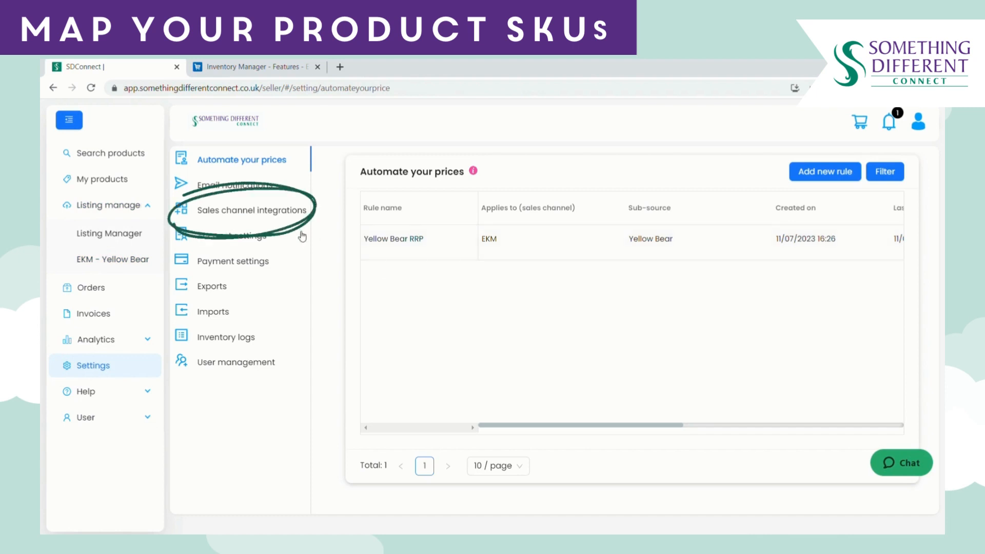
left_click(283, 213)
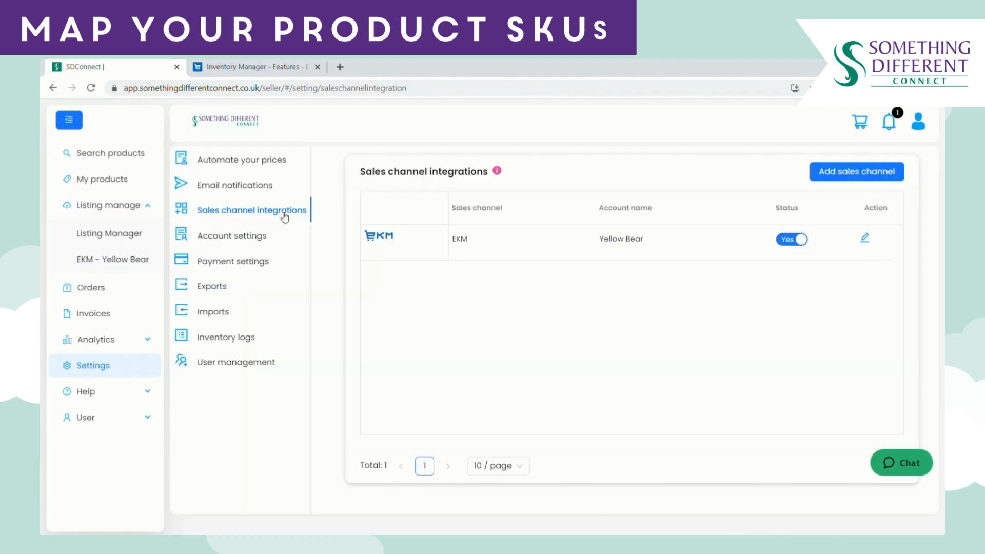
left_click(869, 243)
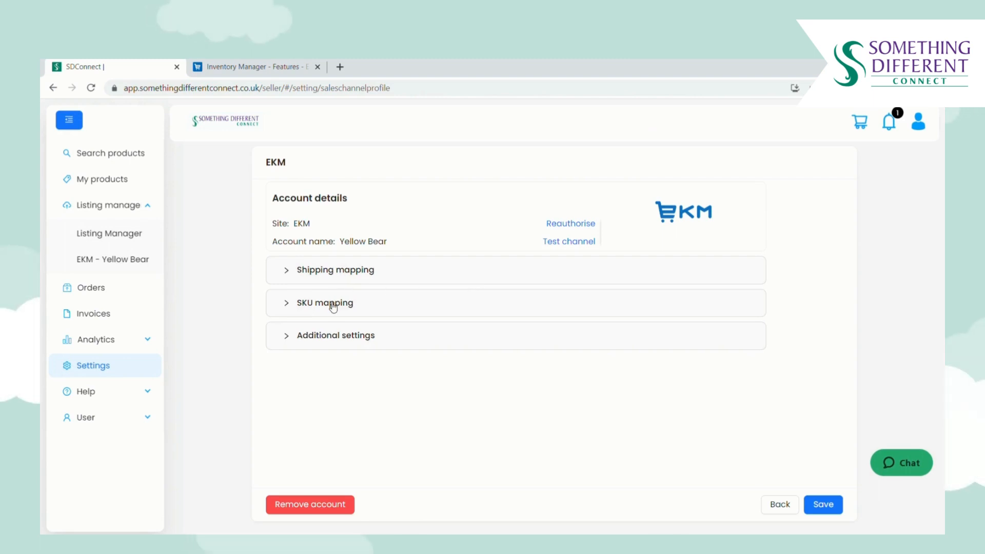
left_click(333, 307)
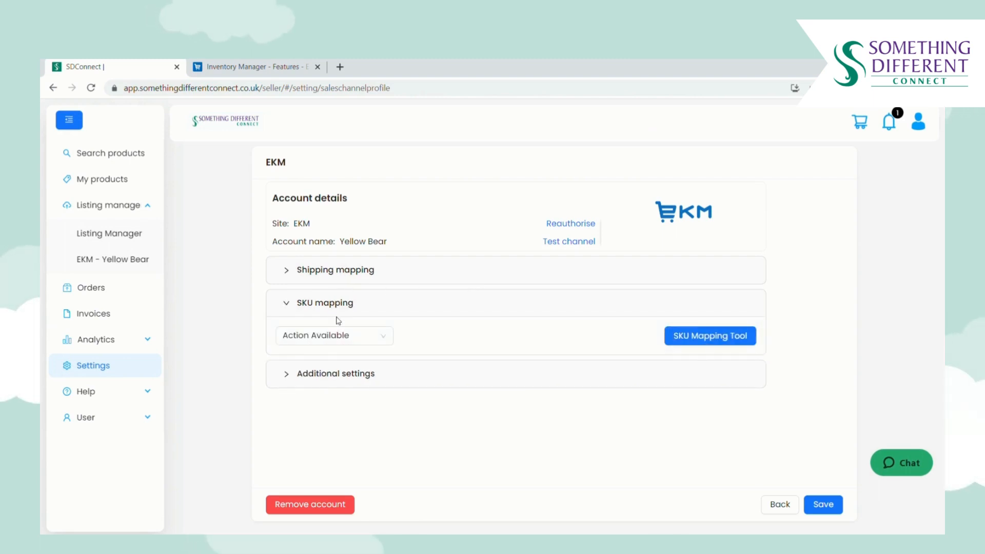
left_click(355, 340)
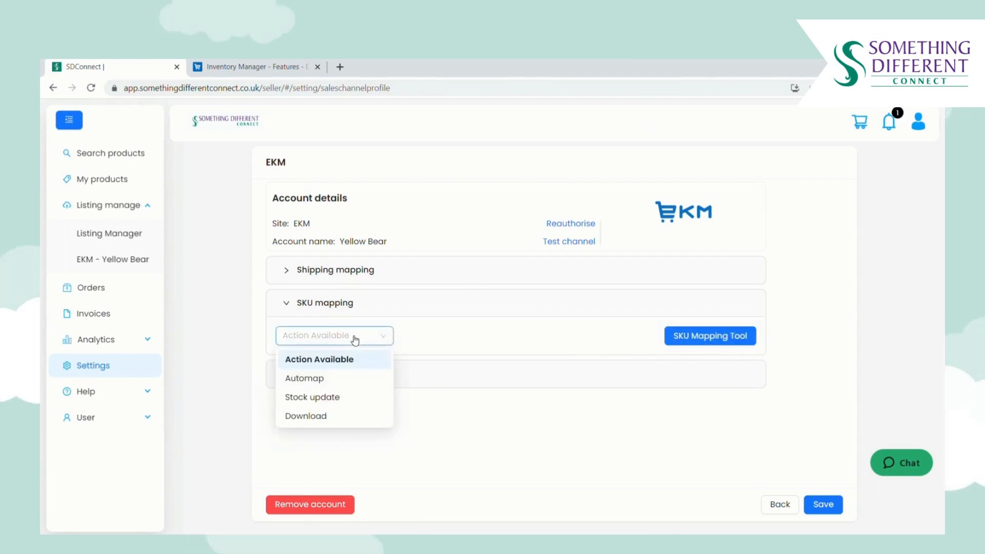
left_click(322, 386)
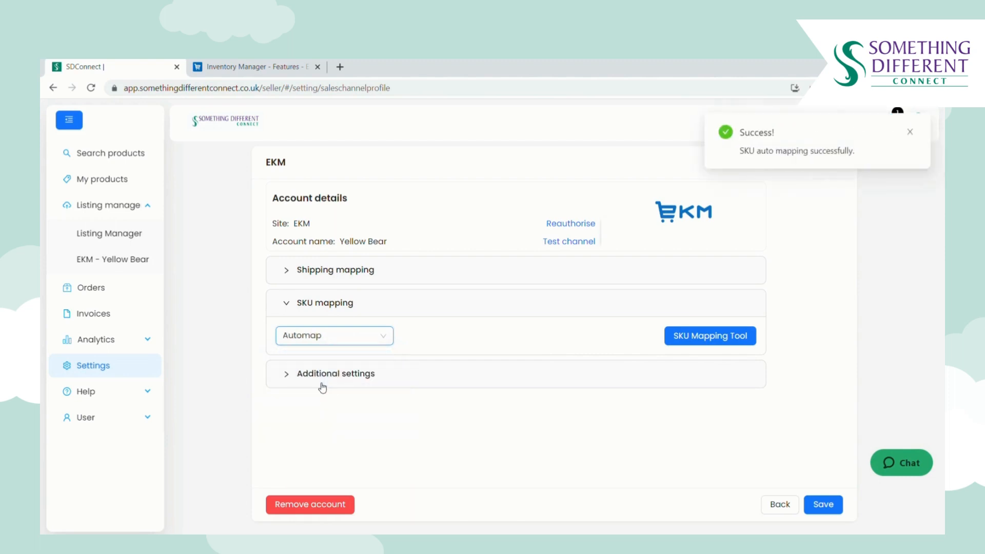
Review supplier and sales channel SKUs in the SKU Mapping Tool, close it and save the EKM channel settings.
left_click(726, 342)
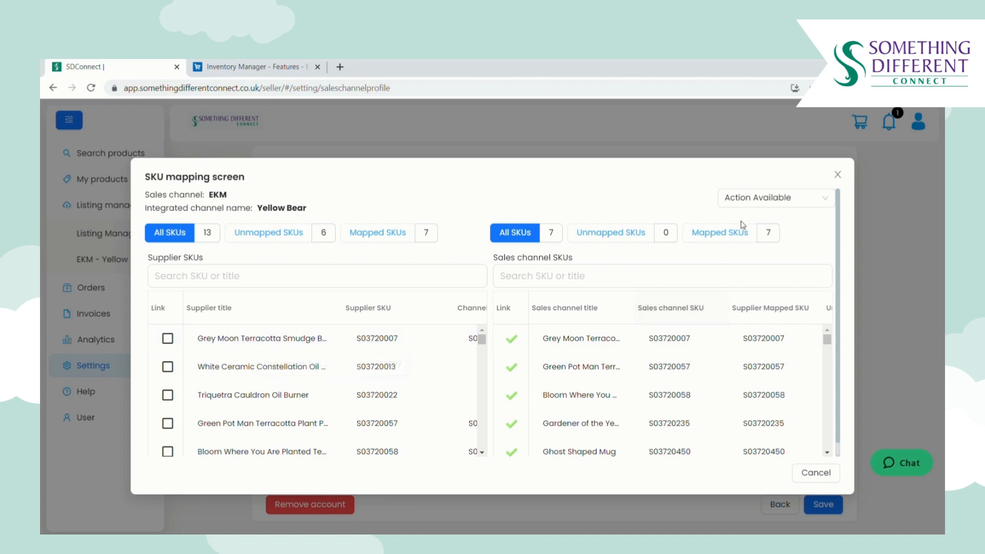
left_click(838, 175)
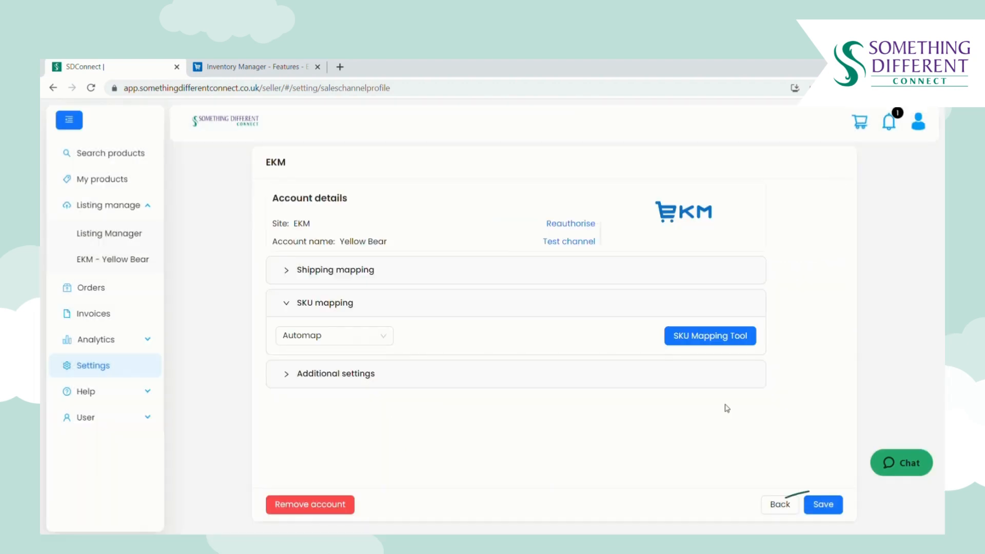
left_click(824, 503)
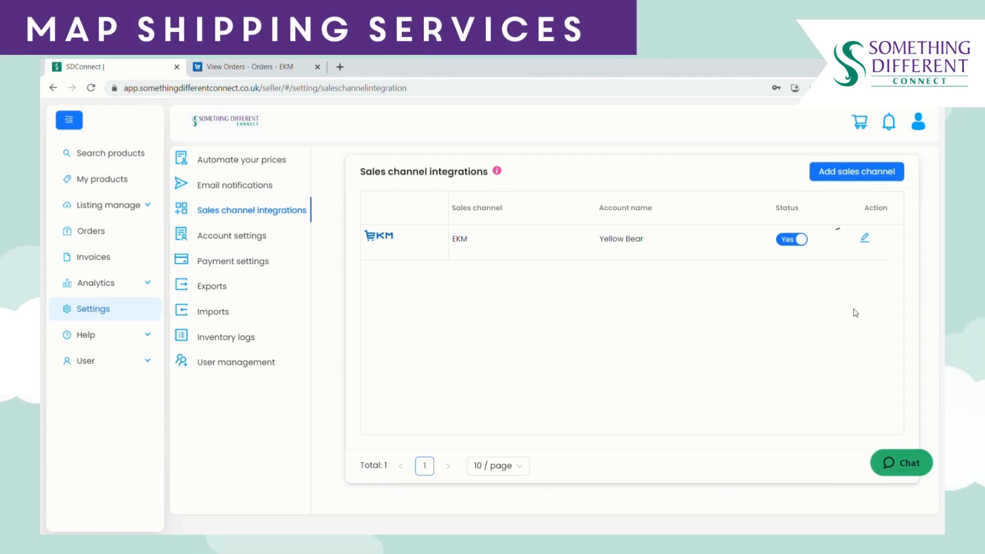
Open the Shipping Mapping Tool for the EKM Yellow Bear integration and look at the available sales channel shipping services.
left_click(865, 246)
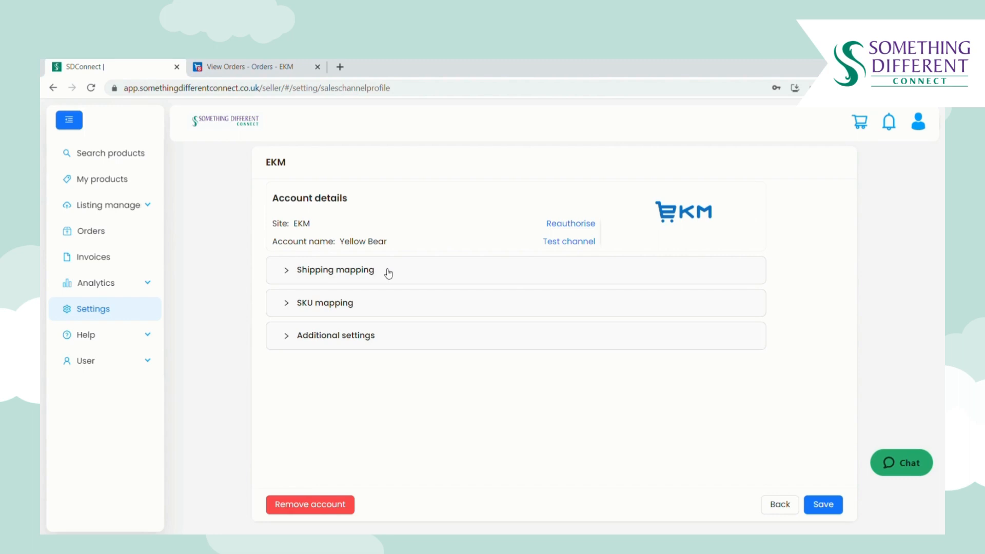
left_click(334, 274)
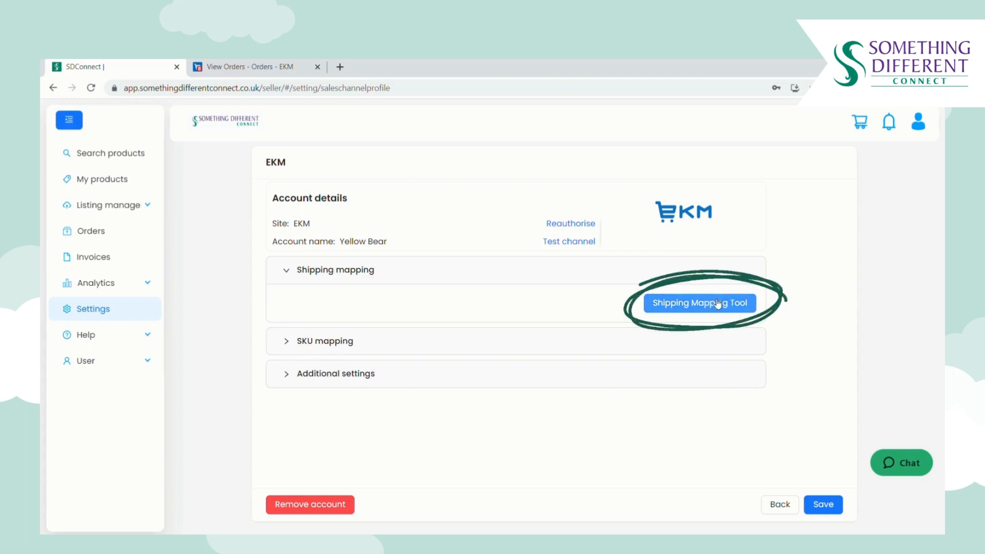
left_click(696, 307)
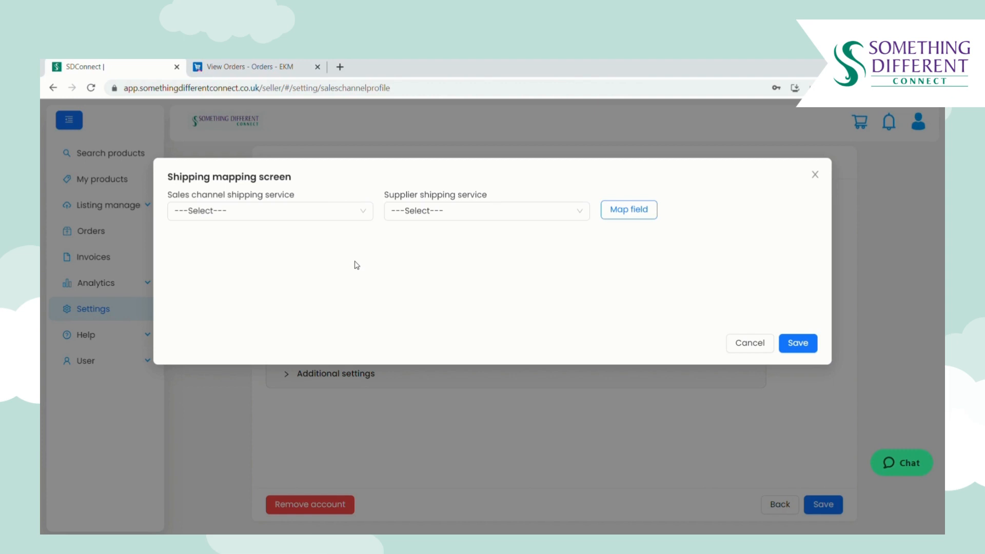
left_click(301, 220)
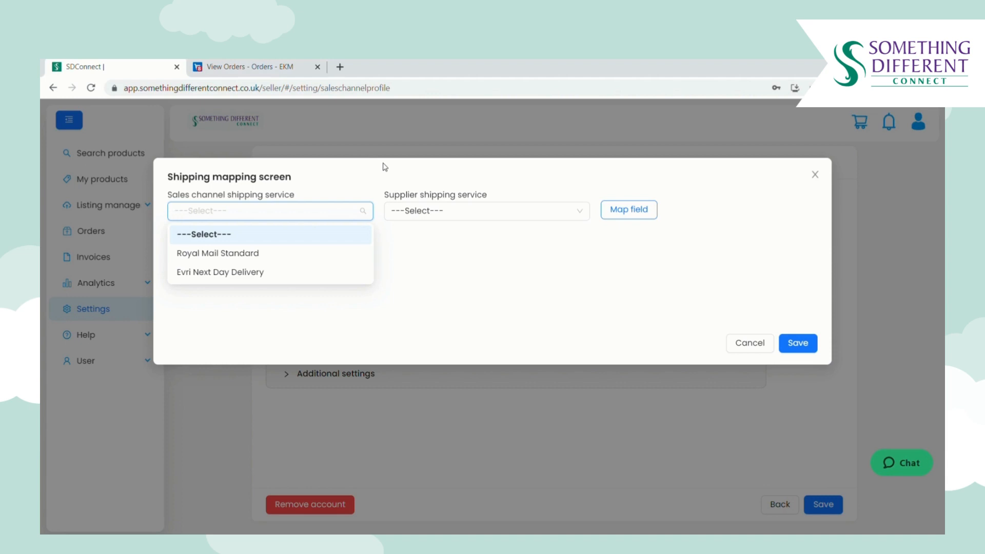
Leave the shipping mapping and check the error details of the first queued EKM order in the orders list.
left_click(123, 235)
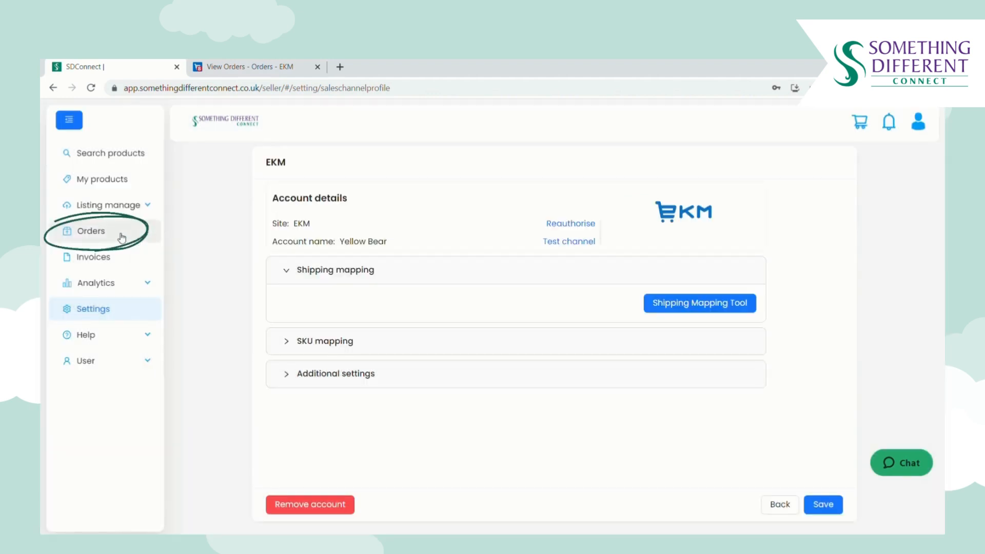
left_click(115, 236)
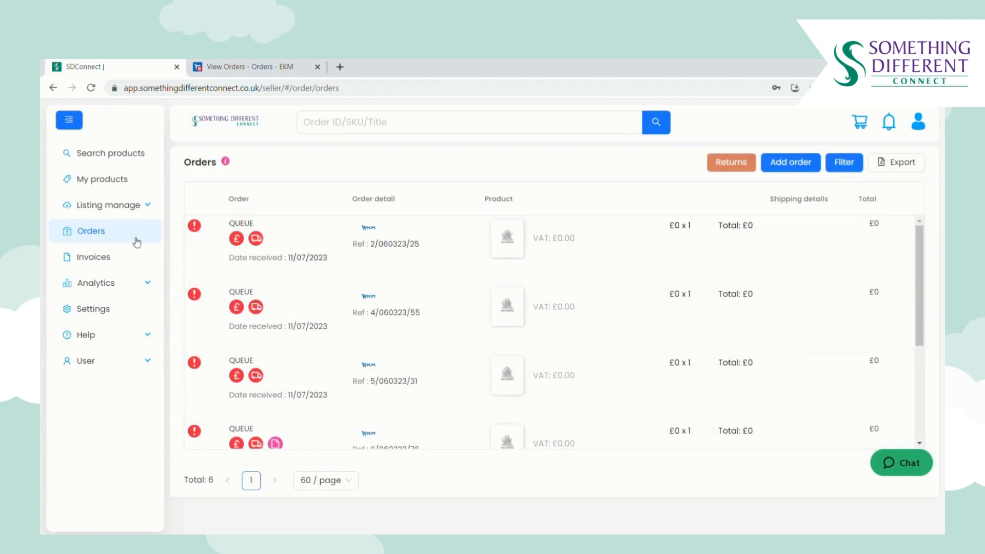
mouse_move(196, 228)
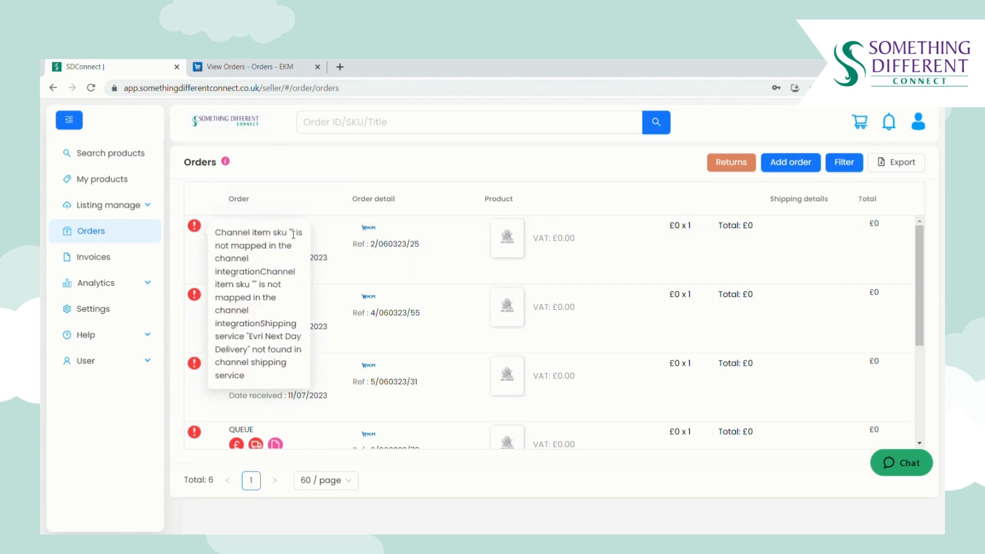
In the EKM Yellow Bear integration's shipping mapping, map Evri Next Day Delivery to Expedited Tracked (1 to 2 days) and save the settings.
left_click(129, 315)
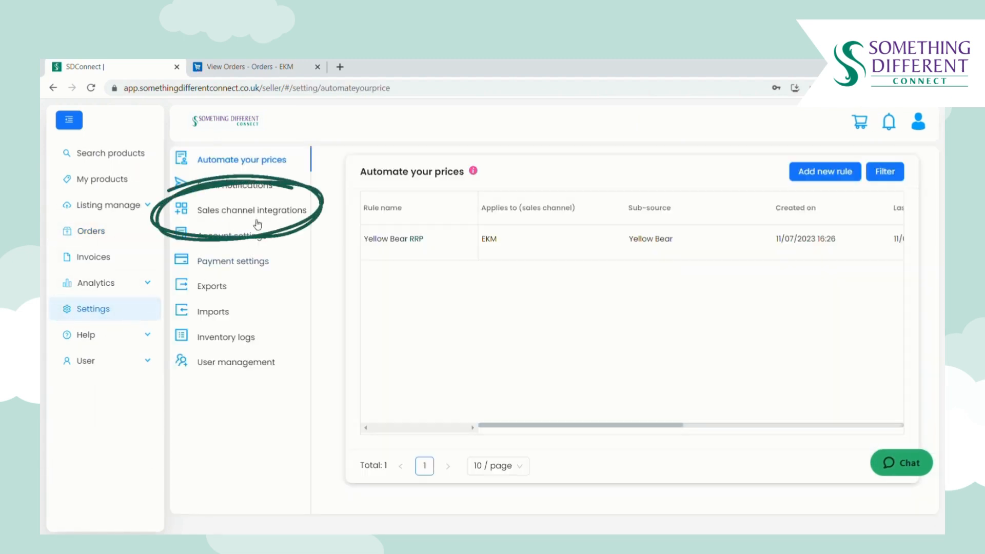
left_click(261, 212)
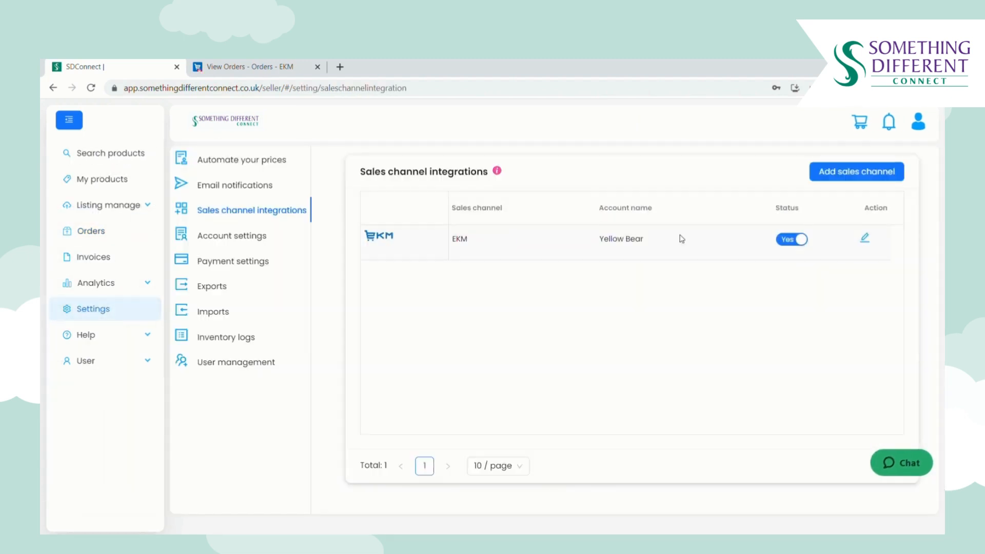
left_click(864, 238)
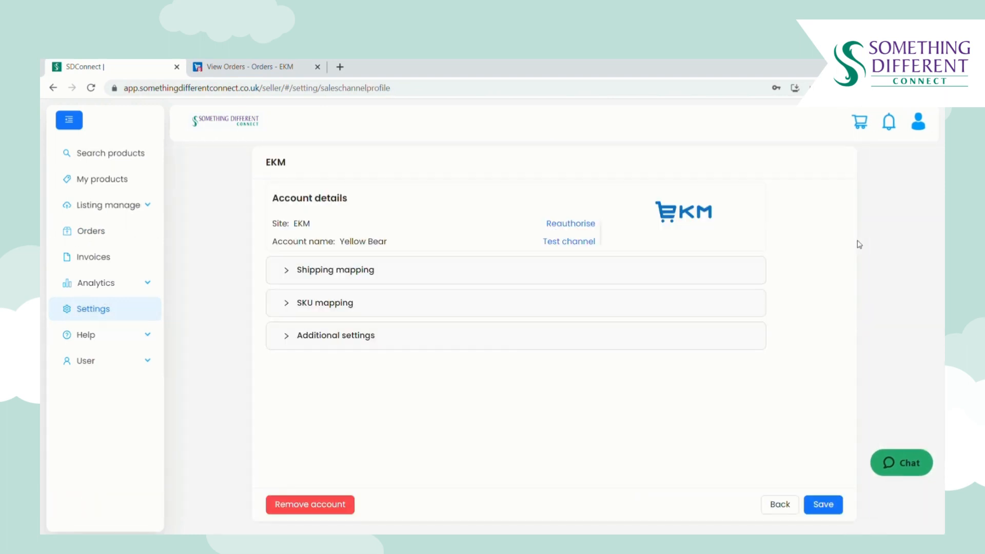
left_click(337, 272)
left_click(672, 303)
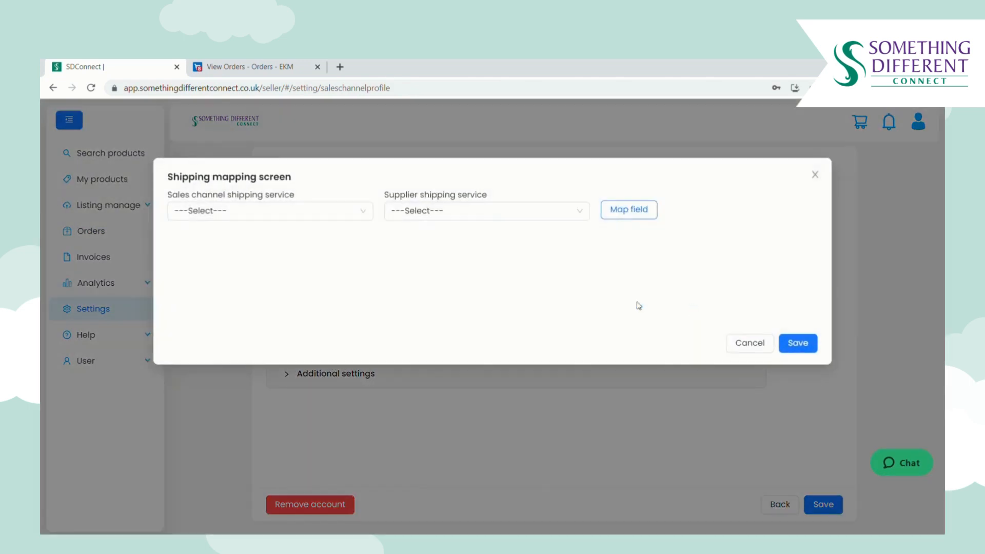
left_click(209, 212)
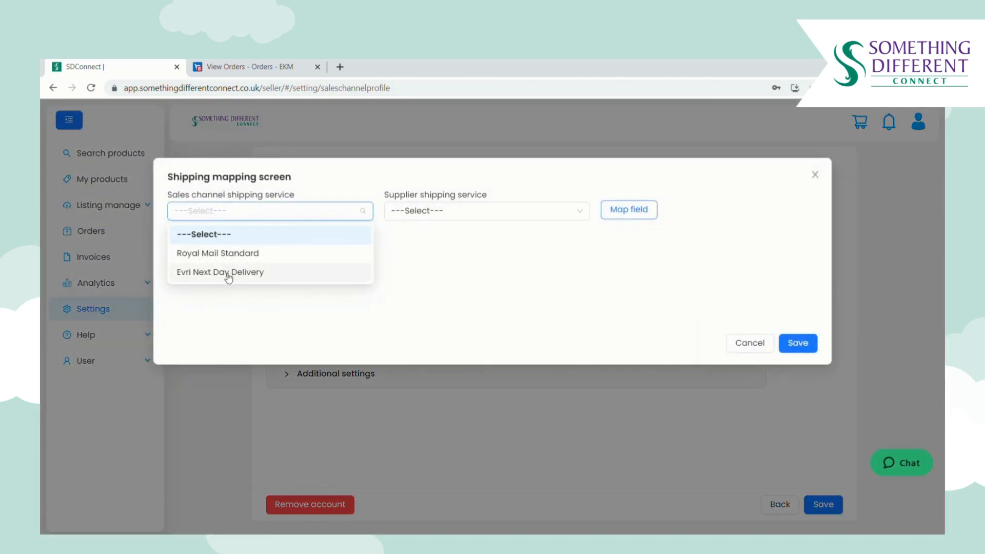
left_click(196, 277)
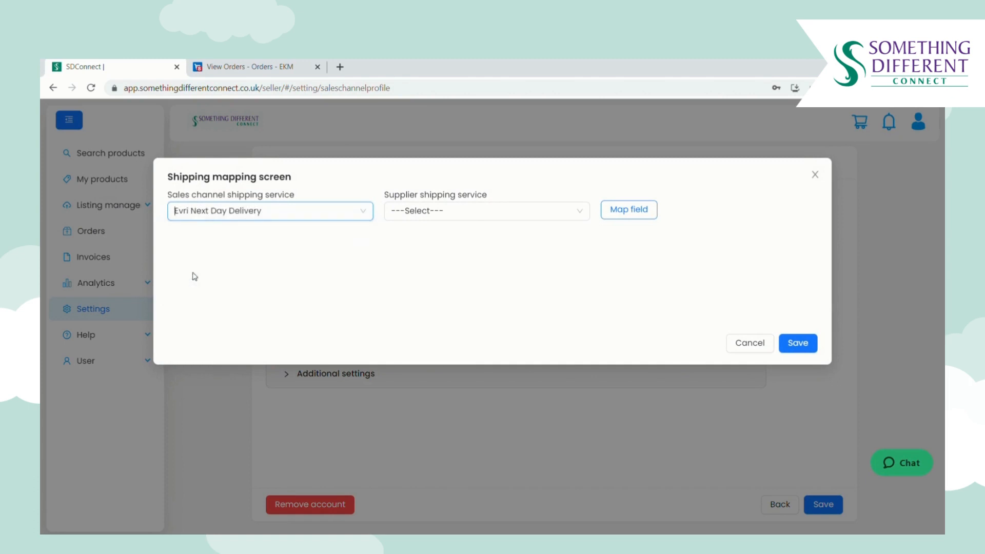
left_click(477, 216)
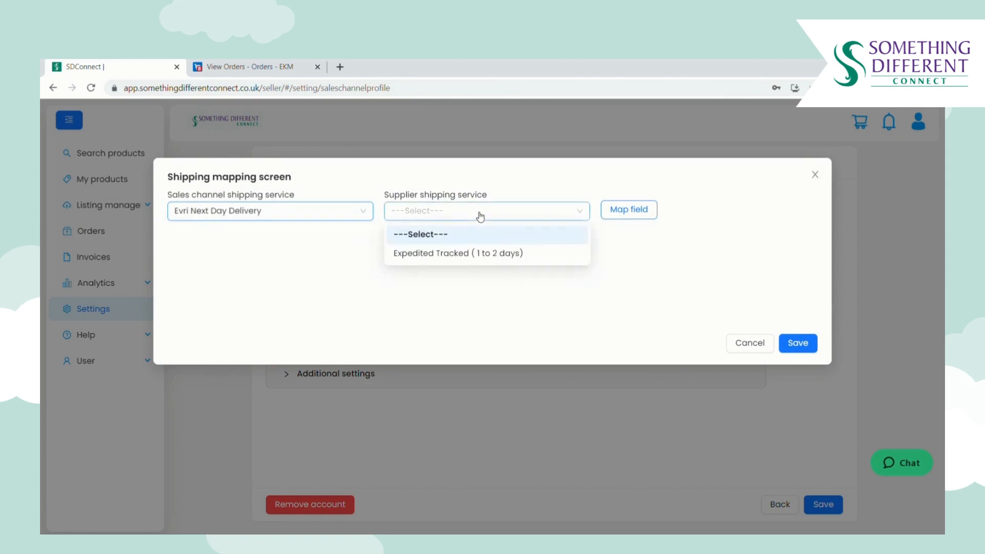
left_click(454, 257)
left_click(628, 209)
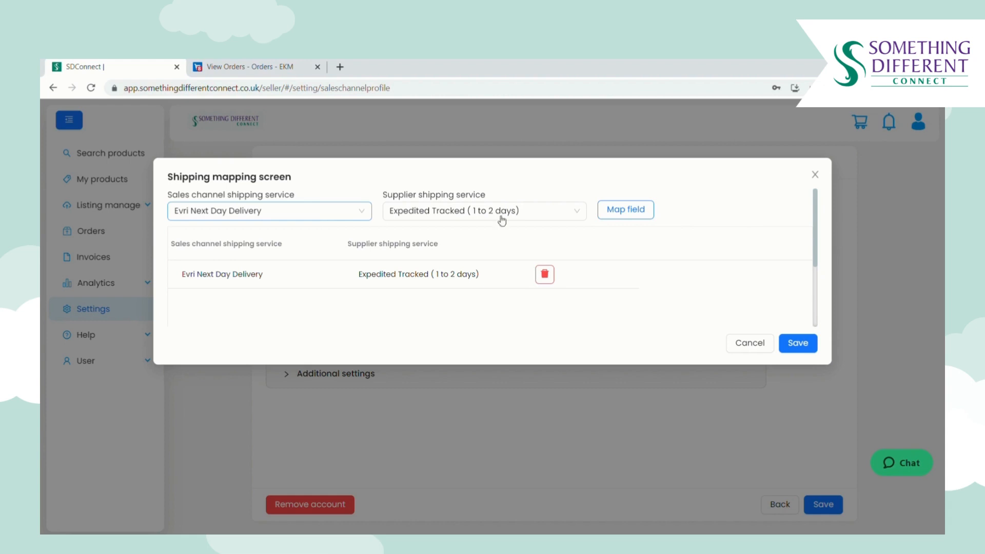
left_click(792, 341)
left_click(823, 505)
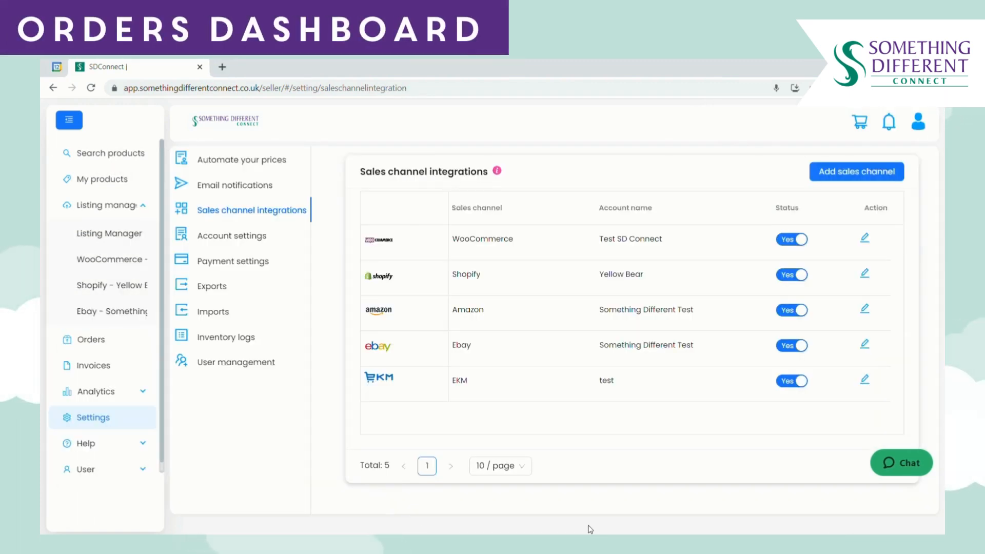
Open the orders dashboard to view orders from the connected sales channels.
scroll(106, 331, "down", 1)
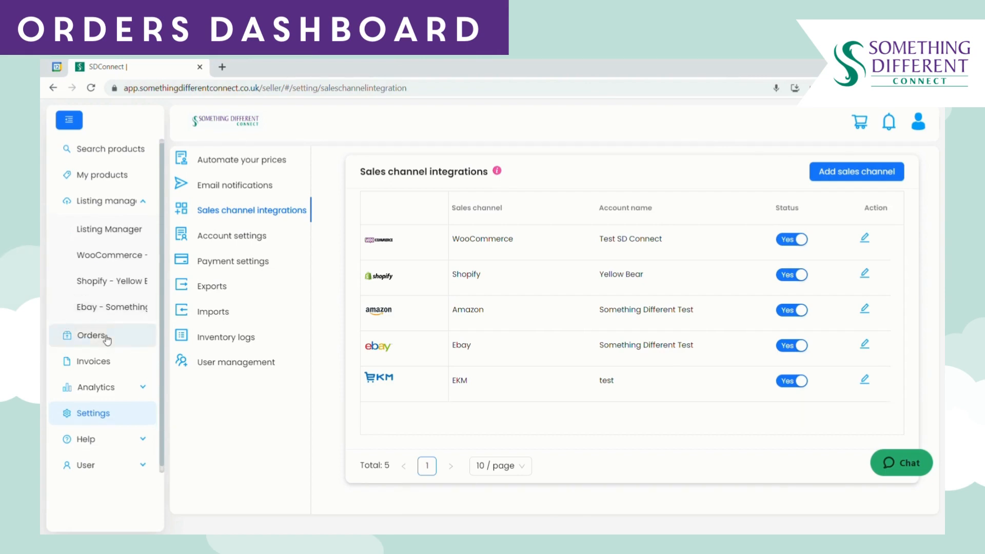
left_click(91, 335)
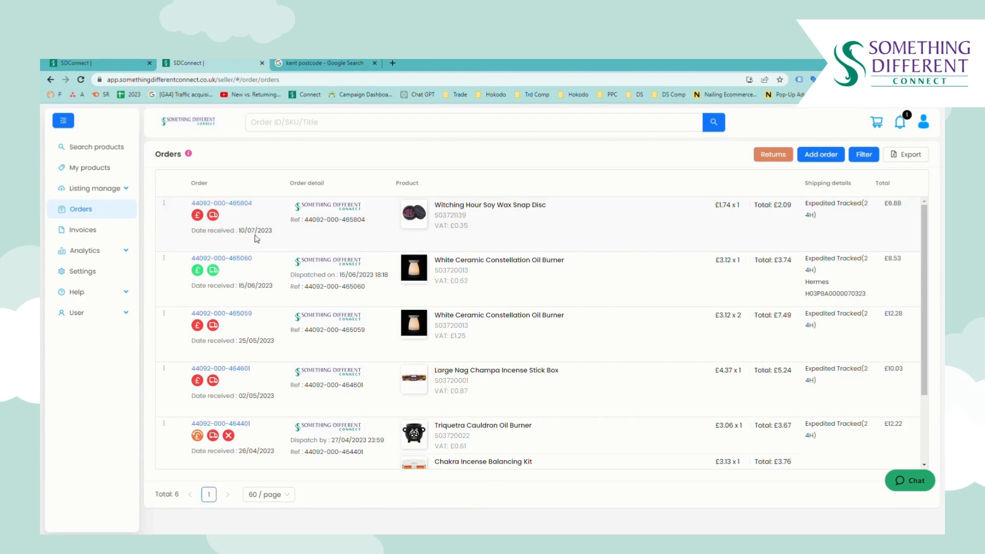
View the details of the Witching Hour Soy Wax Snap Disc order, return to the orders list and check that order's available actions.
mouse_move(200, 221)
mouse_move(198, 275)
left_click(165, 204)
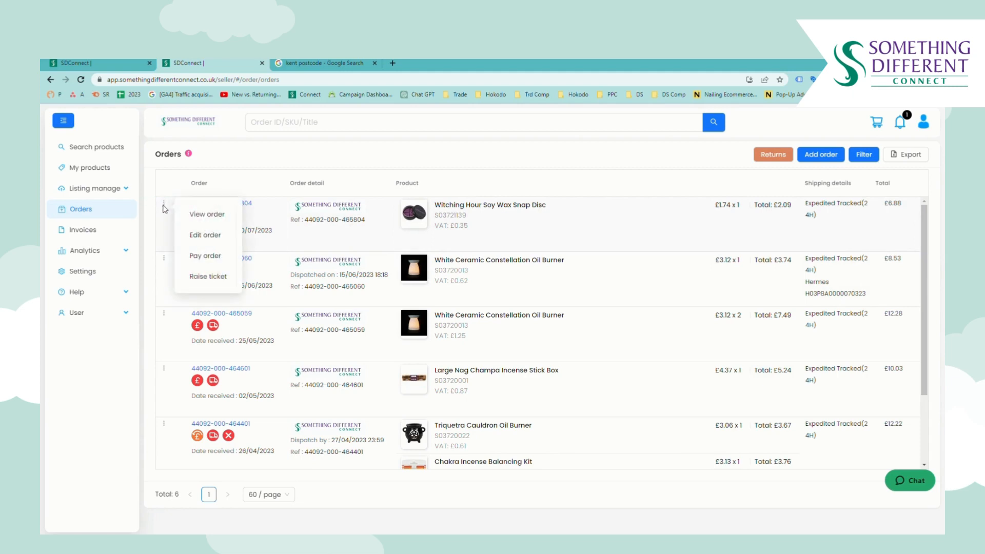
left_click(203, 215)
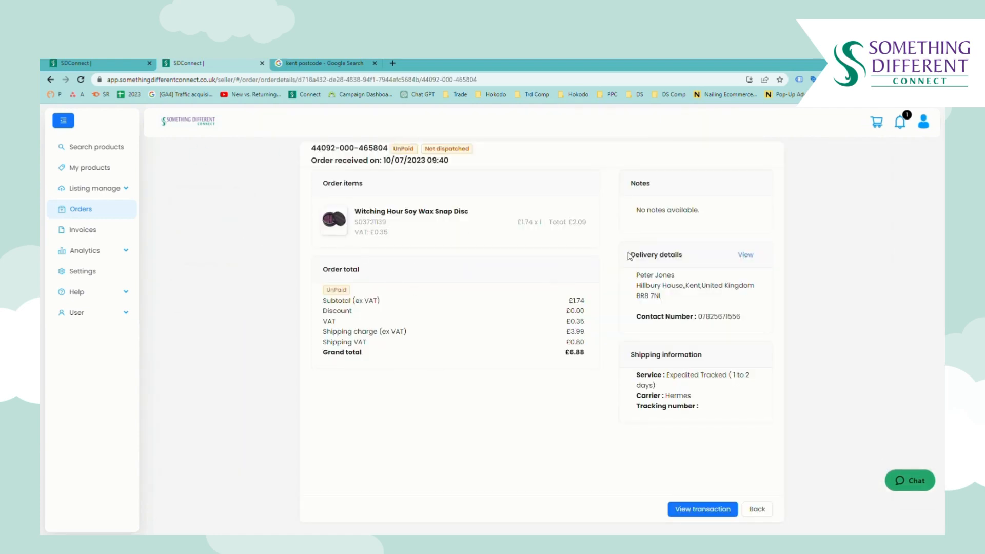
left_click(758, 510)
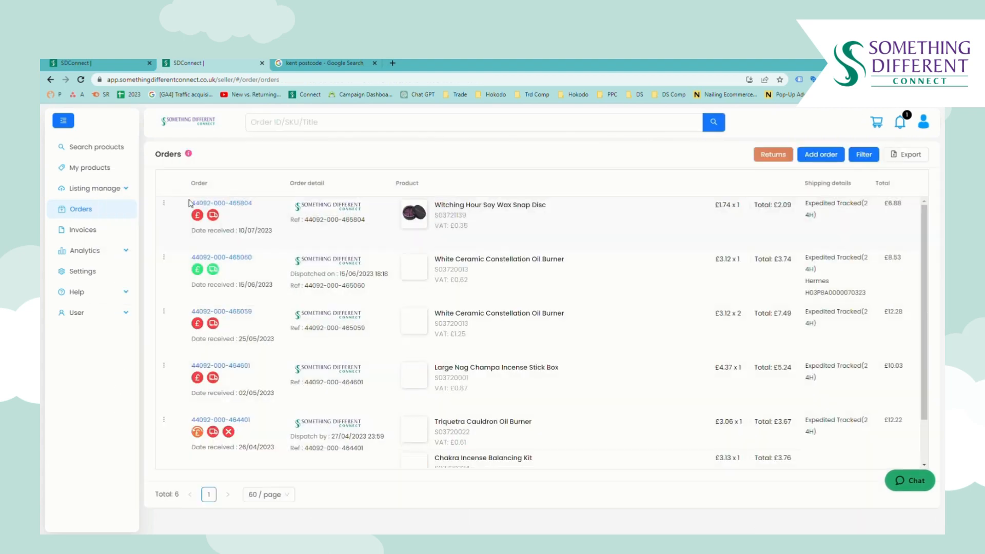
left_click(164, 204)
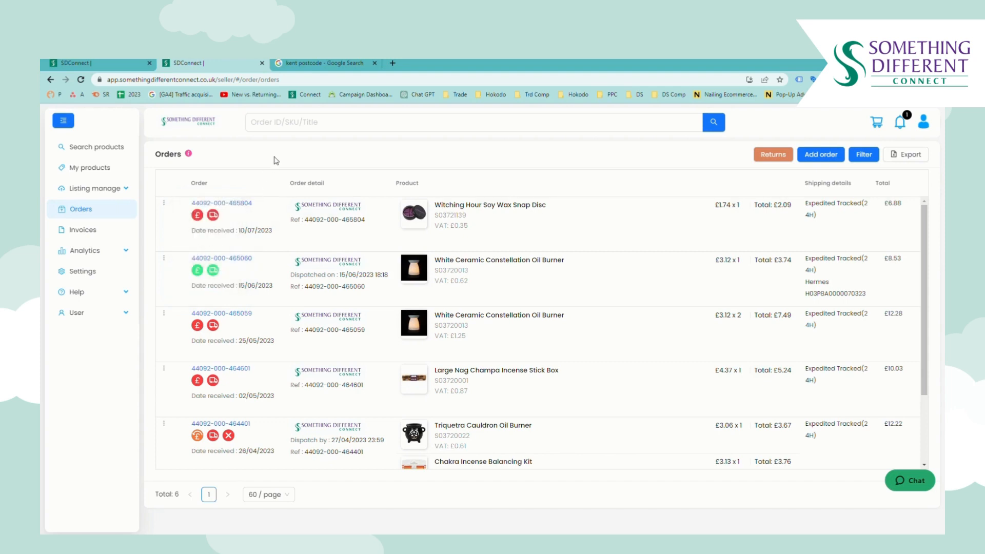
Open the return form for the dispatched White Ceramic Constellation Oil Burner order, look at the return reasons and leave without choosing one.
left_click(164, 259)
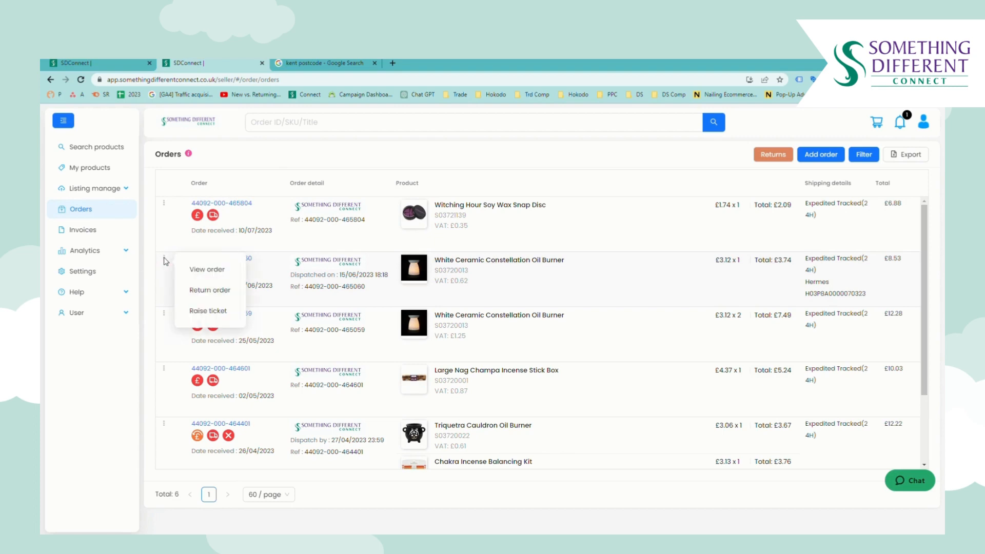
left_click(210, 290)
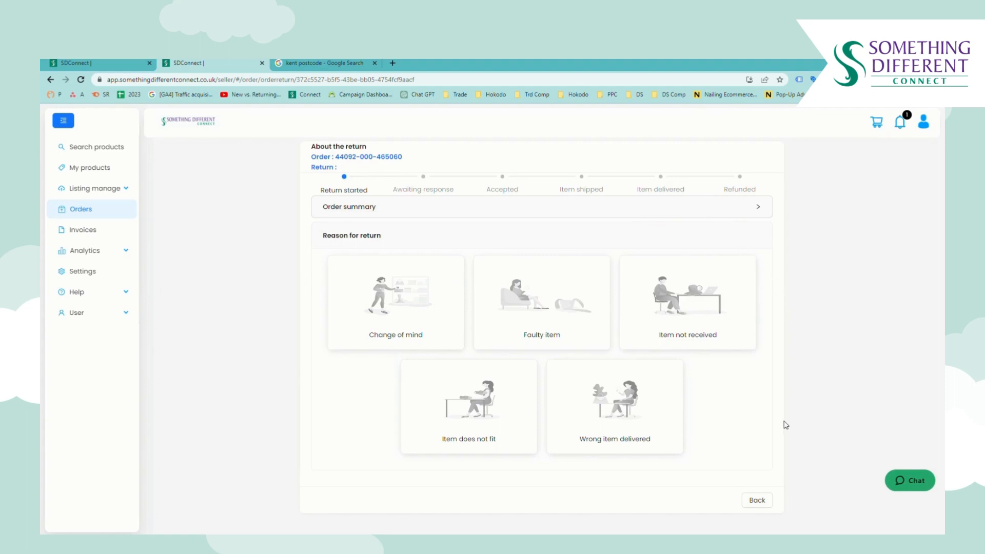
left_click(758, 500)
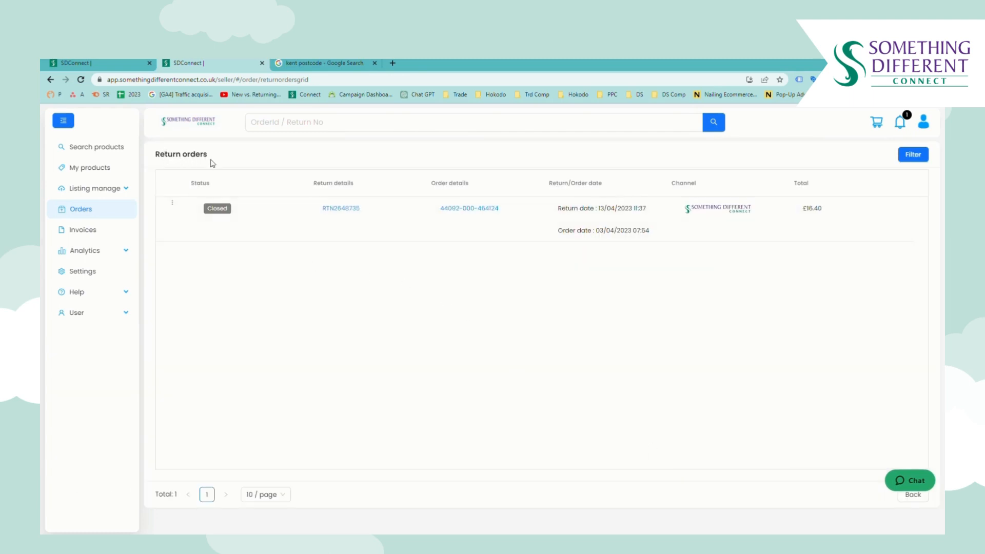
From the orders dashboard, view the list of return orders and go back to the orders dashboard.
left_click(85, 220)
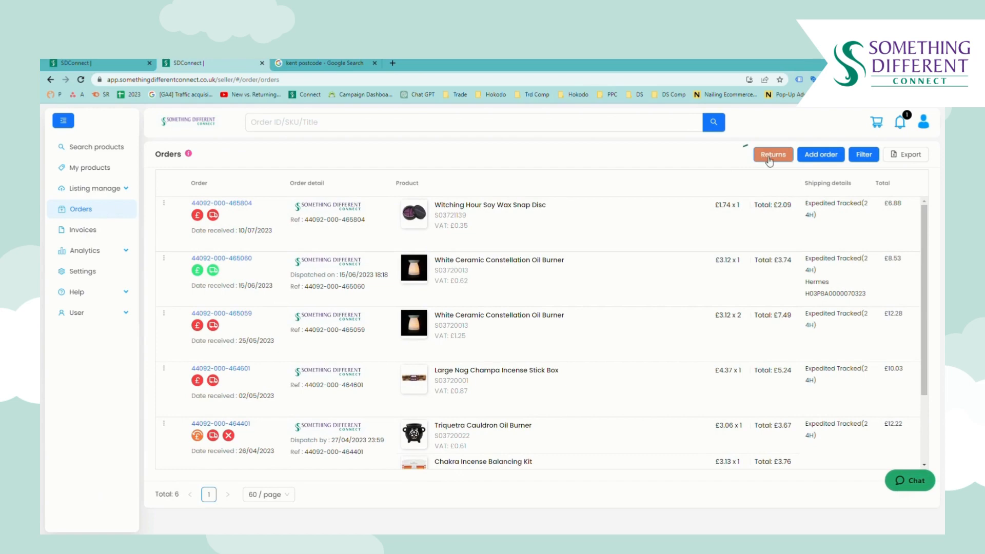
left_click(770, 159)
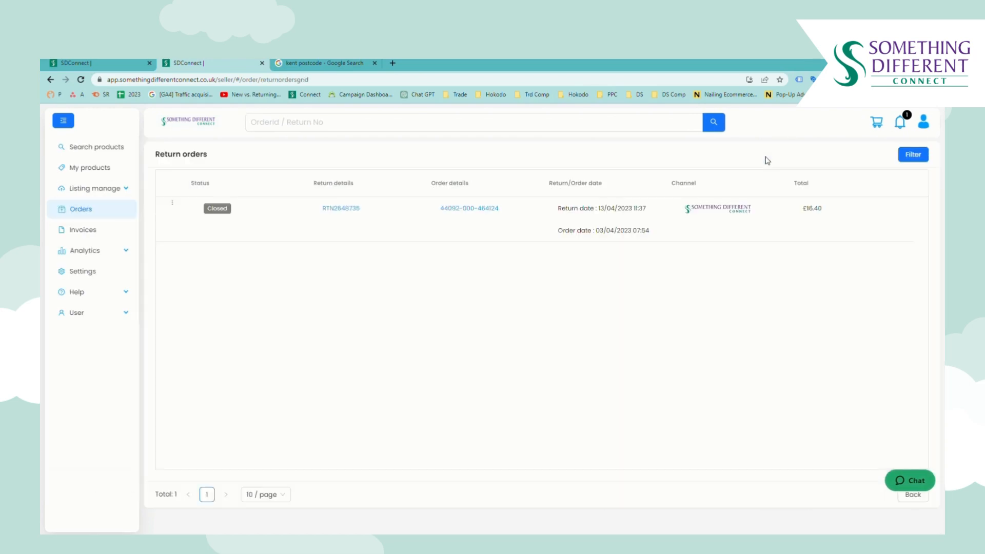
left_click(120, 215)
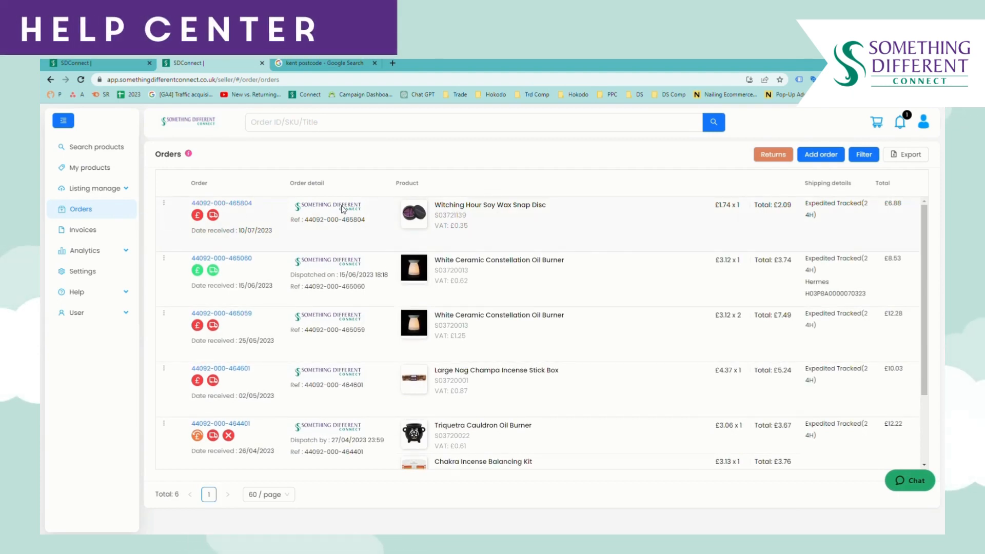
Open the Help center, browse its article categories and switch back to the seller account's orders page.
left_click(101, 294)
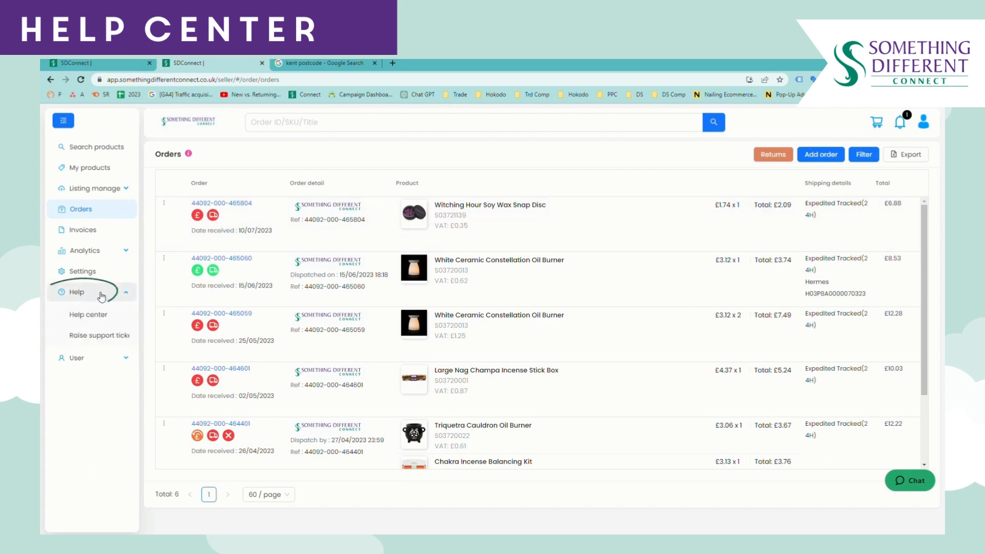
left_click(80, 316)
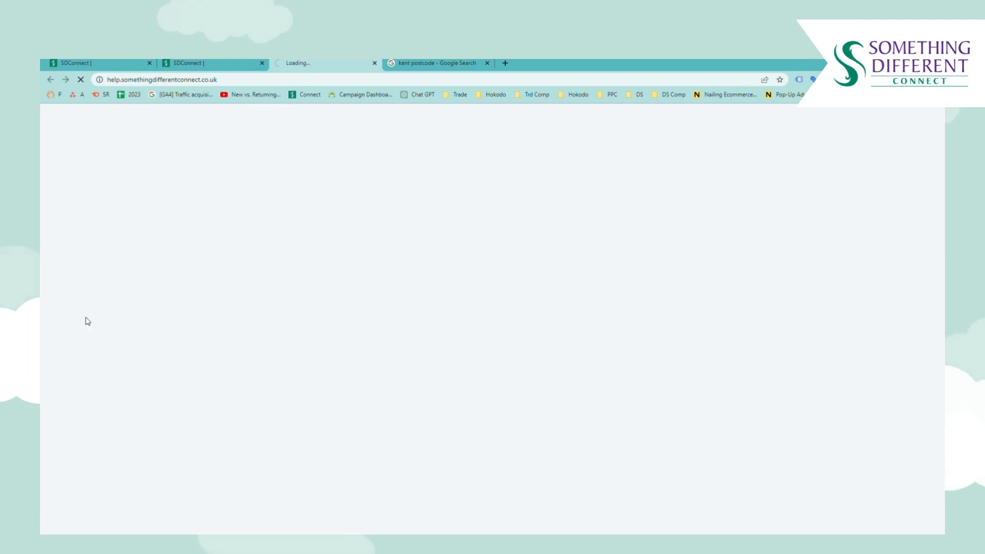
scroll(365, 256, "down", 6)
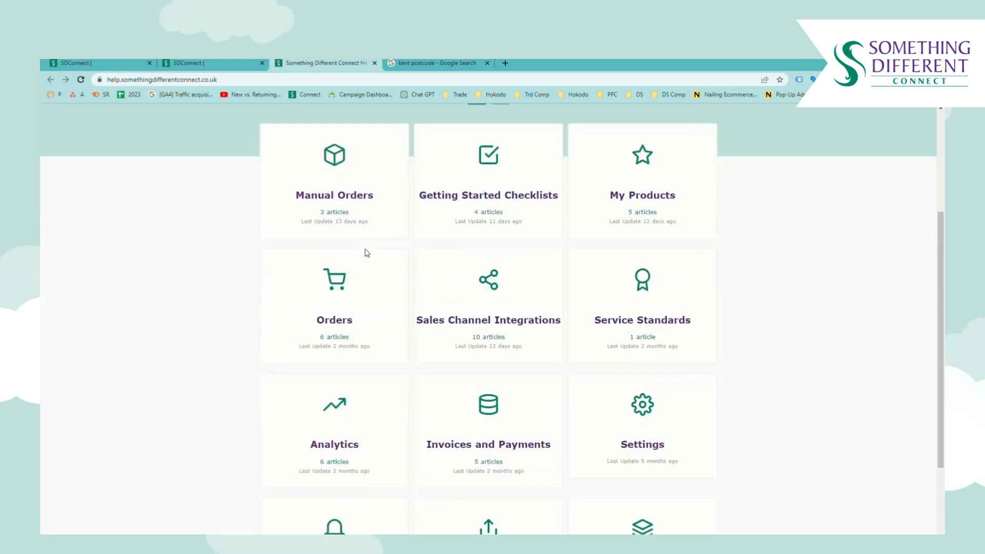
scroll(370, 260, "up", 6)
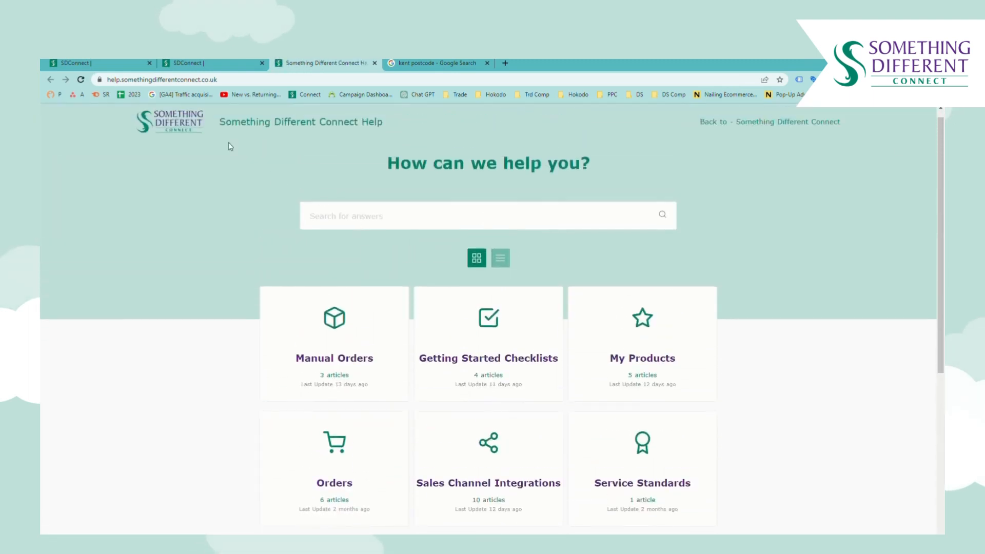
left_click(194, 65)
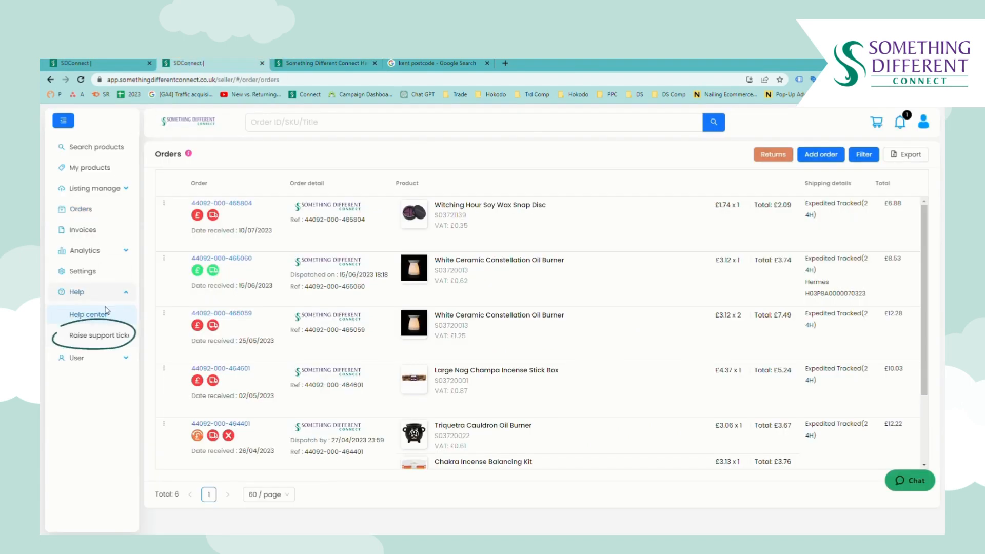